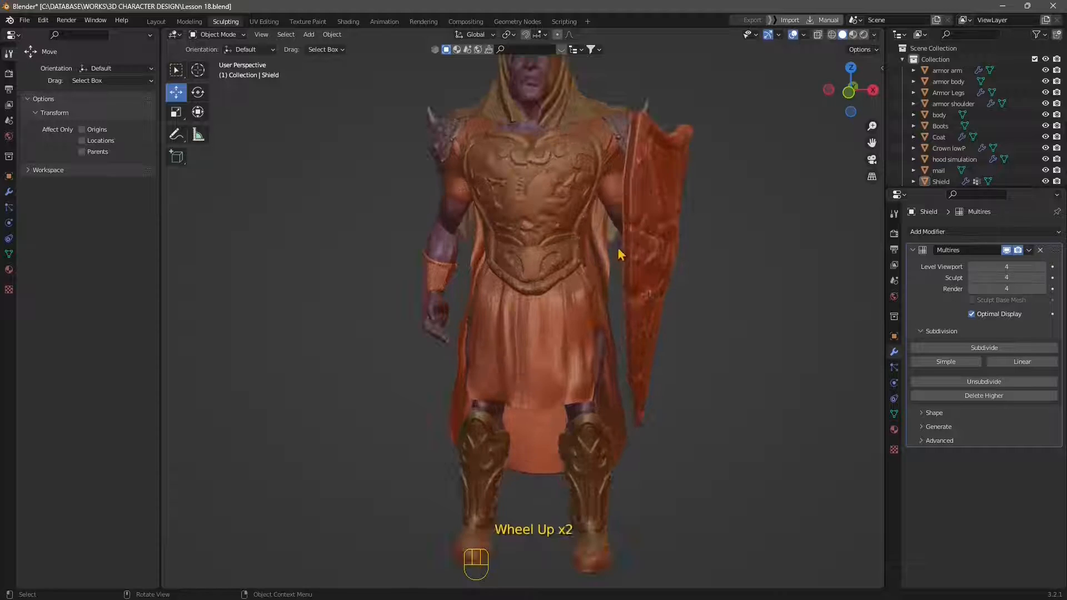
Examine the armored character's shoulder armor, arm guard, chest plate and overall silhouette from the front and side.
scroll(584, 330, "down", 1)
middle_click_drag(584, 329, 559, 332)
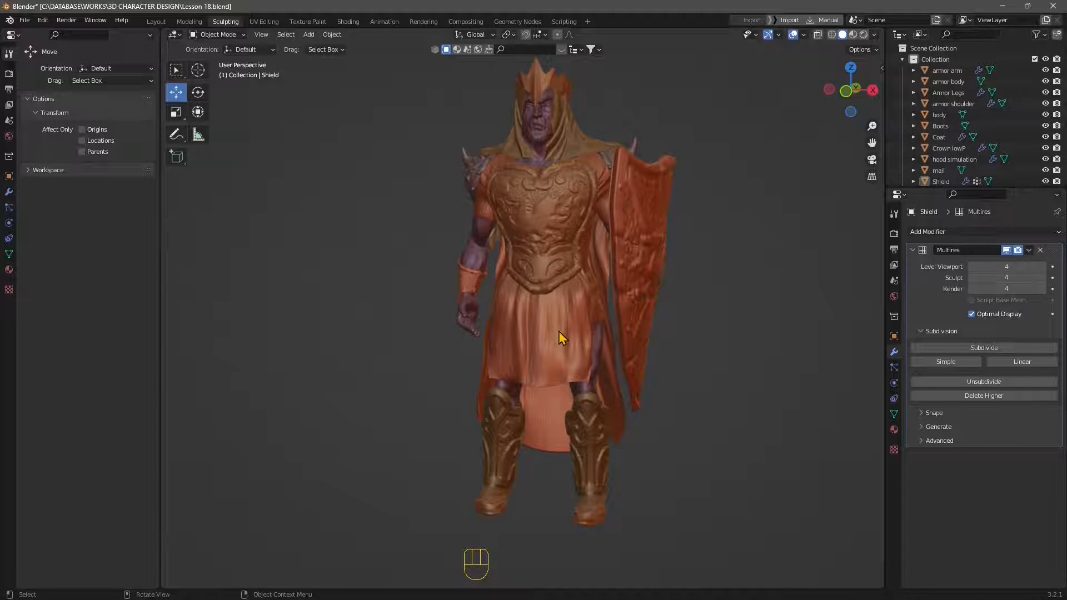
scroll(559, 331, "up", 2)
middle_click_drag(554, 305, 576, 317)
middle_click_drag(542, 242, 583, 364)
scroll(583, 364, "up", 2)
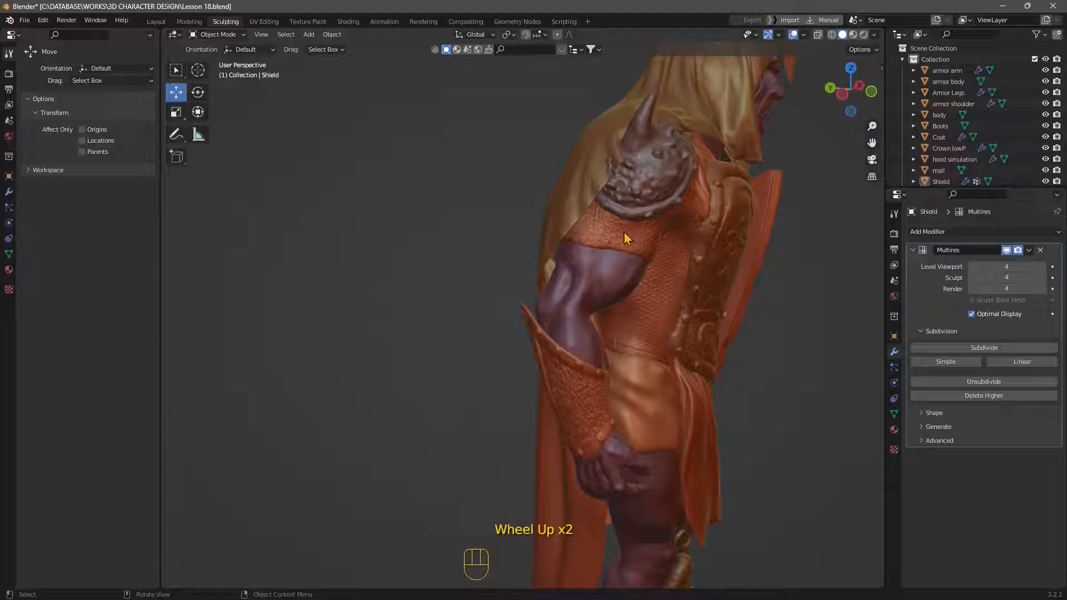
middle_click_drag(624, 238, 645, 223)
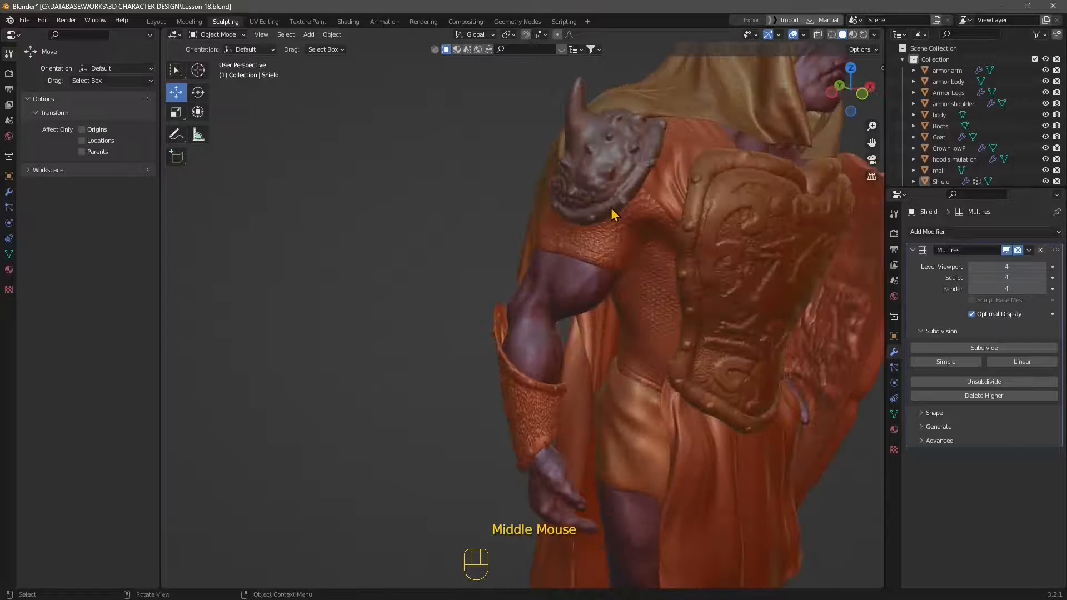
scroll(593, 289, "down", 2)
middle_click_drag(595, 302, 670, 241)
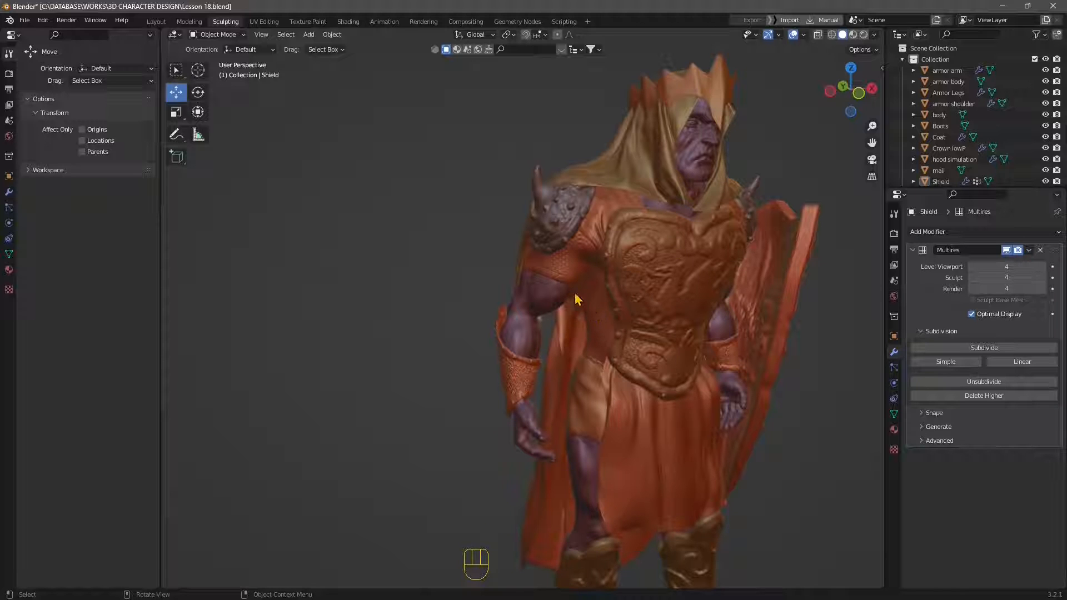
middle_click_drag(634, 392, 614, 377)
scroll(618, 378, "down", 1)
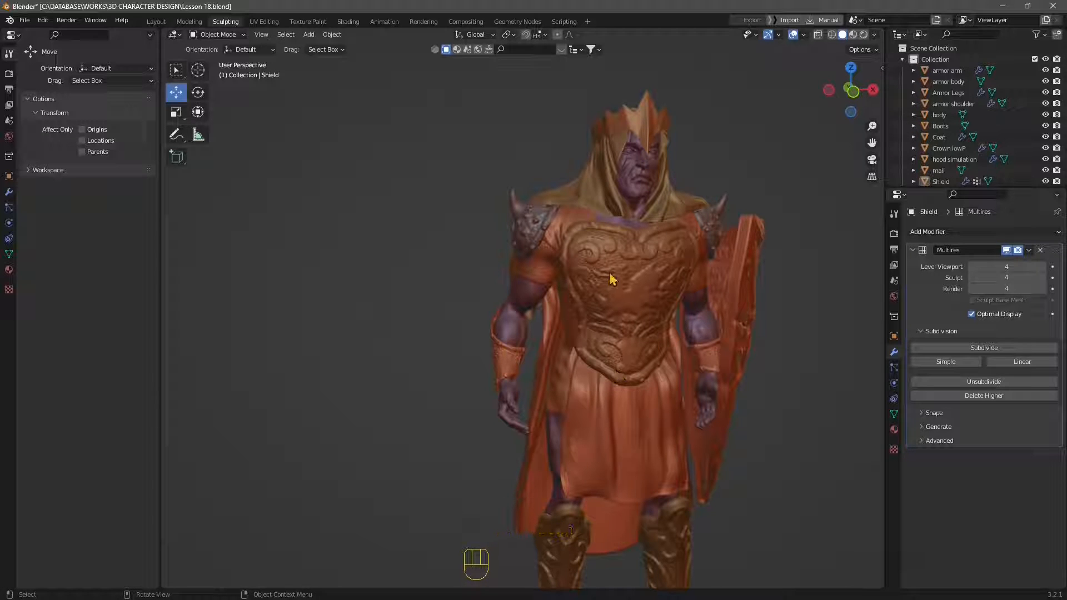
mouse_move(632, 300)
middle_mouse_down()
mouse_move(607, 303)
mouse_move(602, 275)
mouse_move(613, 310)
mouse_move(623, 290)
middle_mouse_up()
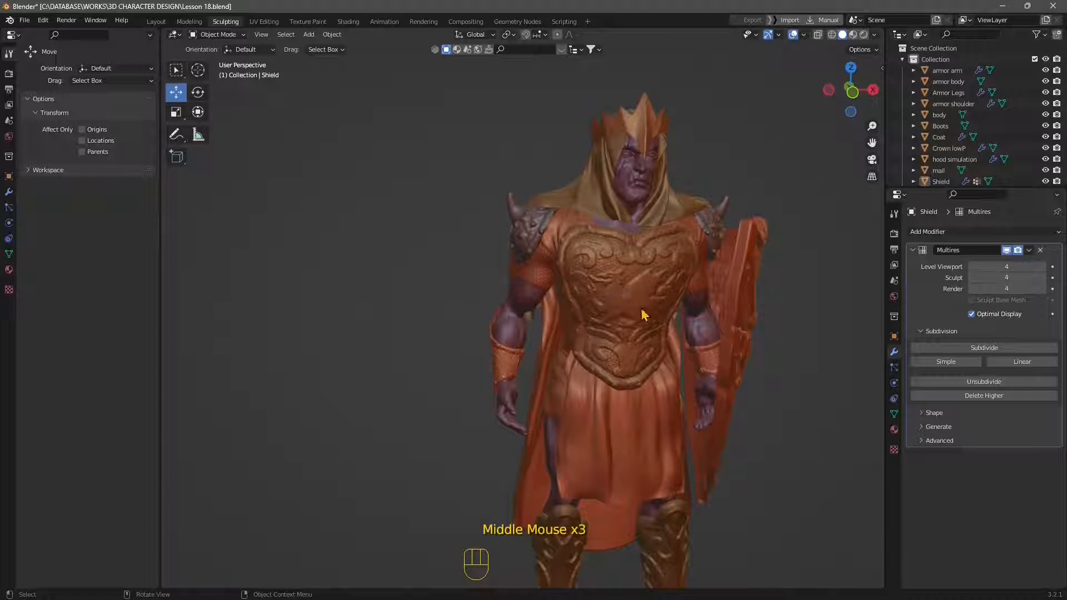
scroll(625, 341, "down", 1)
middle_click_drag(614, 376, 593, 377)
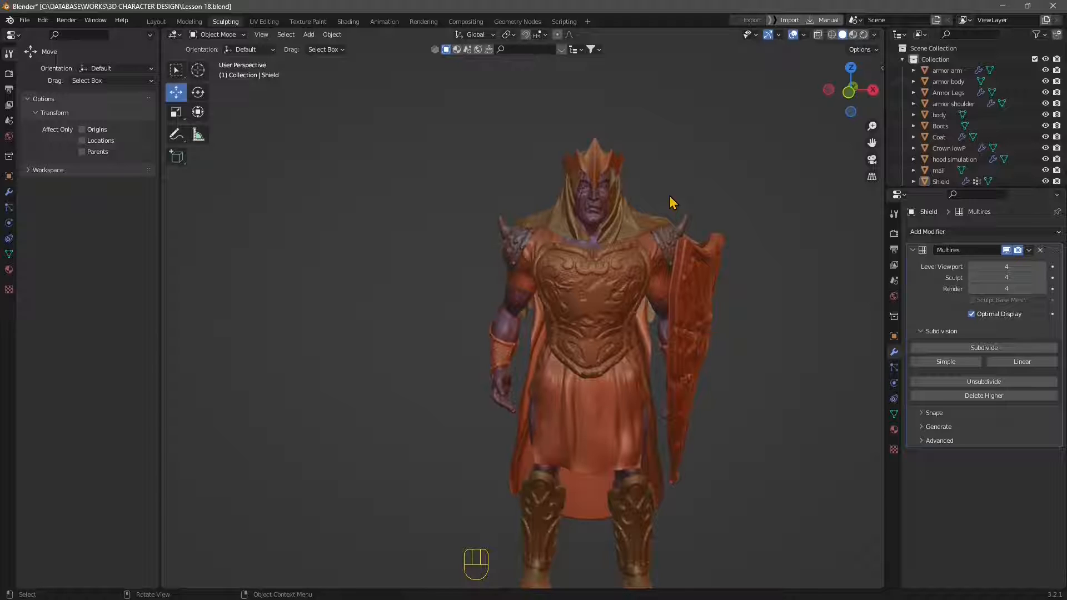
Examine the full character again, comparing the breastplate from the front with the sculpted face of the shield from the side.
left_click(223, 36)
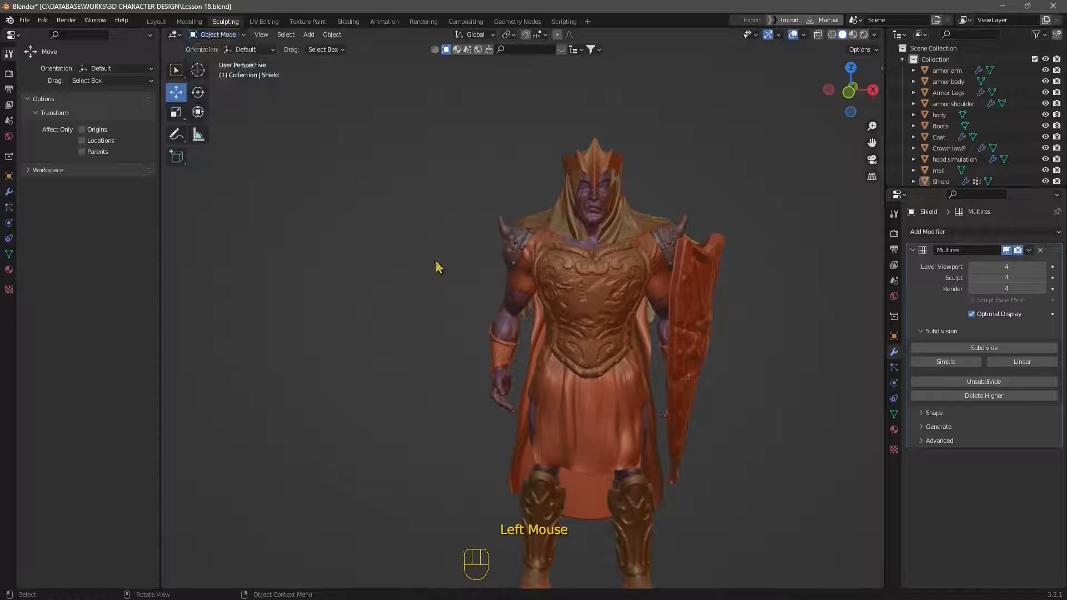
middle_click_drag(438, 267, 502, 285)
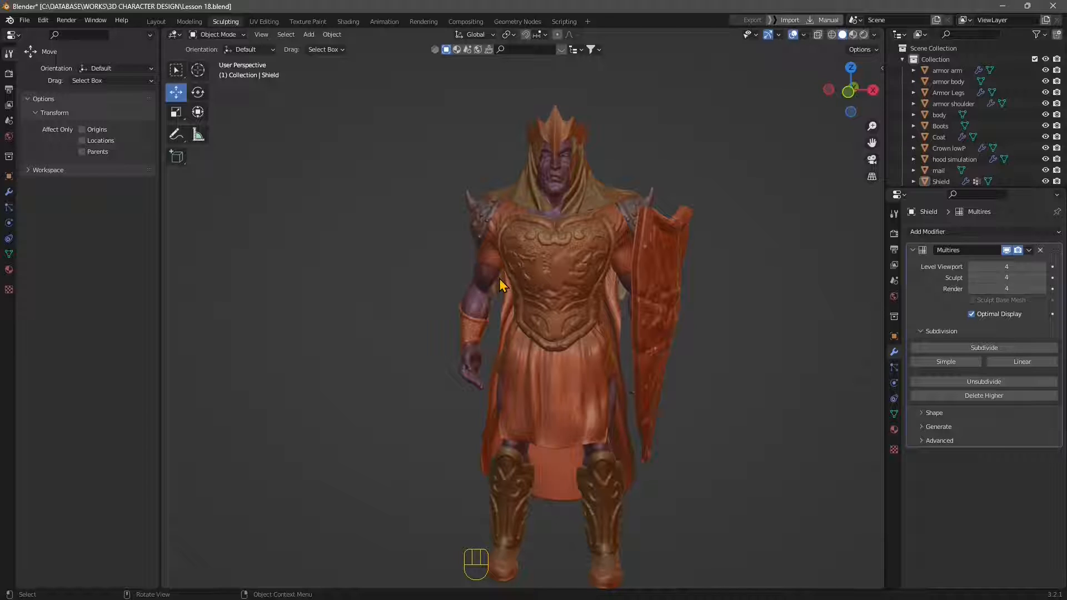
scroll(572, 259, "up", 1)
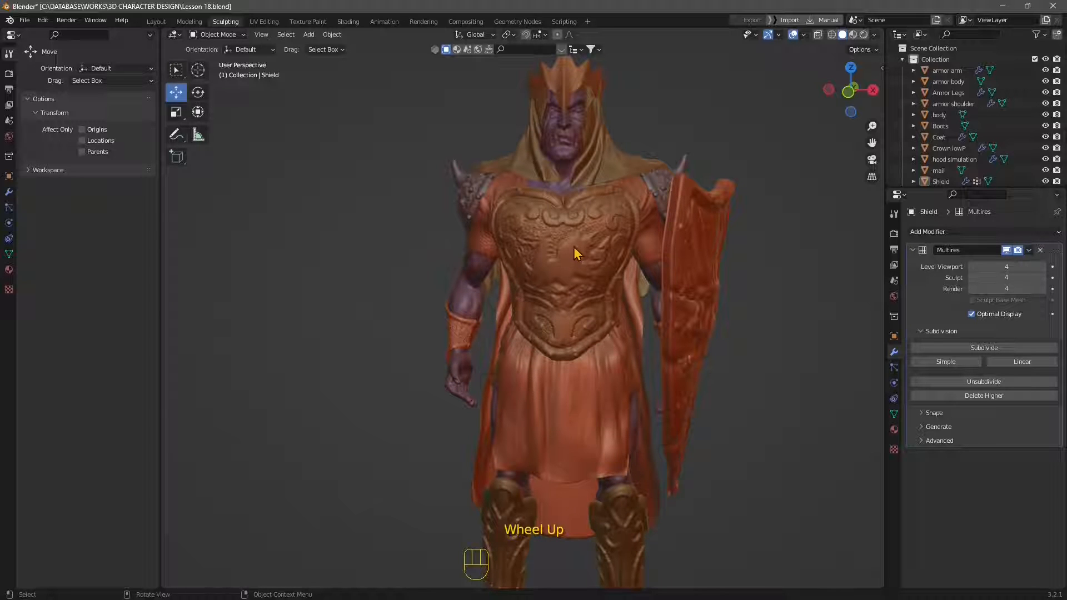
scroll(572, 256, "up", 1)
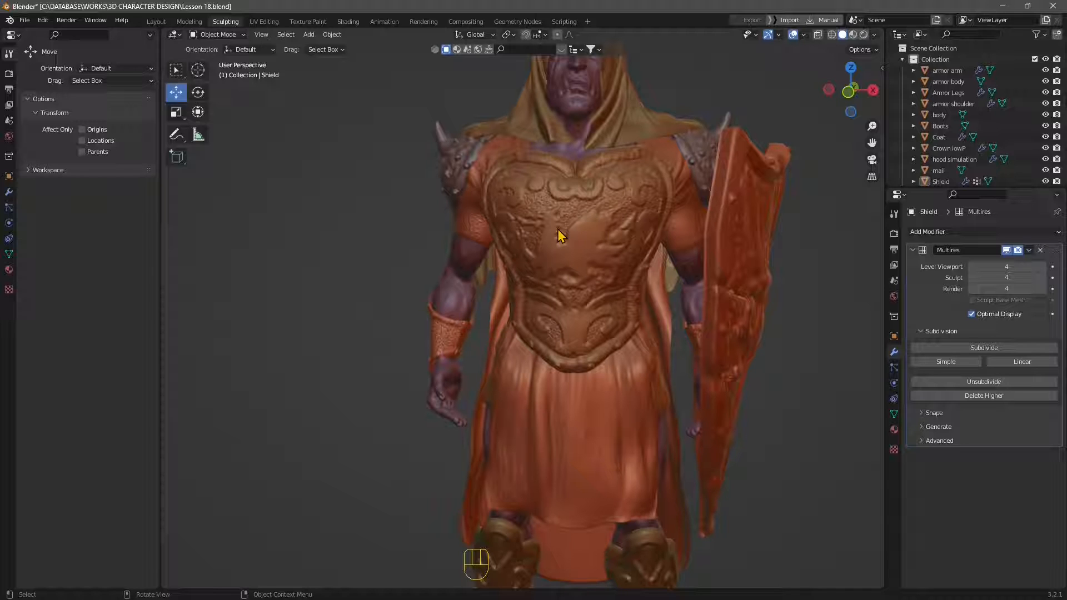
scroll(559, 236, "down", 2)
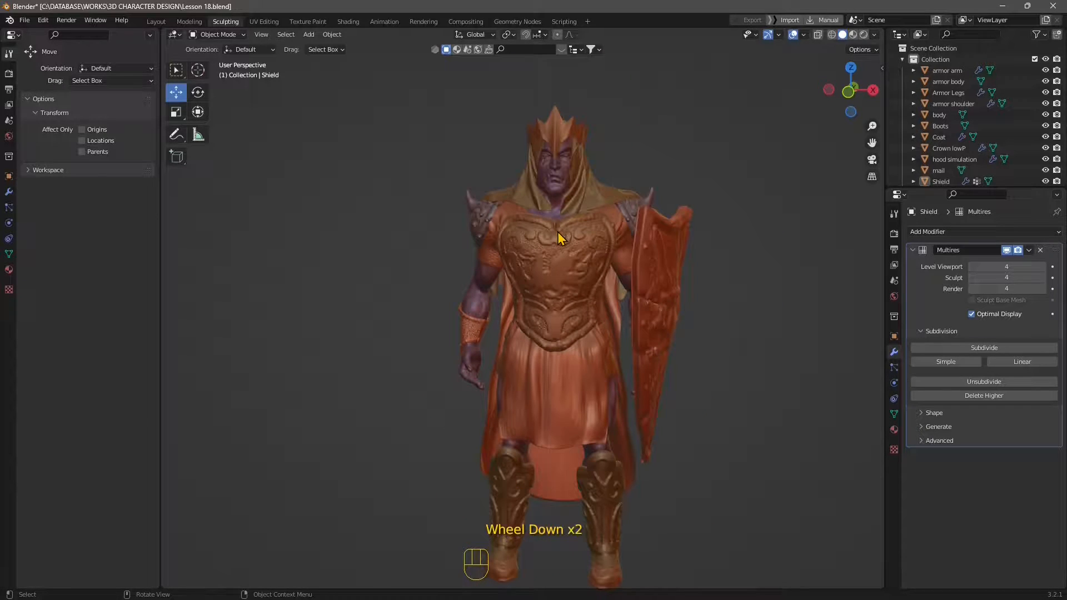
middle_click_drag(559, 236, 536, 295, "shift")
scroll(572, 265, "down", 1)
scroll(565, 305, "up", 2)
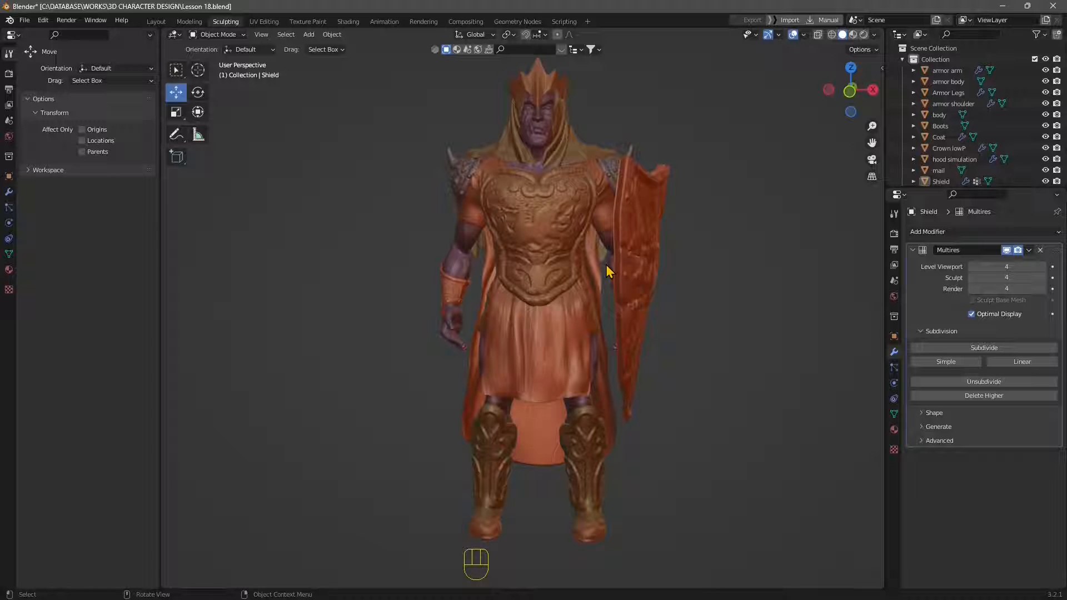
middle_click_drag(573, 290, 514, 289)
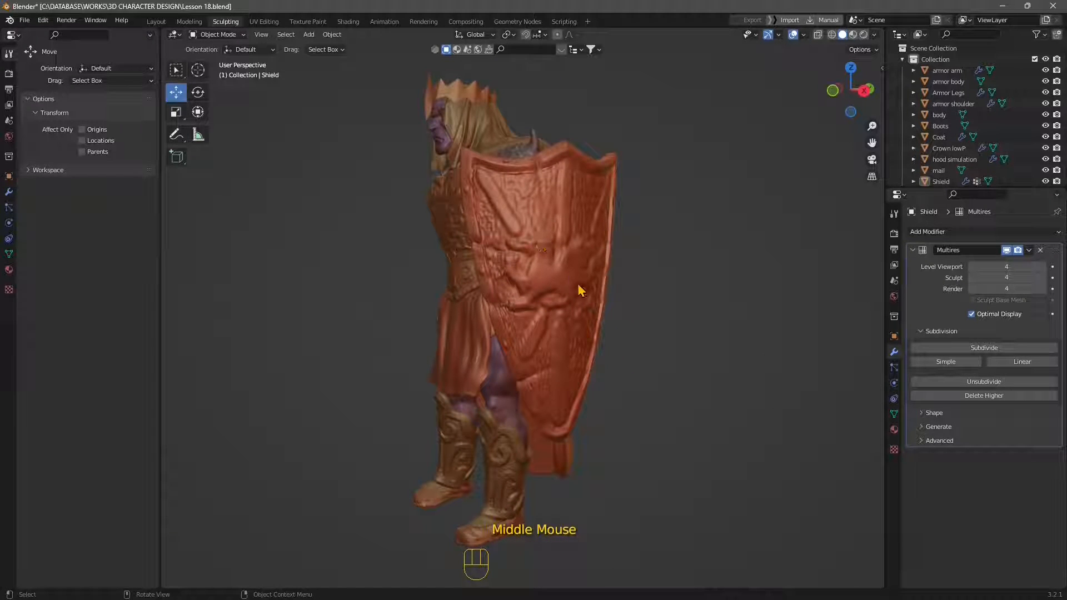
middle_click_drag(480, 285, 625, 284)
middle_click_drag(579, 322, 548, 250)
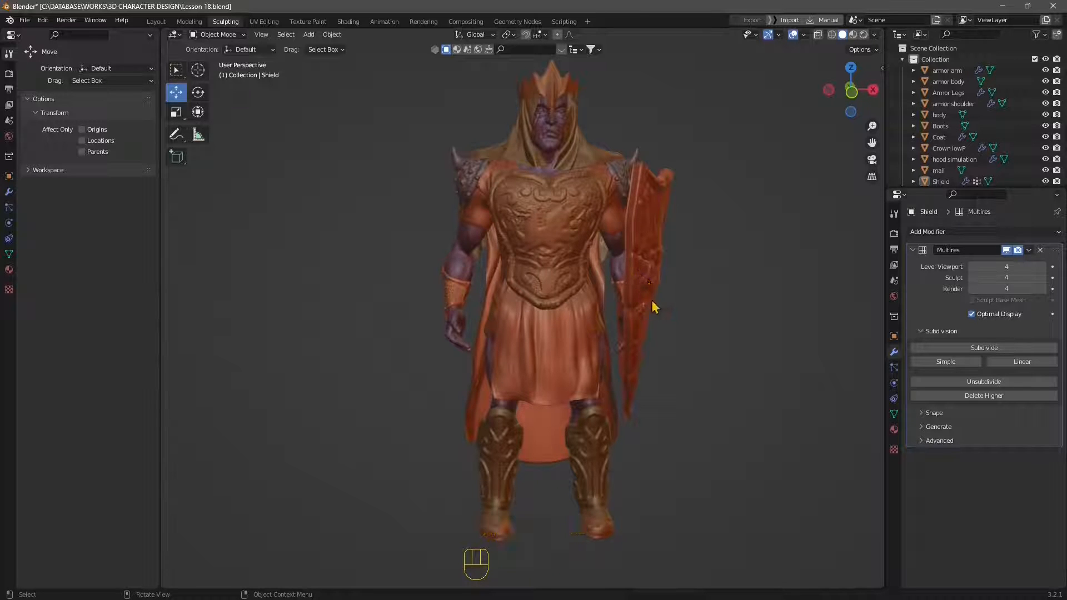
middle_click_drag(653, 306, 593, 305)
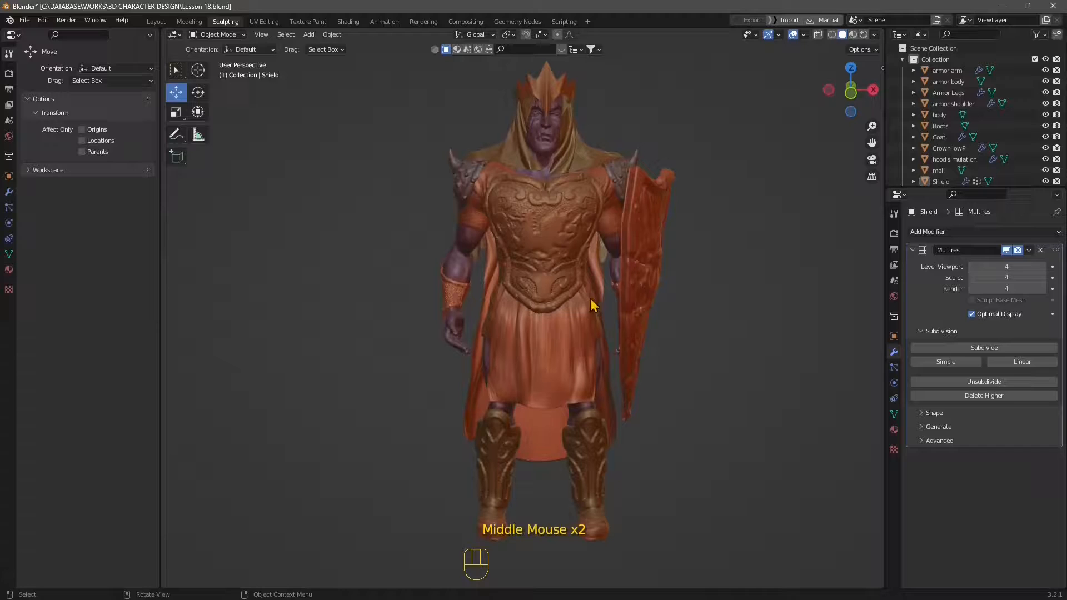
Apply the Multires modifier on the Shield object and deselect the shield.
left_click(541, 221)
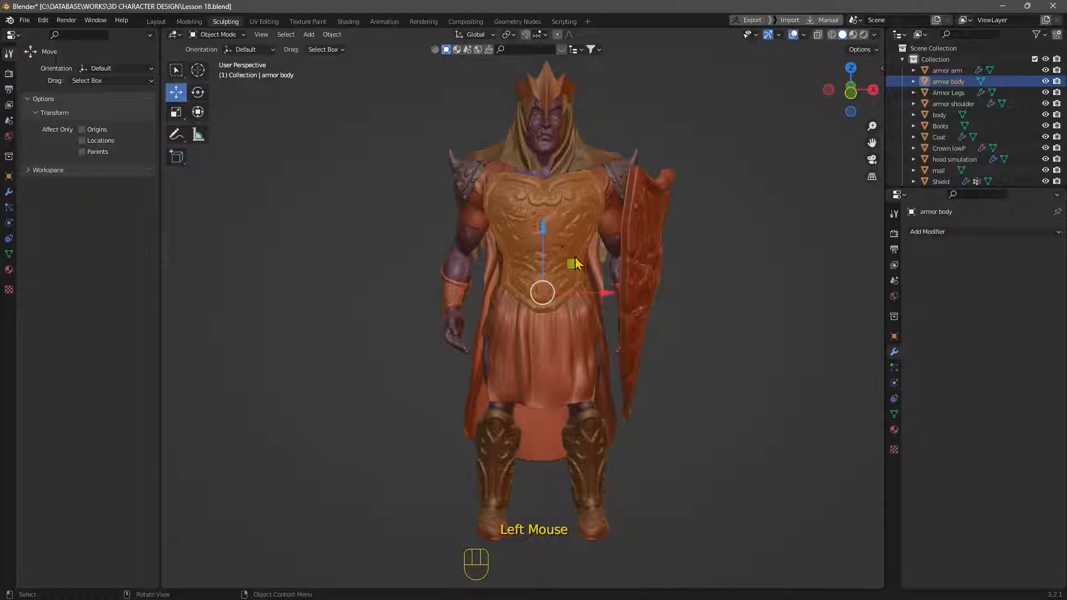
left_click(657, 257)
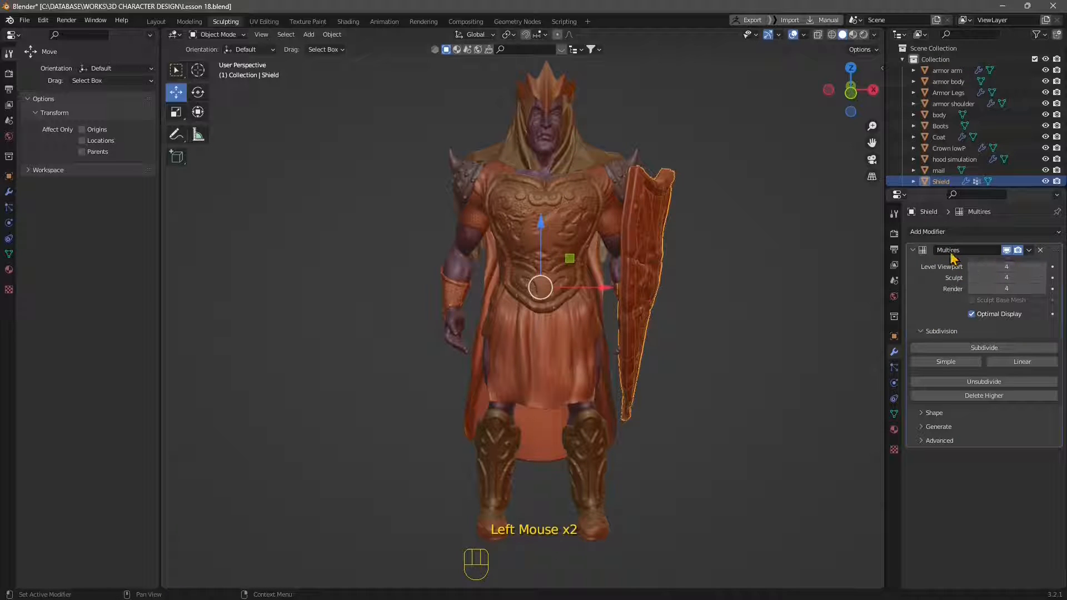
left_click(1029, 250)
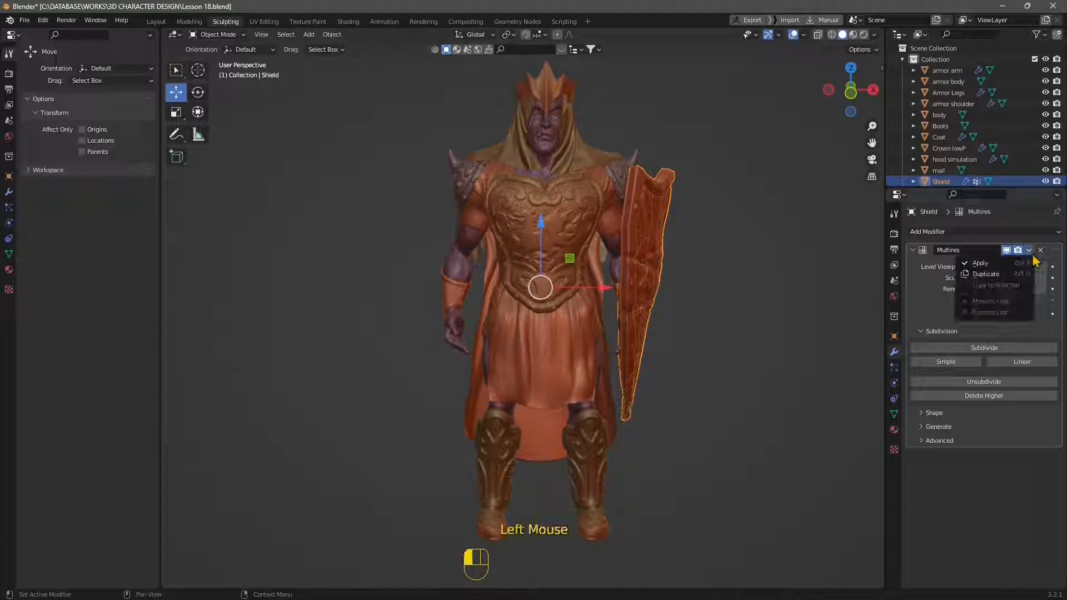
left_click(995, 266)
left_click(800, 301)
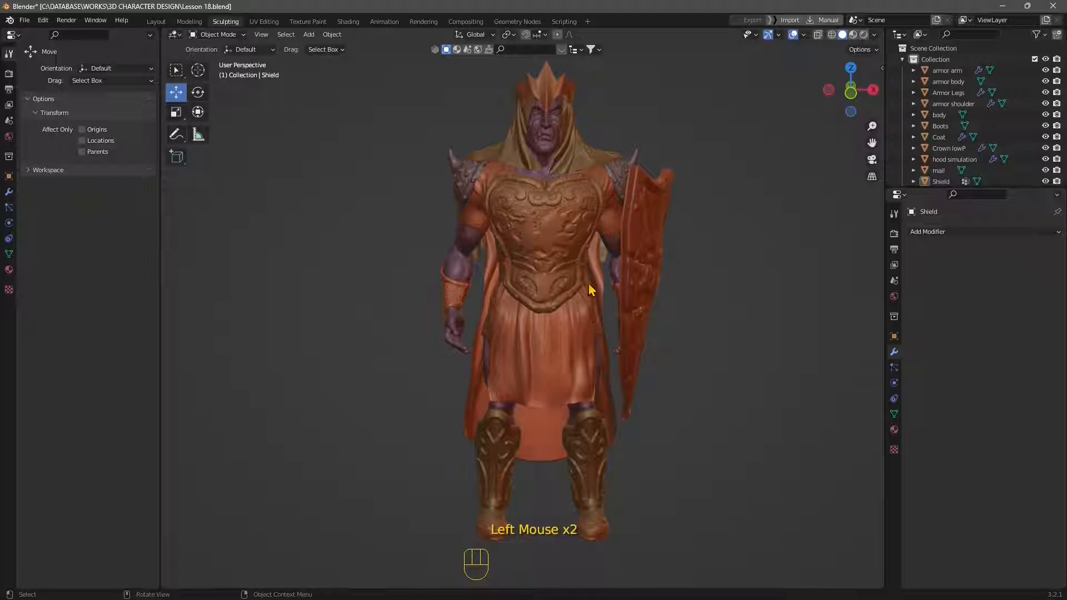
Examine the coat's back, the boots, the leg armor and the arm and shoulder details up close.
mouse_move(514, 378)
middle_mouse_down("shift")
mouse_move(555, 341)
mouse_move(545, 420)
mouse_move(552, 386)
mouse_move(622, 453)
mouse_move(707, 400)
mouse_move(648, 340)
mouse_move(674, 409)
mouse_move(614, 445)
mouse_move(507, 391)
middle_mouse_up("shift")
scroll(552, 374, "up", 3)
scroll(634, 459, "up", 2)
scroll(633, 325, "up", 1)
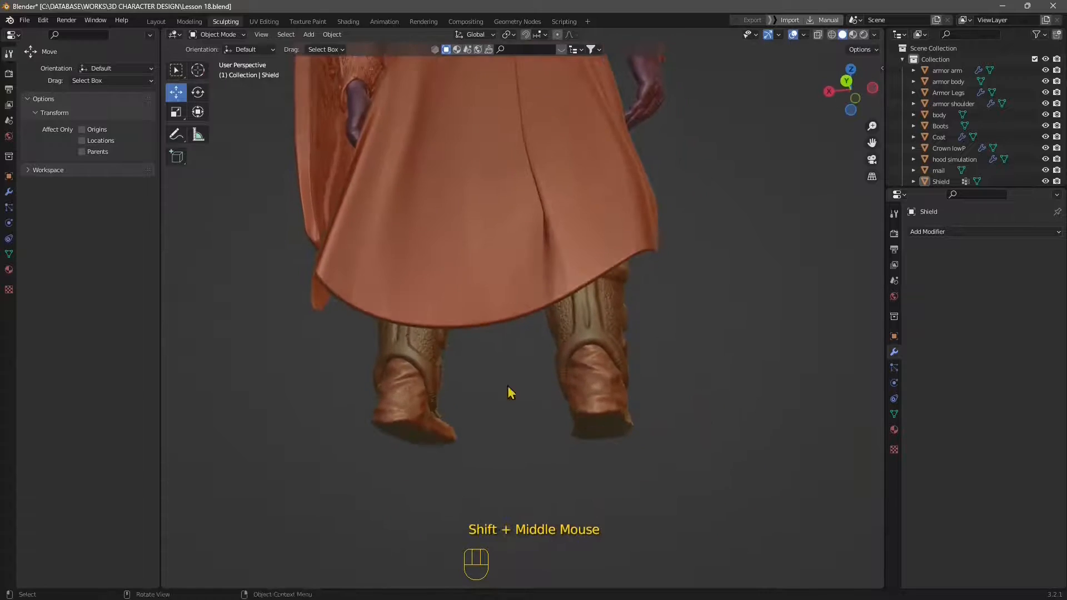
scroll(539, 437, "up", 3)
middle_click_drag(539, 437, 619, 309, "shift")
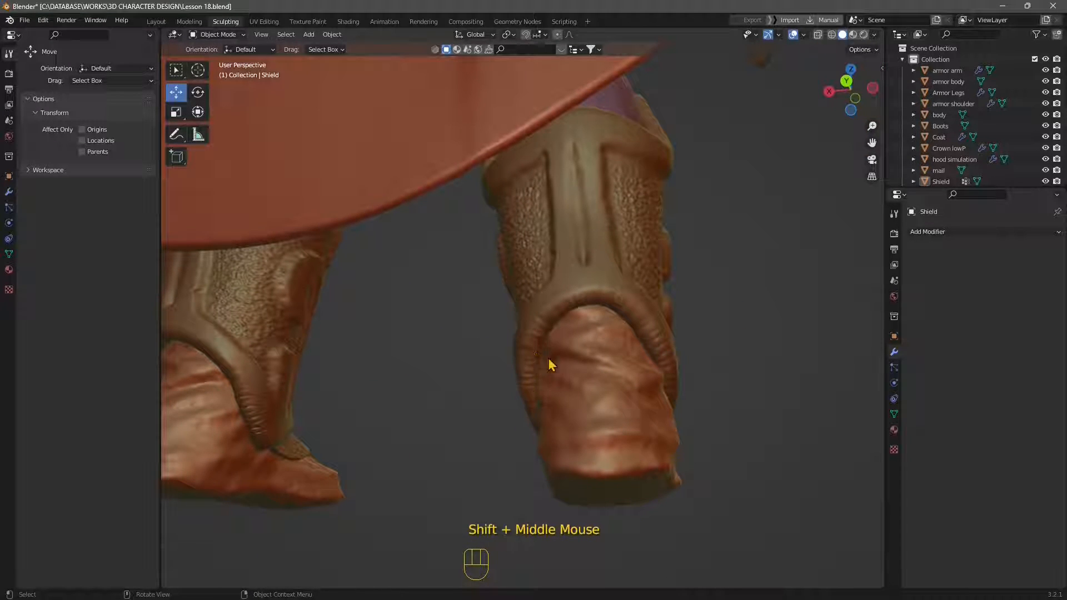
middle_click_drag(619, 362, 599, 292)
scroll(566, 429, "down", 1)
scroll(623, 416, "down", 1)
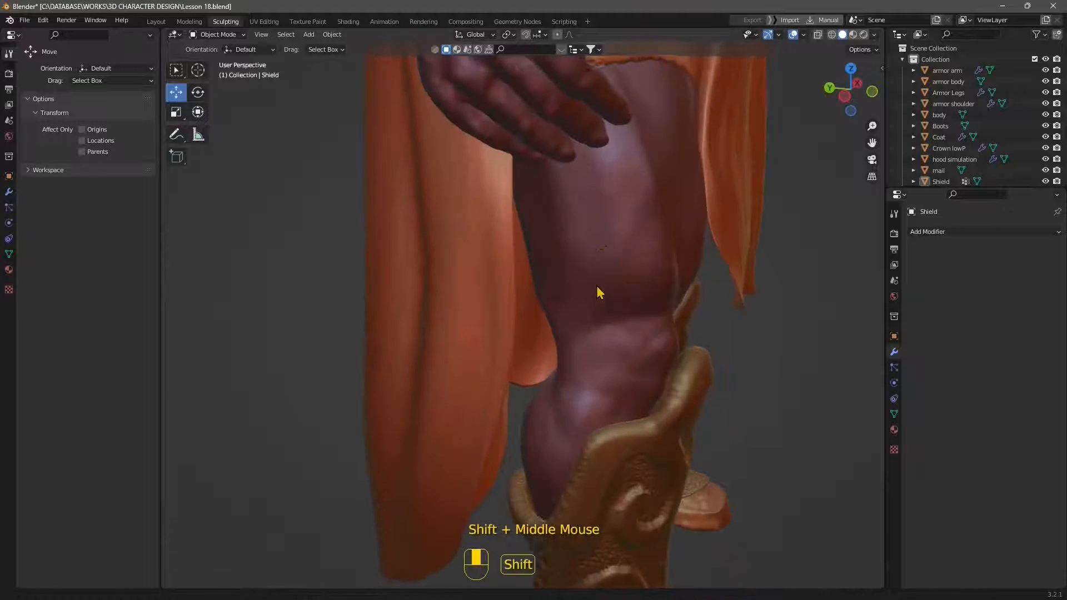
middle_click_drag(605, 255, 617, 285)
scroll(576, 339, "down", 1)
scroll(576, 339, "down", 2)
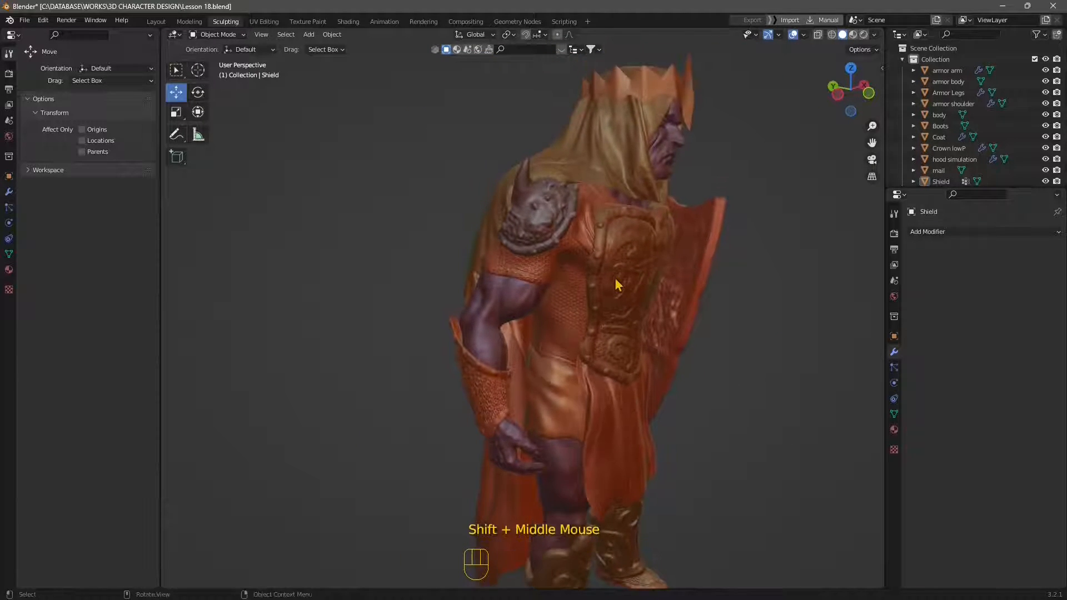
scroll(616, 285, "up", 2)
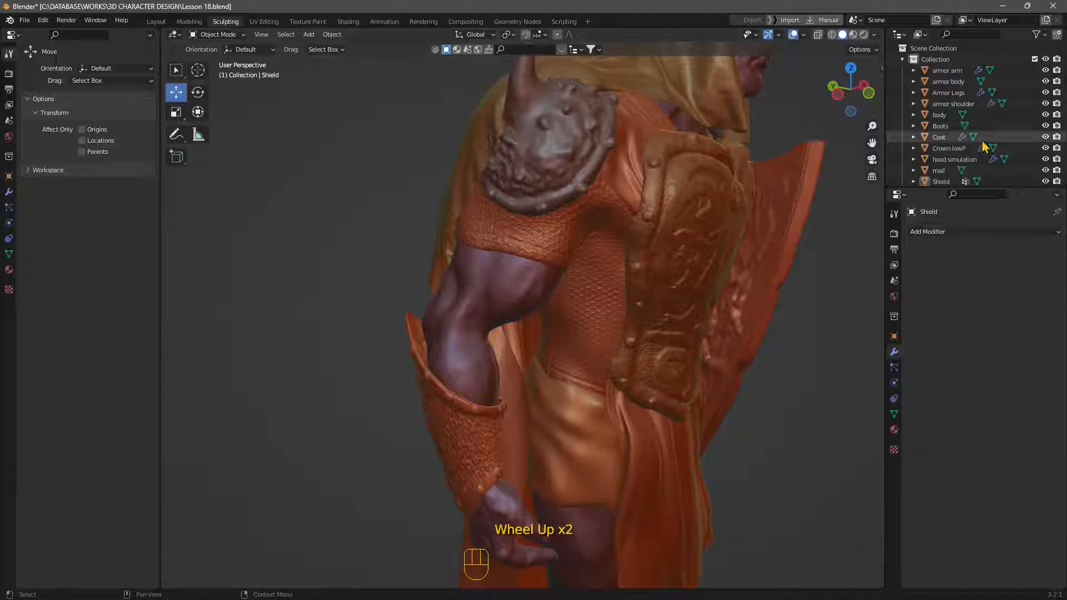
Hide the Coat, crown, armor shoulder and hood simulation objects to expose the mail and the body.
left_click(1046, 136)
scroll(634, 214, "up", 2)
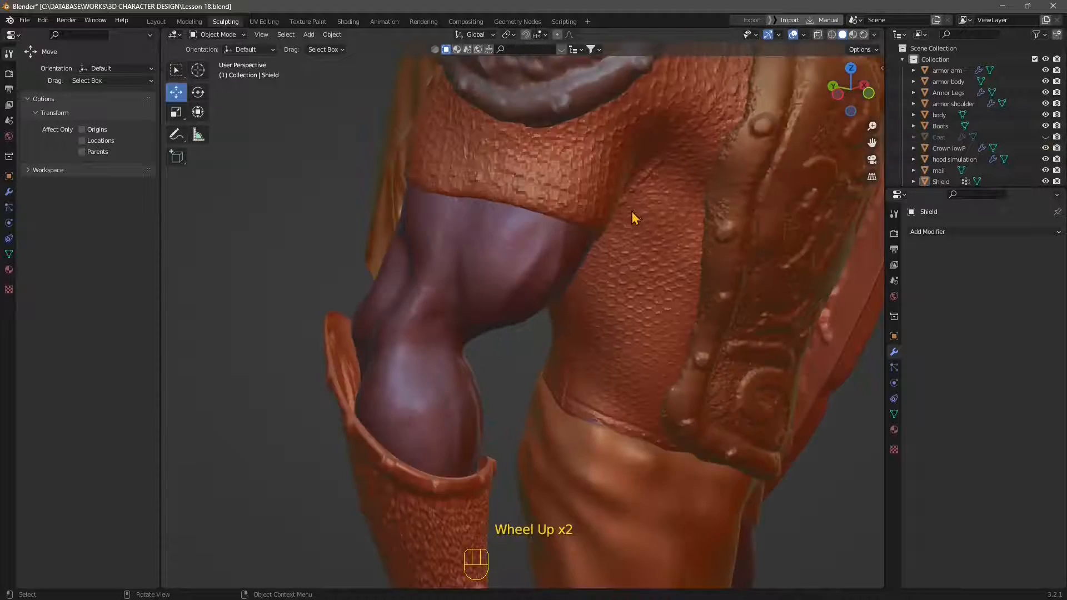
scroll(633, 221, "down", 2)
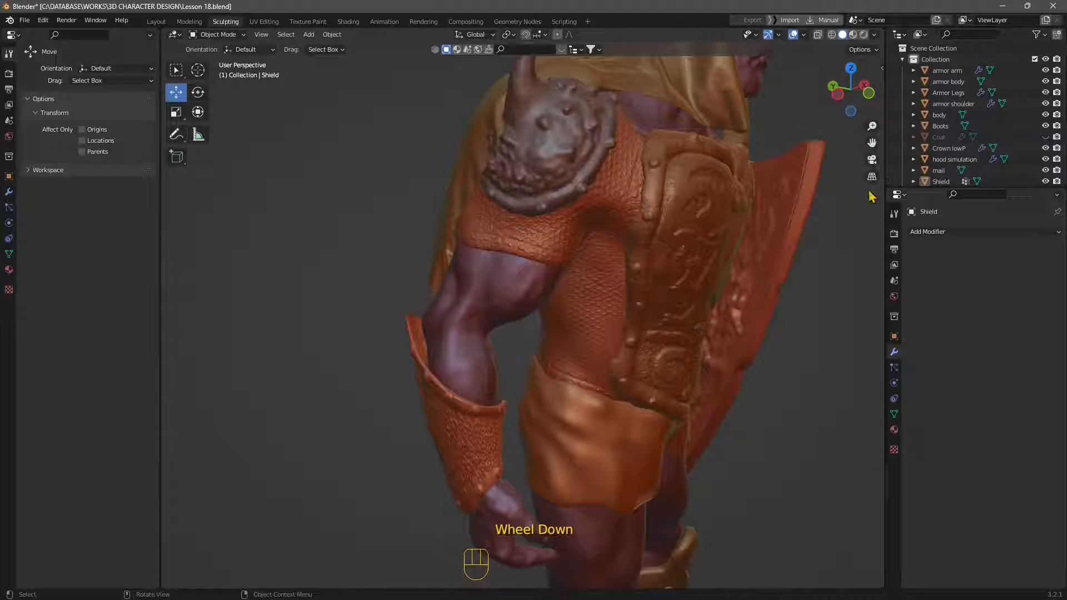
left_click(1046, 148)
scroll(562, 265, "up", 2)
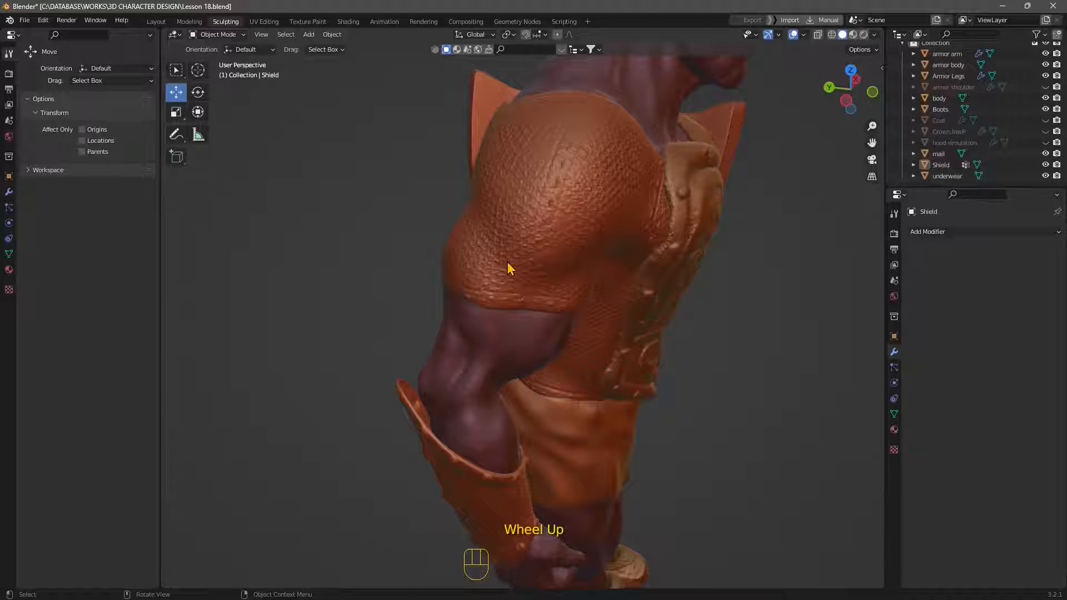
Examine the mail texture on the back and shoulders, the breastplate's upper edge, and the body's neck and face.
middle_click_drag(513, 312, 592, 214)
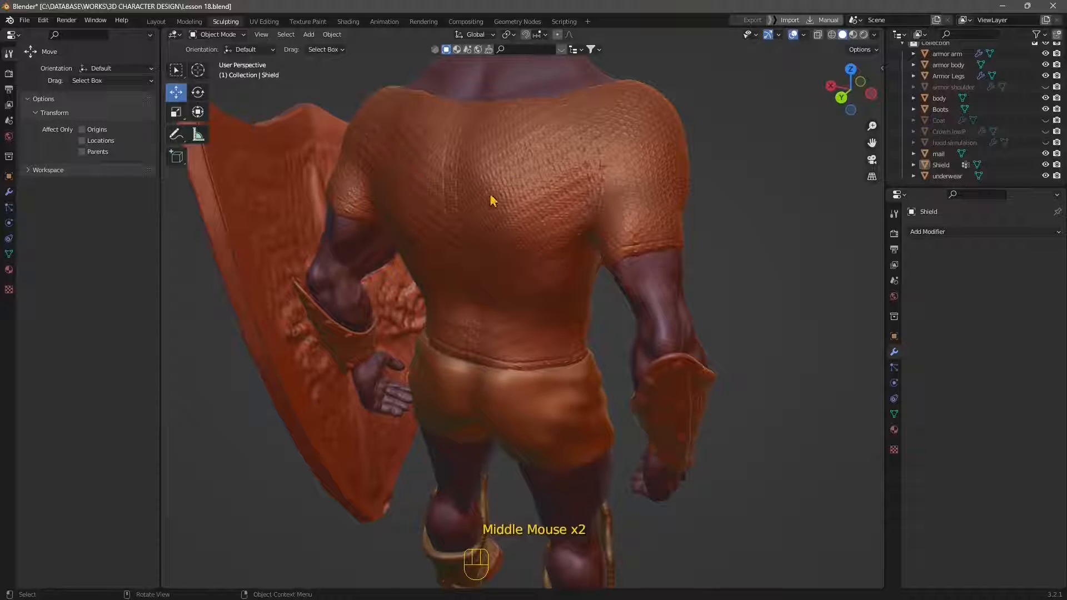
middle_click_drag(491, 200, 524, 234)
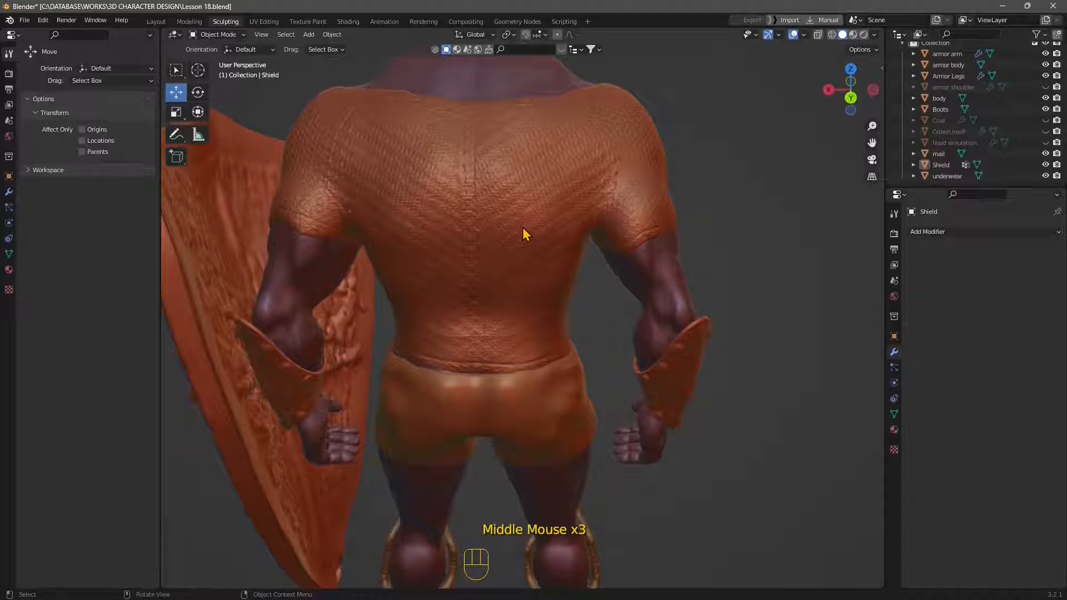
middle_click_drag(470, 272, 524, 328)
scroll(549, 212, "up", 3)
middle_click_drag(549, 212, 562, 308, "shift")
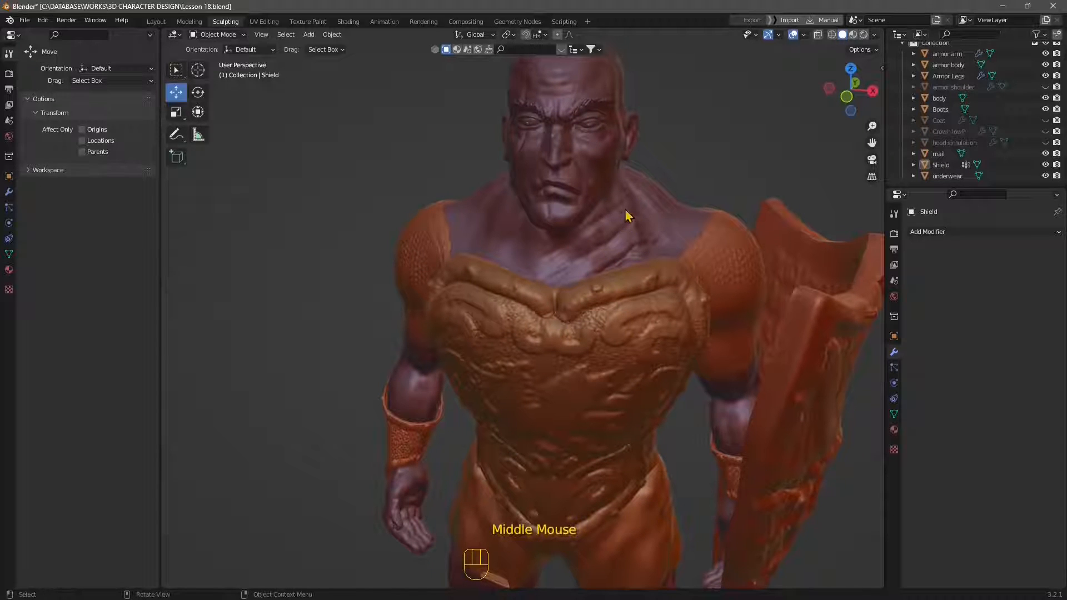
middle_click_drag(645, 189, 647, 265, "shift")
scroll(667, 173, "up", 3)
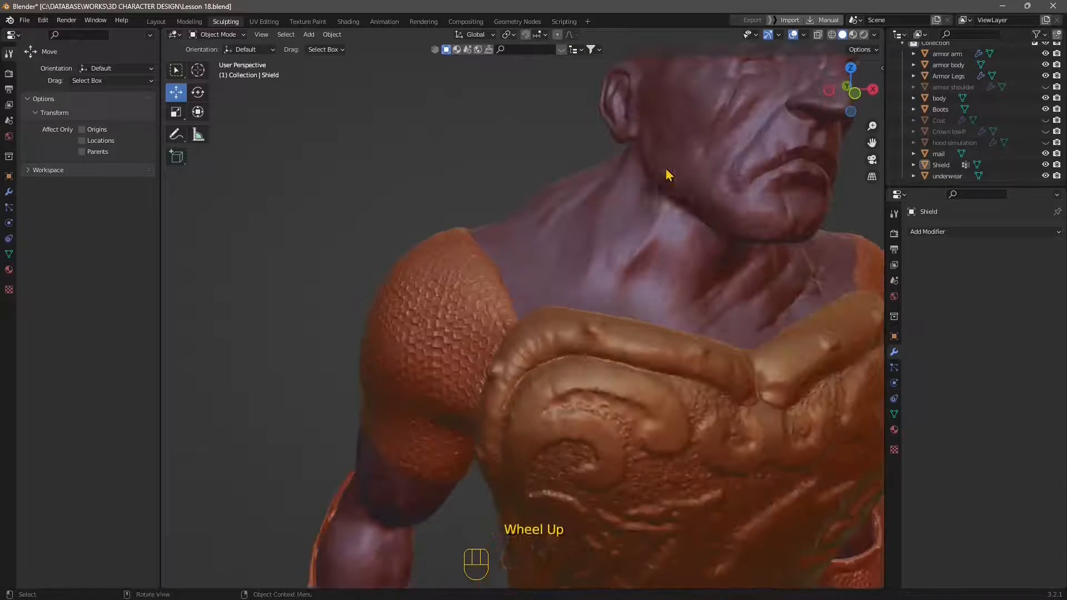
middle_click_drag(667, 174, 712, 185, "shift")
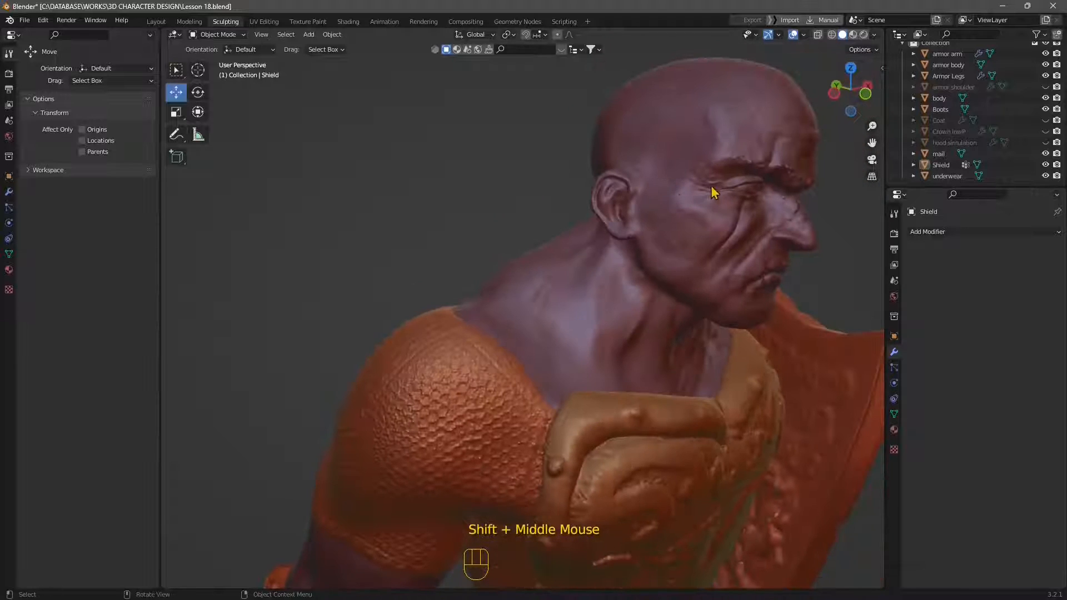
middle_click_drag(761, 160, 713, 135)
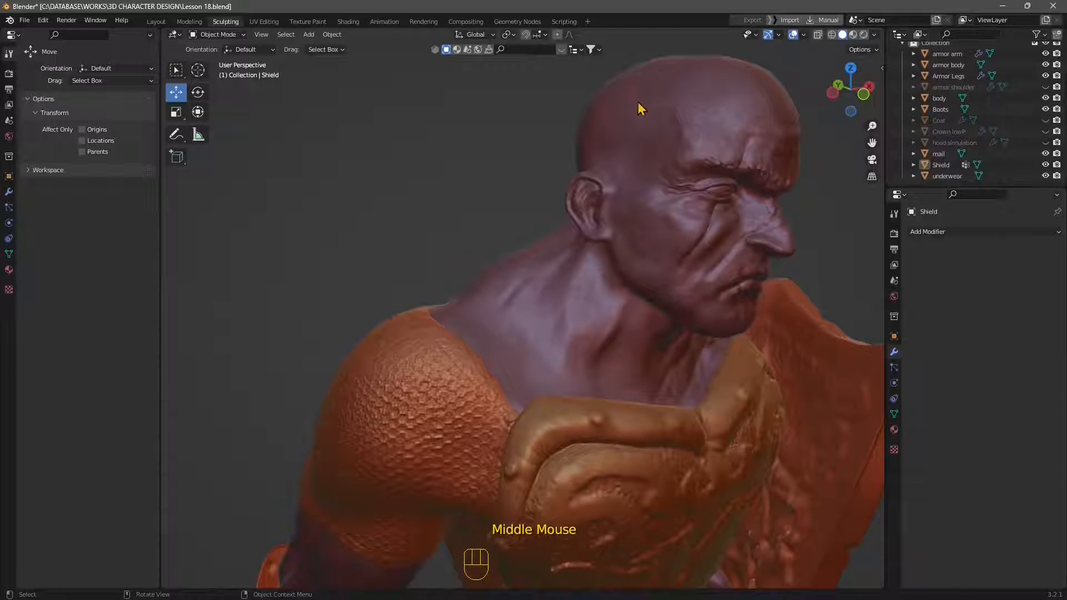
scroll(633, 311, "down", 3)
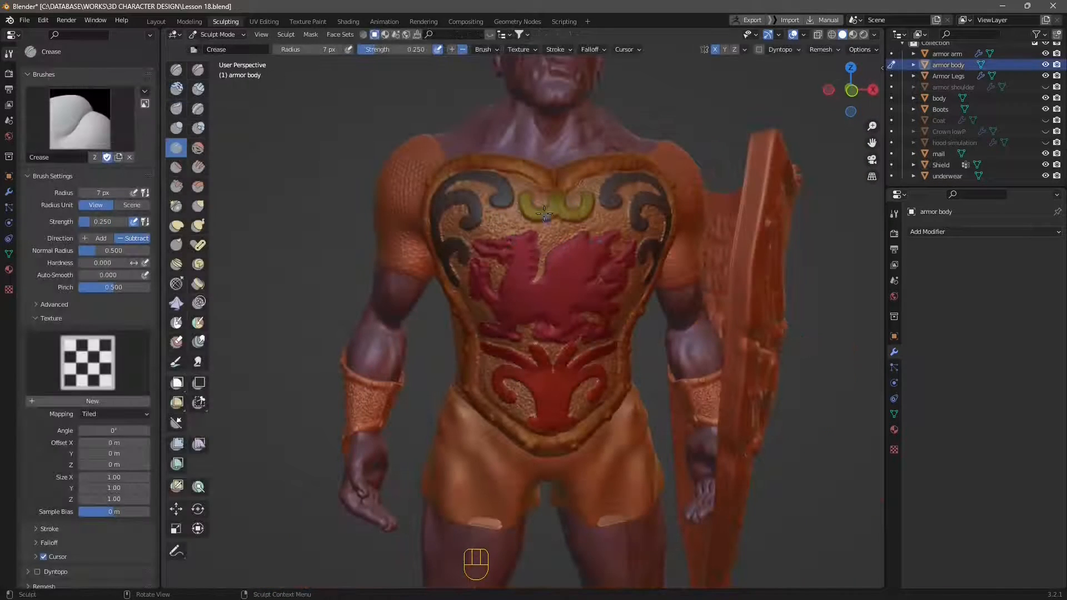
Examine the breastplate, underwear, legs and leg armor on the exposed figure from the front.
scroll(523, 233, "down", 2)
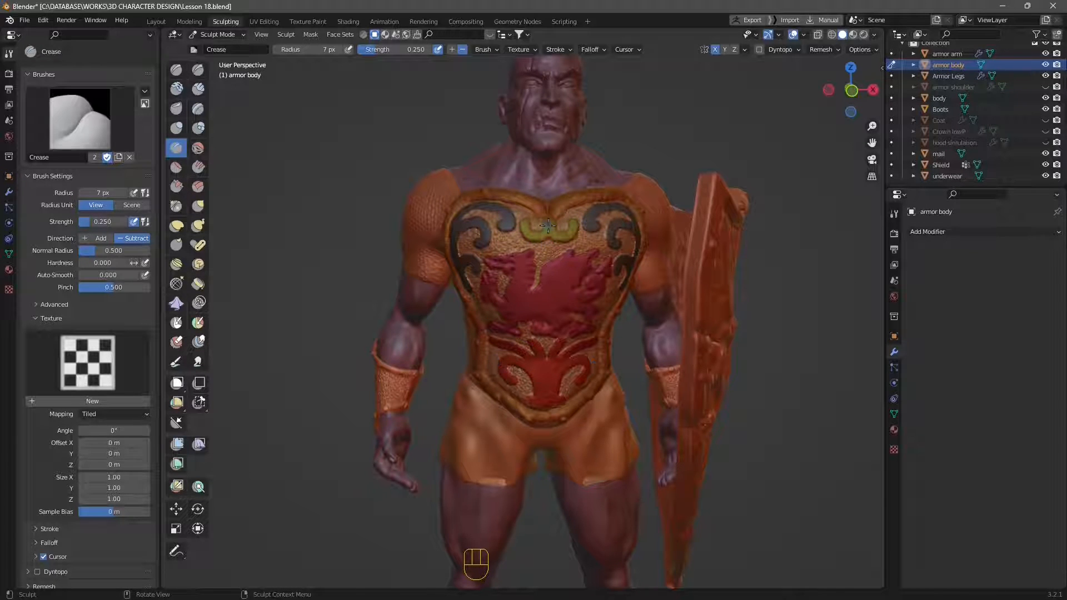
scroll(597, 287, "down", 2)
middle_click_drag(597, 300, 589, 437, "shift")
mouse_move(645, 413)
middle_mouse_down()
mouse_move(451, 413)
mouse_move(472, 416)
middle_mouse_up()
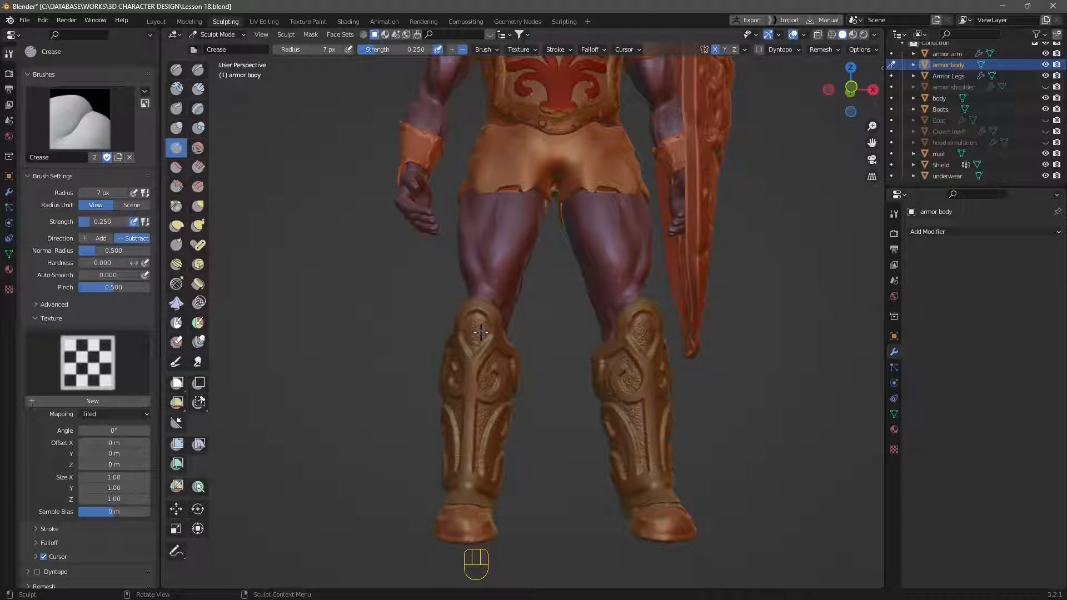
middle_click_drag(486, 426, 493, 314)
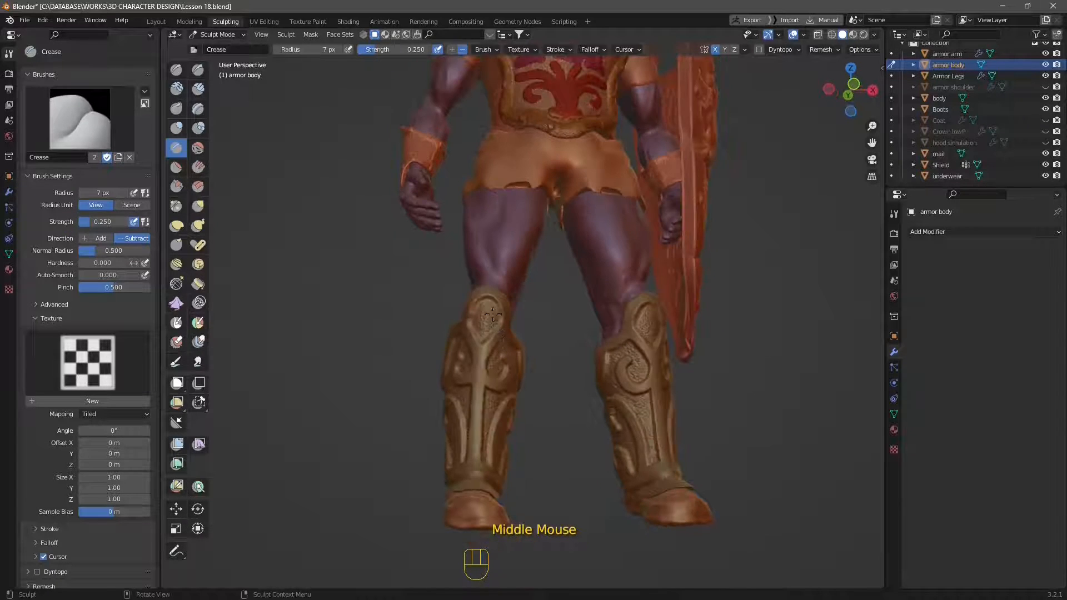
middle_click_drag(582, 340, 600, 356)
scroll(625, 387, "down", 3)
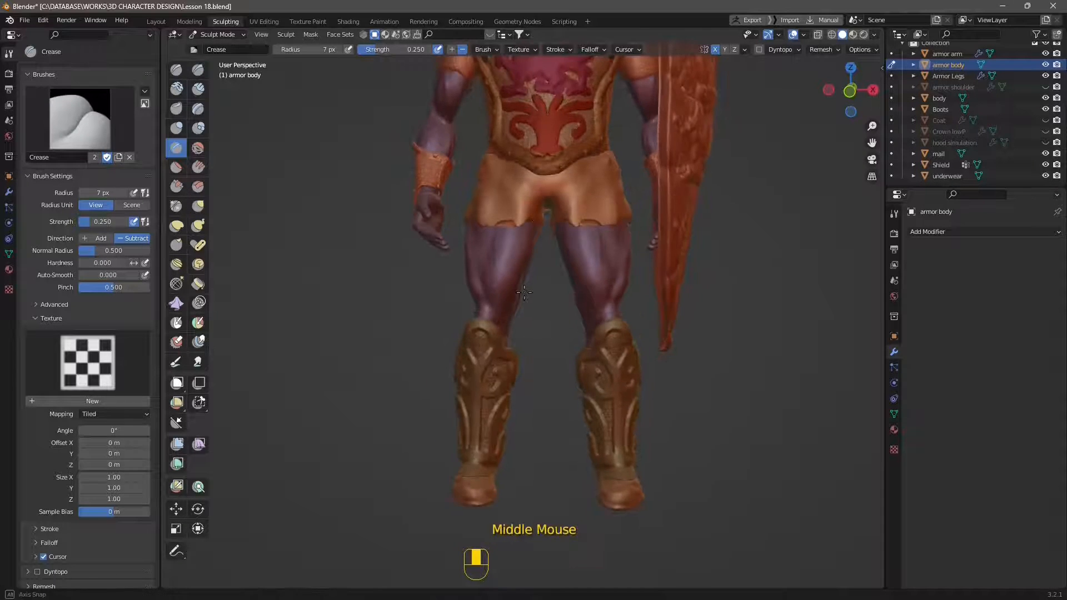
middle_click_drag(534, 172, 544, 233, "shift")
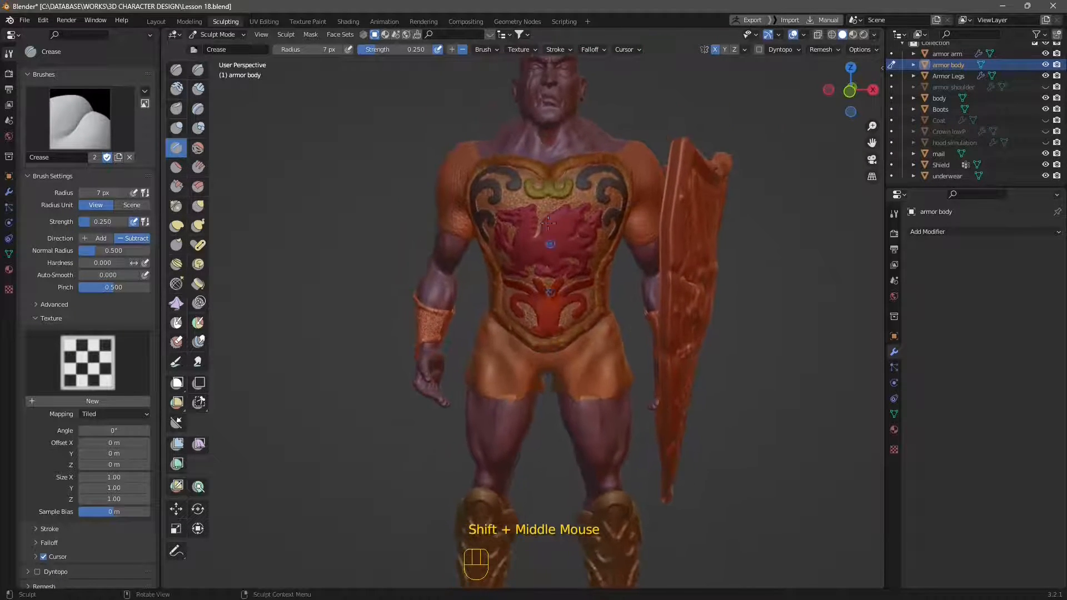
scroll(544, 233, "up", 2)
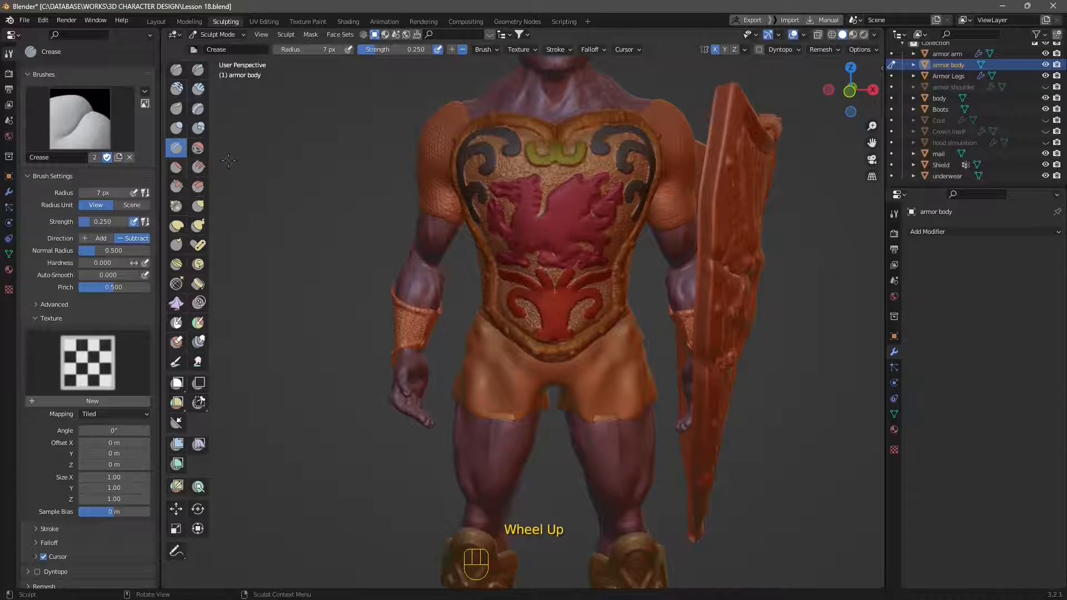
scroll(591, 221, "up", 1)
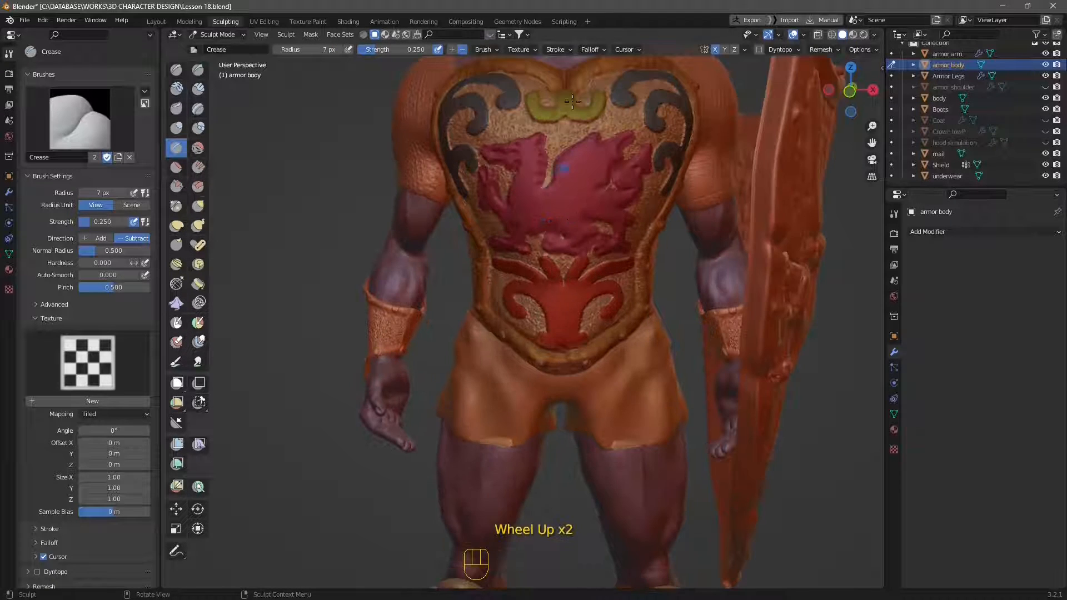
middle_click_drag(551, 221, 603, 181)
left_click(603, 181)
key("ctrl+z")
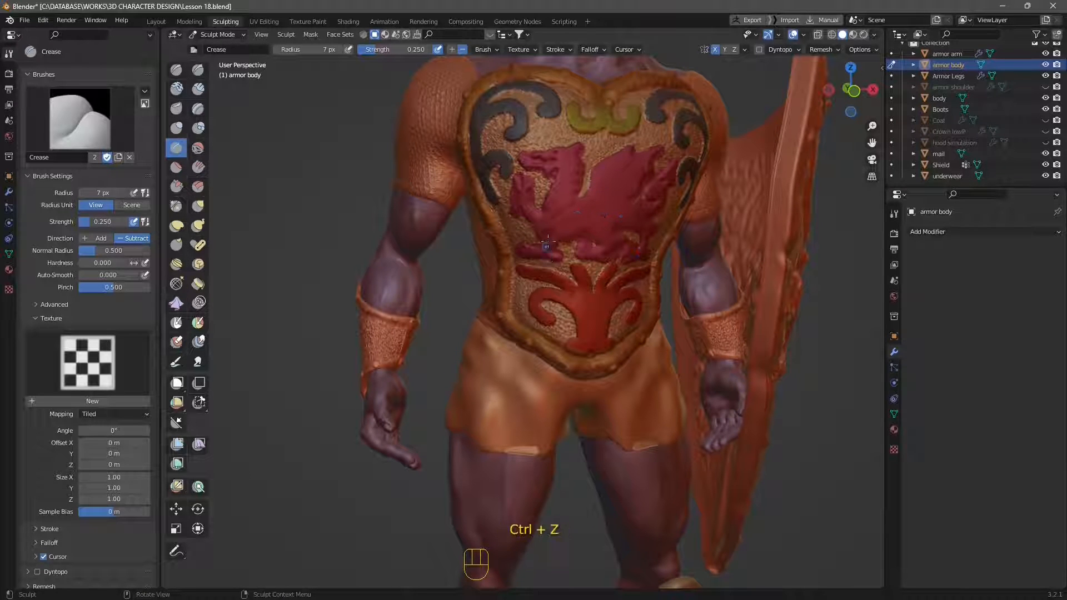
Cut small subtractive Crease dents into the breastplate's dragon emblem and the red ornament below it.
left_click(532, 216)
left_click(557, 200)
middle_click_drag(558, 238, 584, 308)
left_click(576, 220)
left_click(568, 134)
left_click(554, 157)
left_click(609, 246)
left_click(609, 245)
left_click(529, 207)
left_click(585, 308)
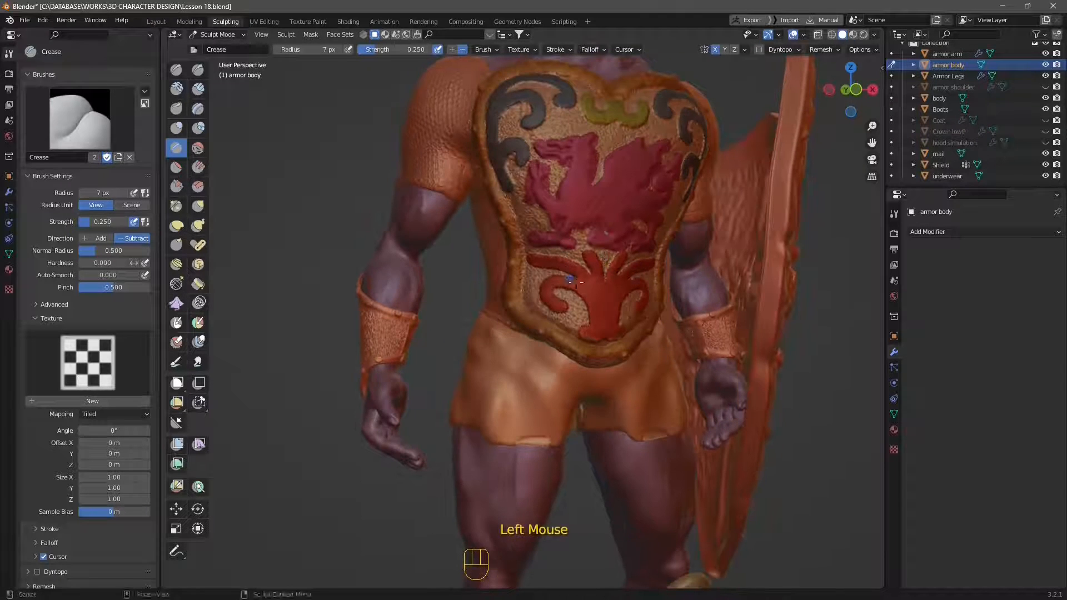
left_click(584, 308)
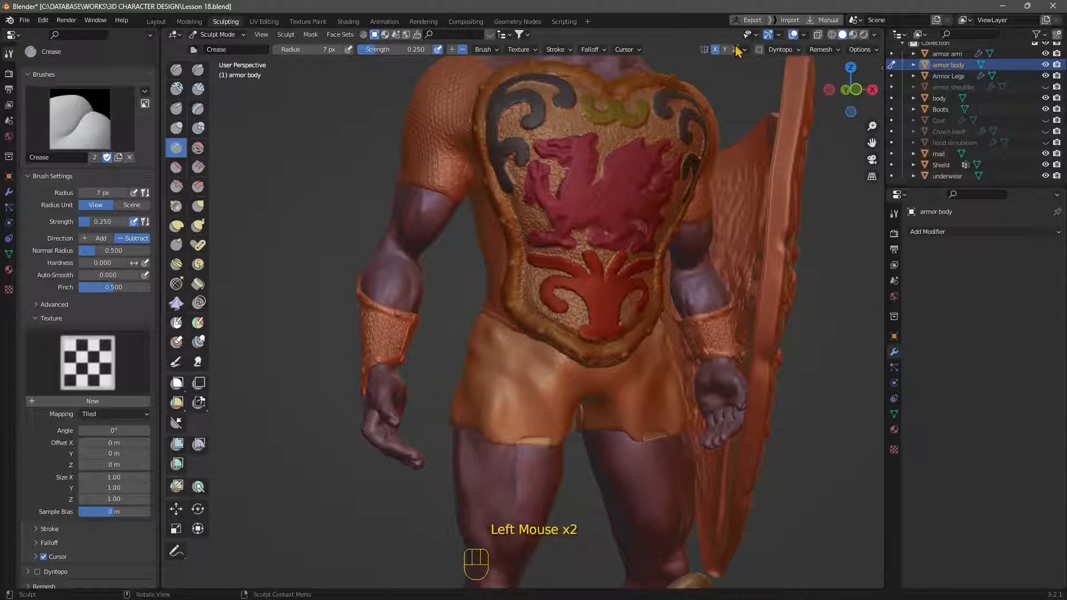
Turn off X-axis sculpt symmetry and crease a few one-sided dents into the breastplate's lower ornament.
left_click(716, 50)
middle_click_drag(578, 278, 550, 283)
left_click(547, 306)
left_click(545, 306)
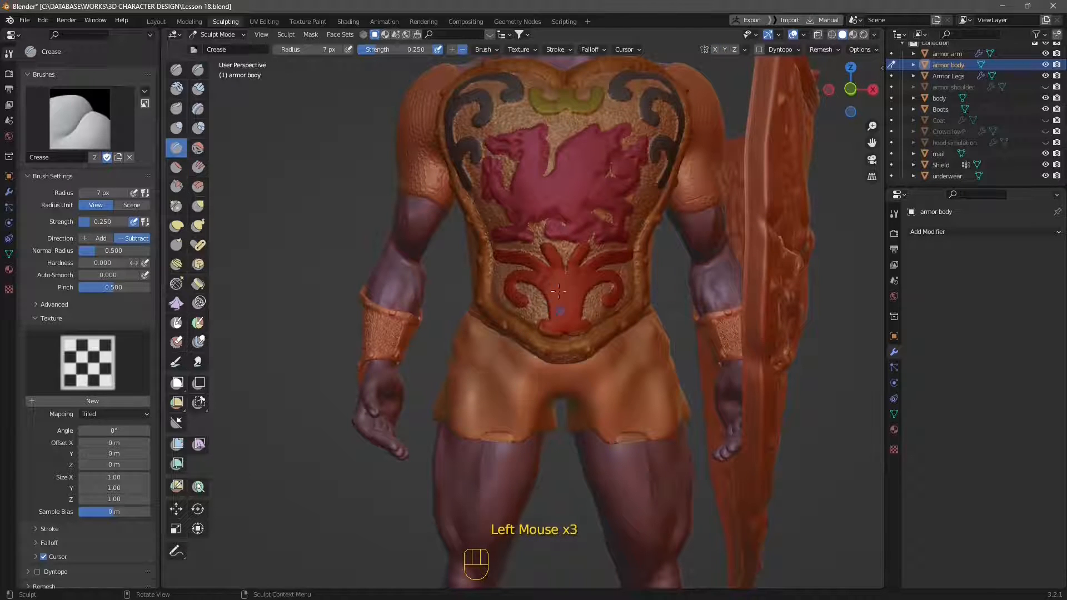
middle_click_drag(617, 302, 600, 269)
left_click(599, 269)
left_click(600, 269)
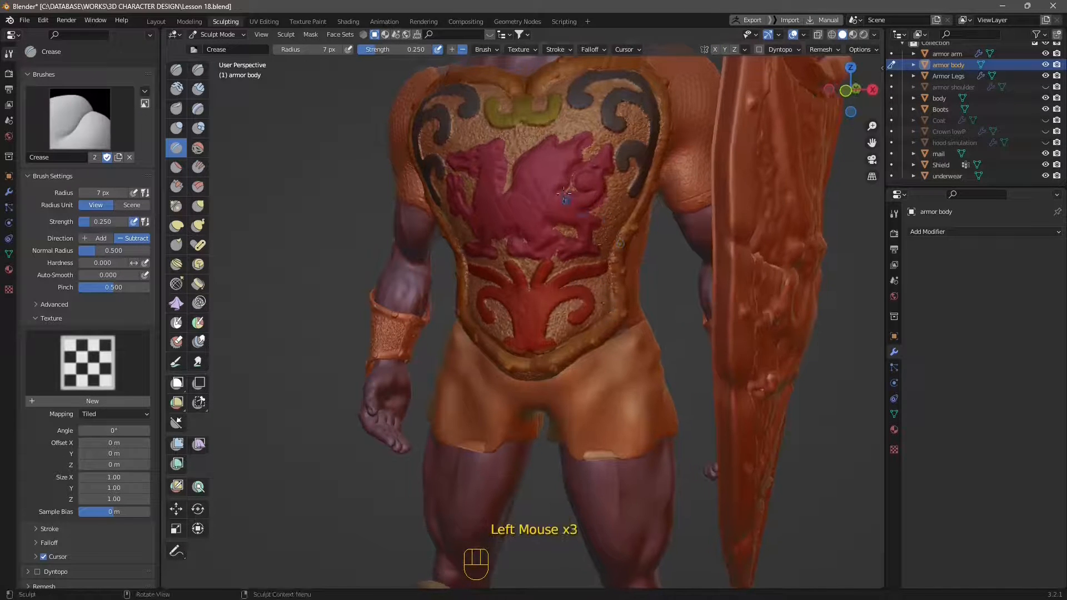
Crease asymmetric dents and short scratches into the dragon emblem on the breastplate.
left_click(592, 234)
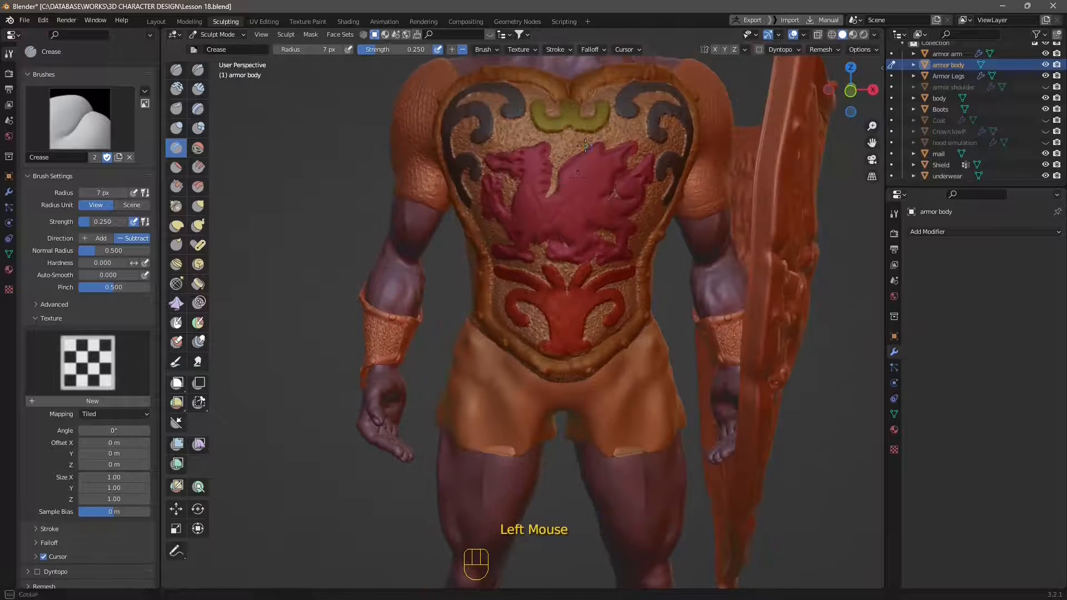
left_click(591, 233)
left_click(592, 234)
left_click(648, 230)
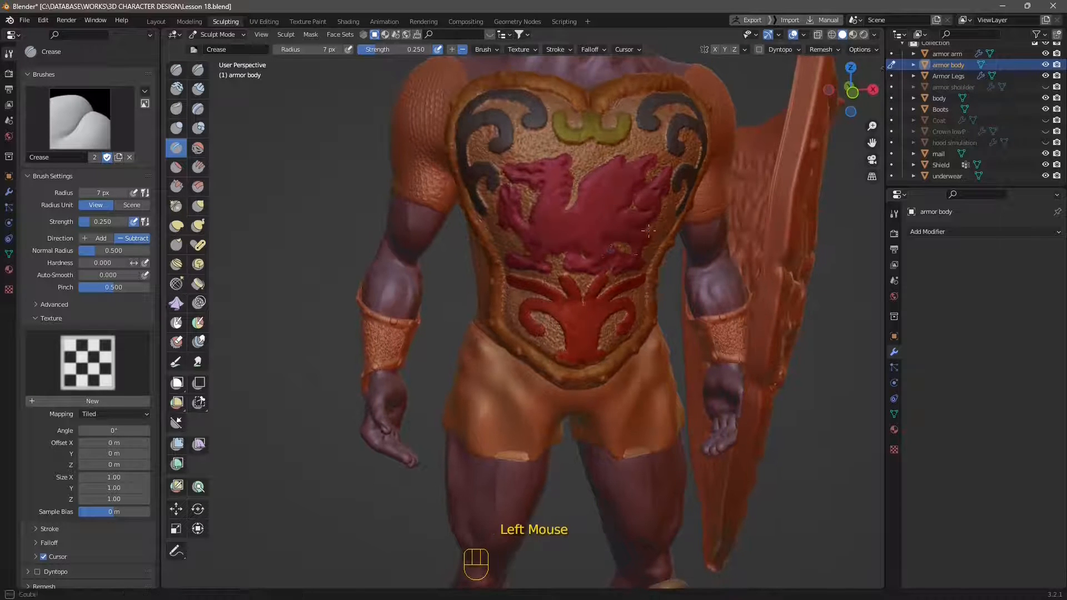
left_click(648, 231)
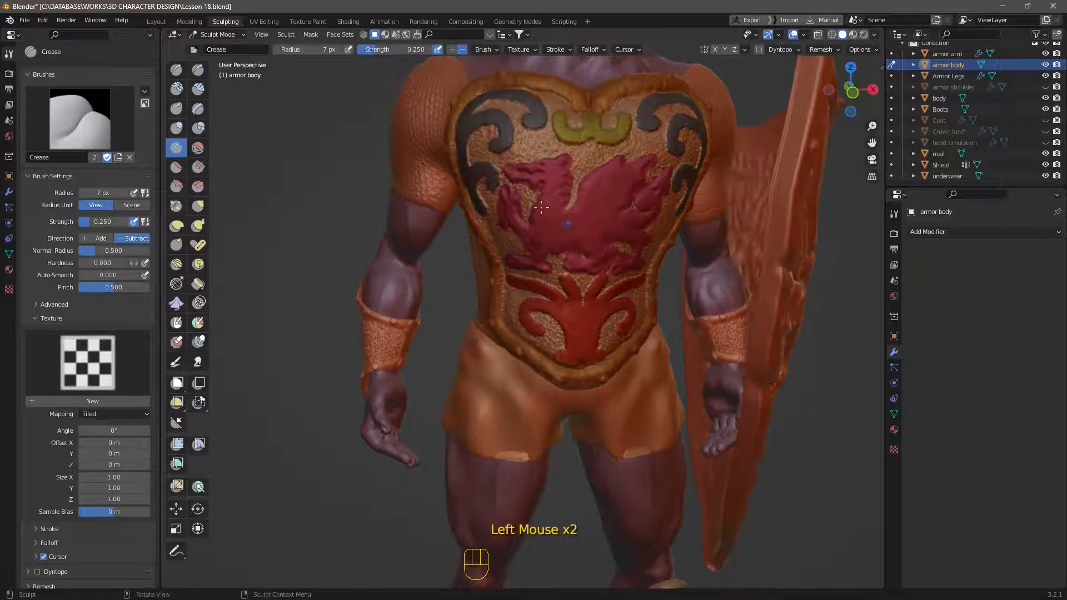
middle_click_drag(649, 230, 604, 186, "ctrl")
left_click_drag(576, 188, 553, 220)
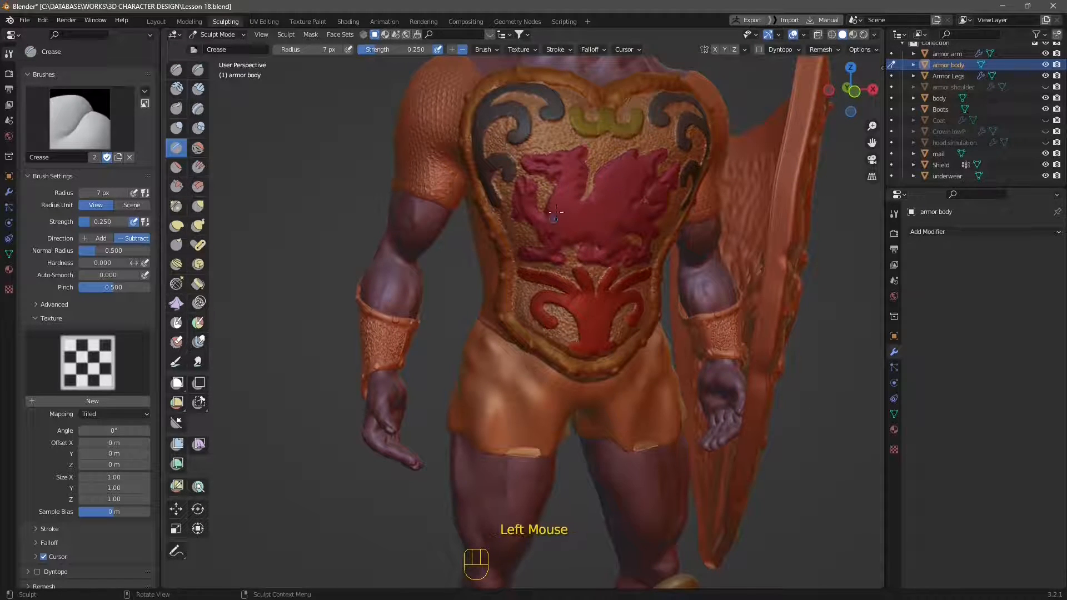
middle_click_drag(520, 238, 553, 220)
left_click_drag(566, 189, 563, 216)
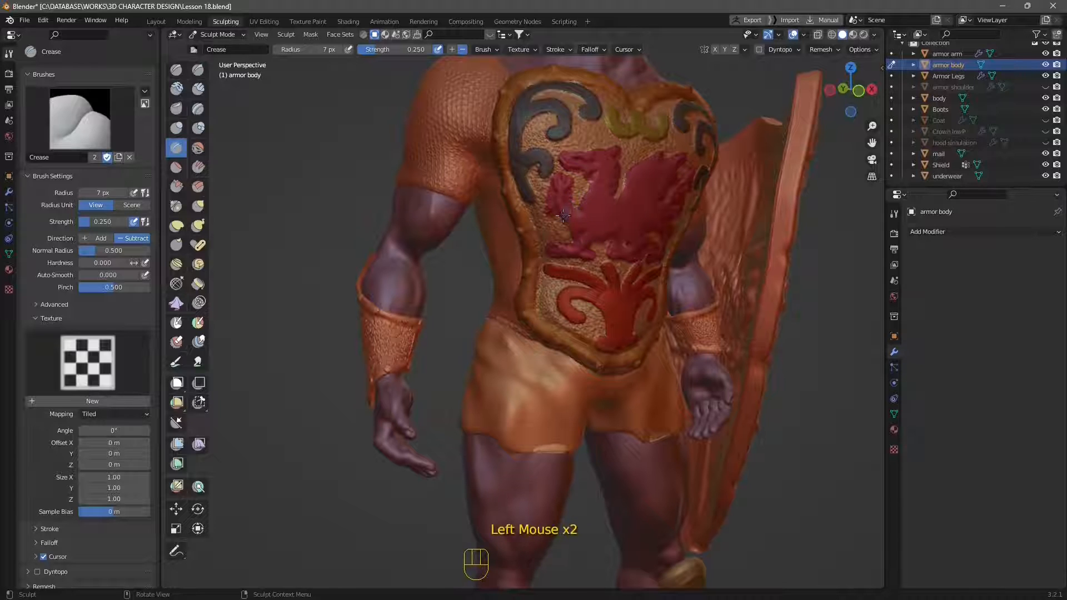
Crease short nicks along the breastplate's side and lower rim on the character's right.
left_click_drag(535, 248, 528, 255)
left_click_drag(534, 258, 530, 268)
mouse_move(535, 273)
left_mouse_down()
mouse_move(538, 312)
mouse_move(568, 323)
mouse_move(575, 340)
left_mouse_up()
left_click_drag(574, 344, 567, 340)
left_click_drag(568, 344, 565, 336)
middle_click_drag(582, 285, 566, 312)
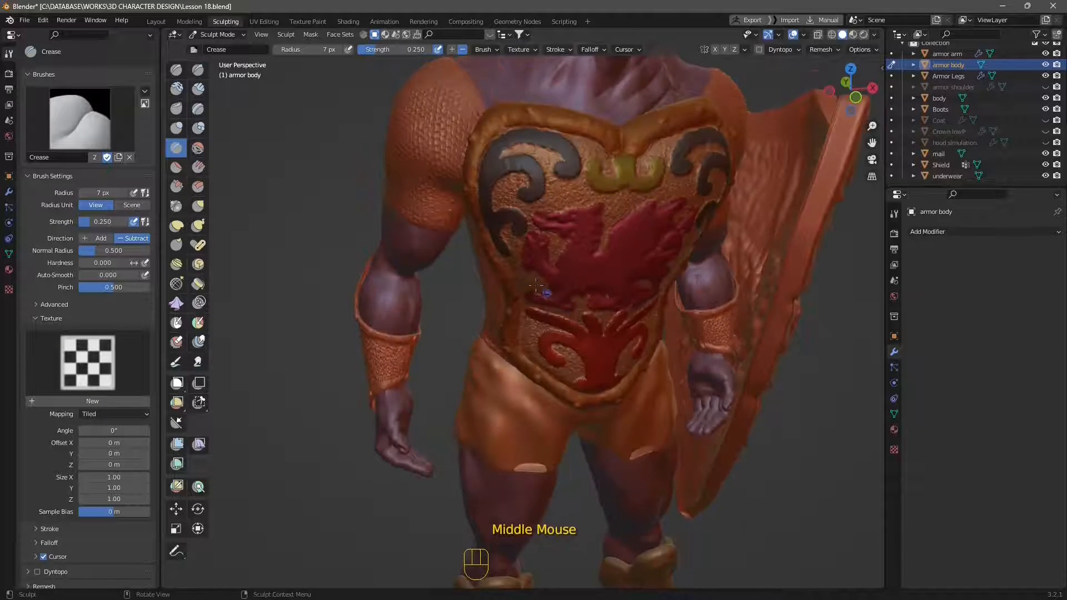
left_click_drag(502, 248, 505, 258)
left_click_drag(505, 259, 510, 266)
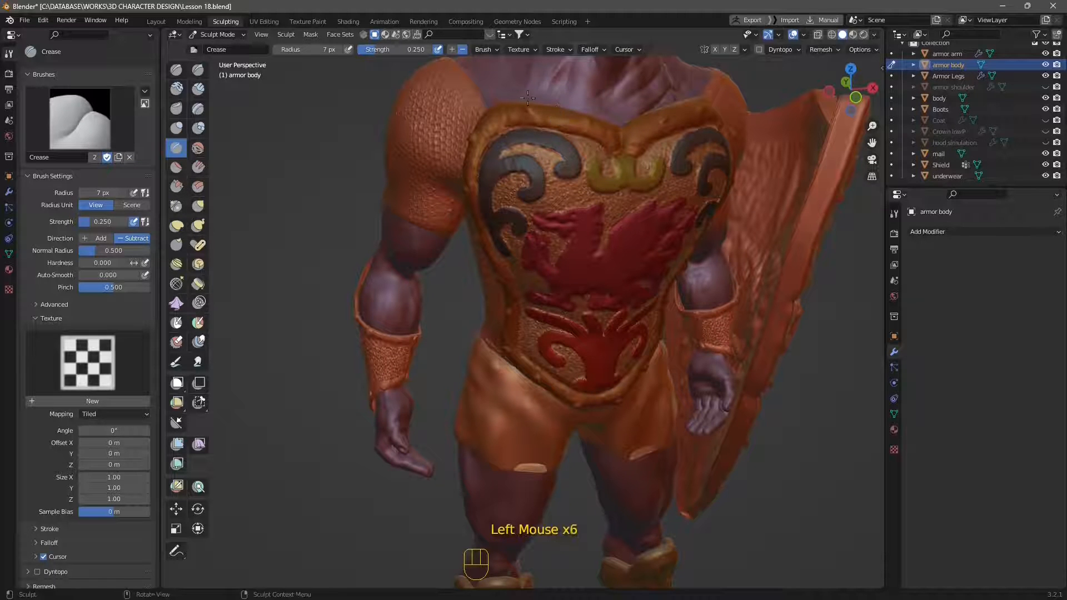
Crease short cuts into the upper rim and the black scroll relief on the character's left chest.
middle_click_drag(502, 130, 589, 133)
left_click_drag(600, 131, 605, 130)
left_click_drag(605, 130, 609, 129)
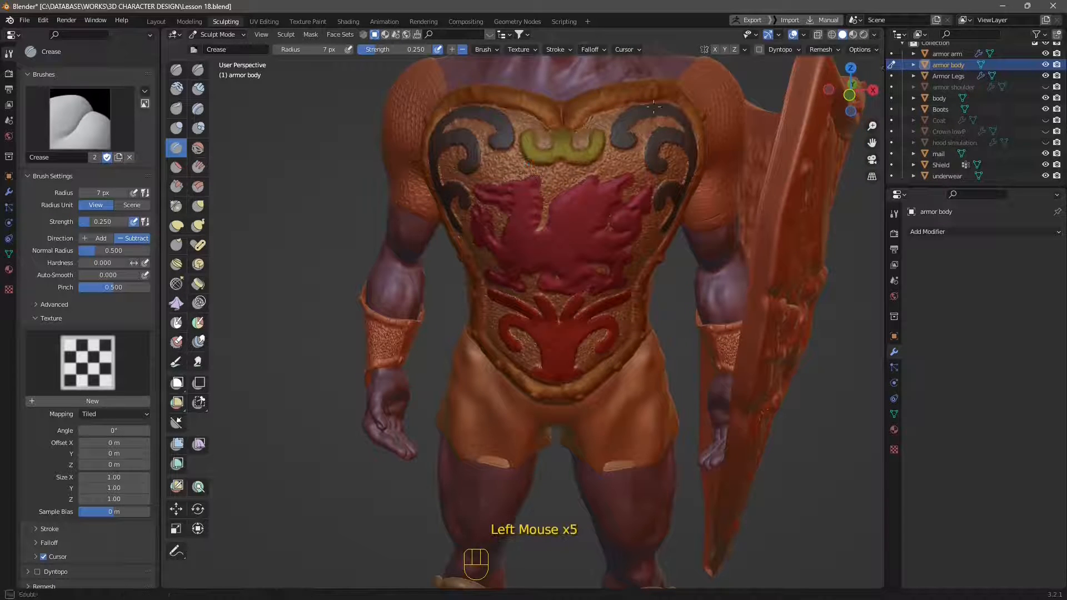
middle_click_drag(686, 179, 622, 161)
left_click_drag(575, 137, 582, 138)
mouse_move(586, 138)
left_mouse_down()
mouse_move(595, 139)
mouse_move(541, 141)
left_mouse_up()
left_click_drag(553, 153, 548, 158)
left_click_drag(547, 114, 569, 109)
left_click_drag(579, 110, 603, 116)
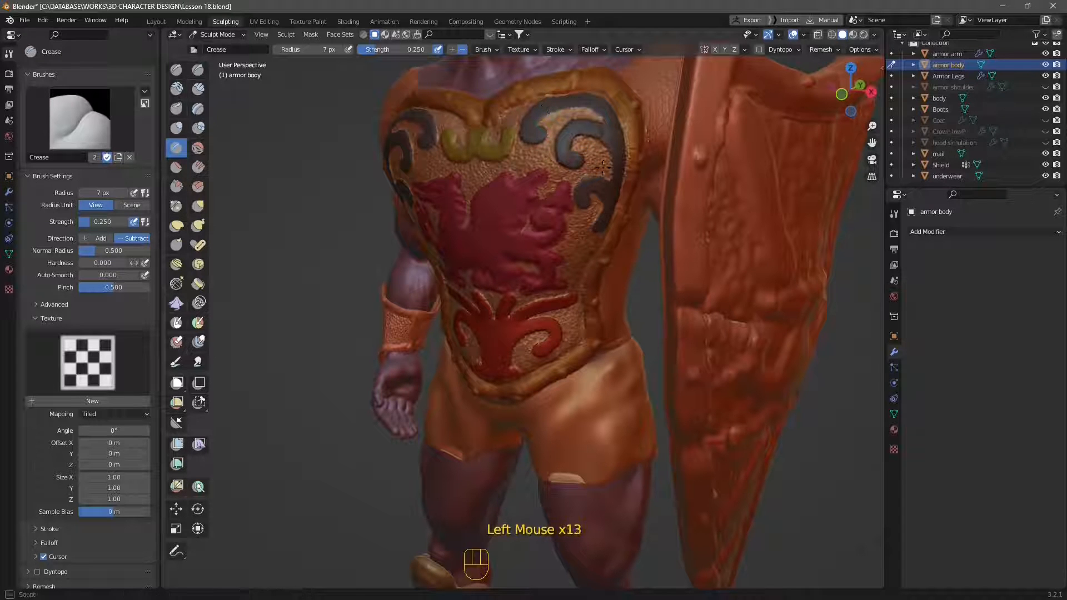
Crease nicks into the dragon's rear, the lower black scroll and the side rim on the character's left.
middle_click_drag(599, 179, 492, 179)
left_click_drag(490, 179, 485, 185)
middle_click_drag(478, 179, 505, 171)
left_click_drag(544, 172, 550, 177)
left_click_drag(556, 177, 559, 186)
middle_click_drag(550, 187, 561, 189)
left_click_drag(561, 189, 560, 178)
left_click_drag(560, 171, 558, 161)
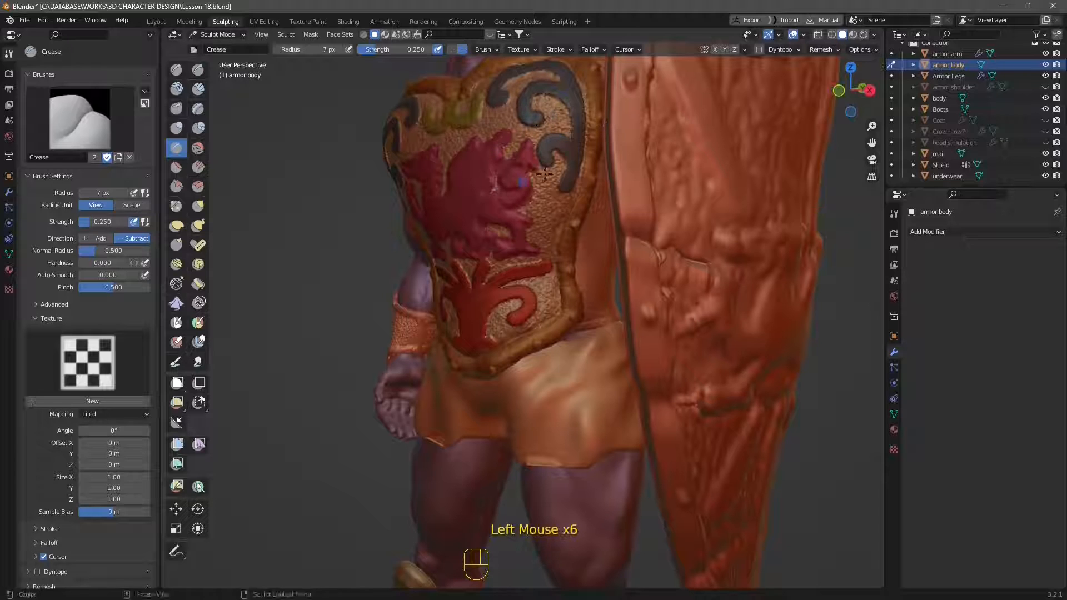
middle_click_drag(544, 174, 552, 219)
left_click_drag(553, 220, 556, 229)
left_click_drag(575, 284, 577, 286)
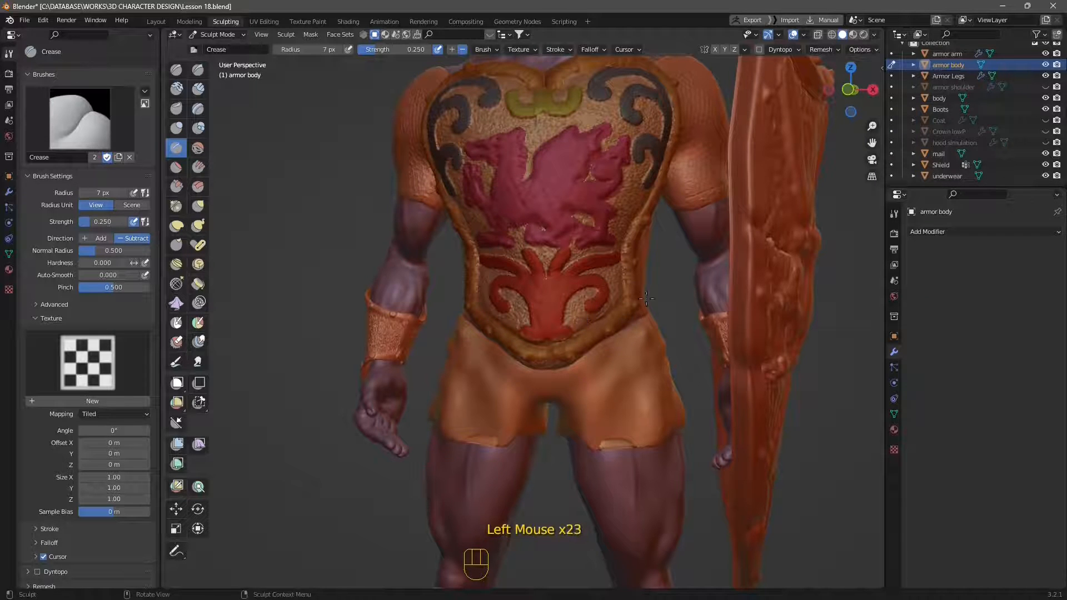
Crease scratches into the black scroll relief on the character's right chest.
middle_click_drag(646, 299, 561, 172)
left_click_drag(561, 172, 526, 147)
middle_click_drag(533, 100, 561, 107)
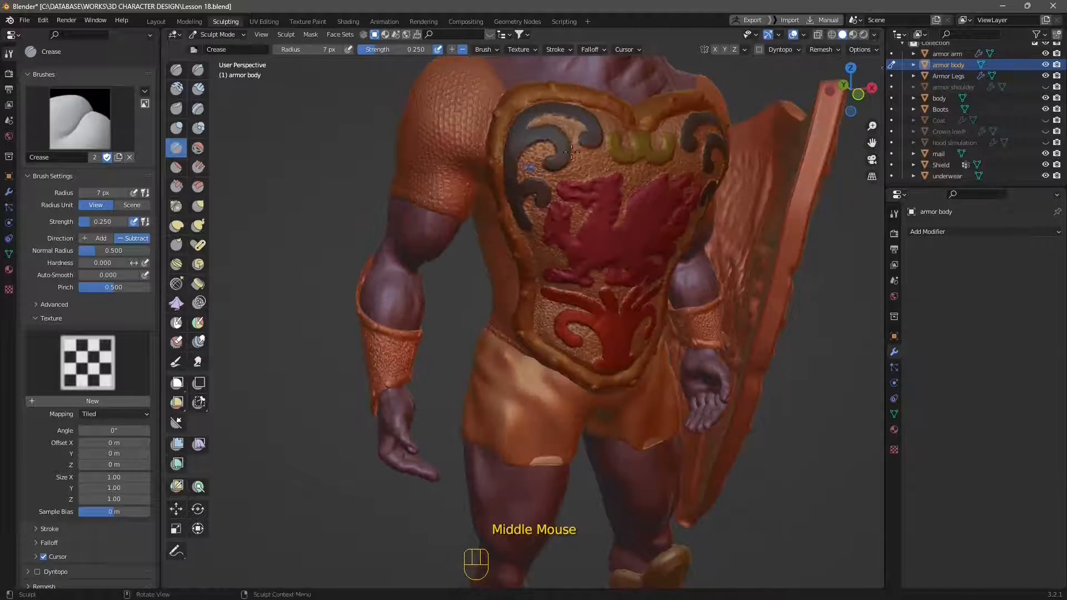
left_click_drag(562, 107, 564, 107)
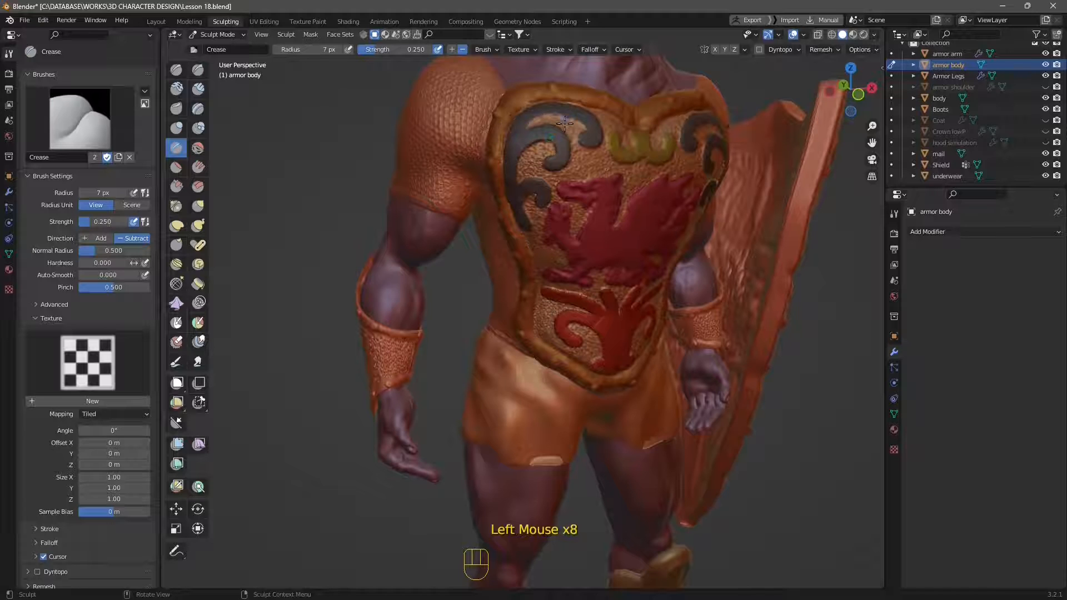
middle_click_drag(565, 123, 593, 161)
left_click_drag(552, 158, 565, 190)
left_click_drag(569, 194, 571, 198)
middle_click_drag(570, 198, 559, 179)
left_click_drag(535, 202, 535, 213)
left_click_drag(536, 216, 542, 223)
Crease short scratches into the red lower ornament and its surroundings on the character's right side.
middle_click_drag(572, 282, 565, 266)
left_click_drag(564, 267, 572, 282)
left_click_drag(574, 289, 575, 291)
left_click_drag(578, 288, 586, 278)
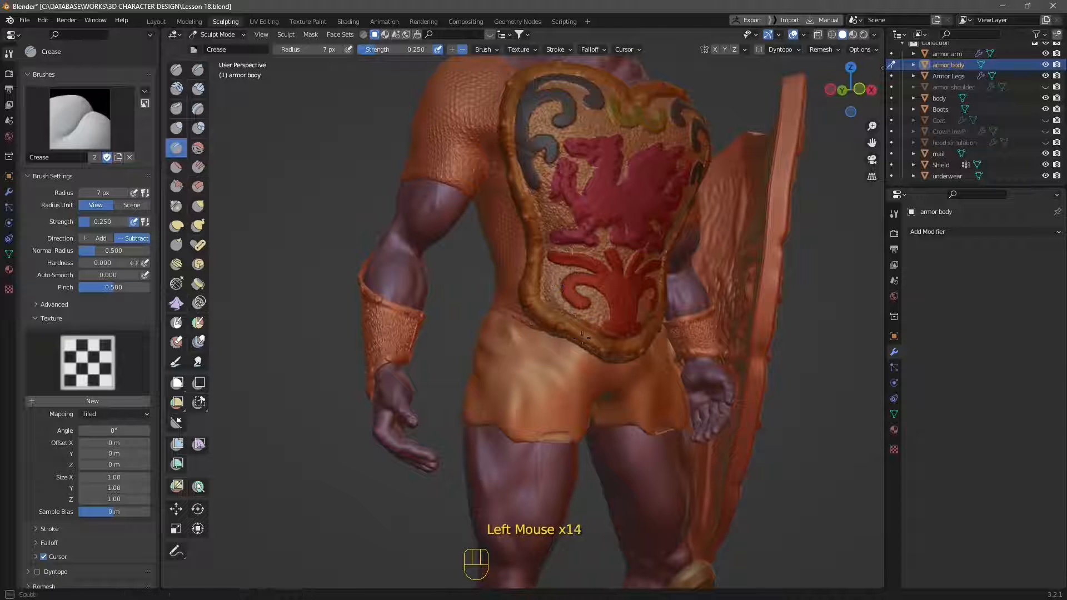
middle_click_drag(602, 290, 570, 303)
left_click_drag(569, 304, 564, 297)
left_click_drag(562, 293, 560, 286)
left_click_drag(566, 286, 557, 283)
Crease scratches near the dragon's head and around the central notch of the upper rim.
middle_click_drag(589, 181, 562, 200)
left_click_drag(560, 201, 554, 193)
left_click_drag(564, 167, 569, 158)
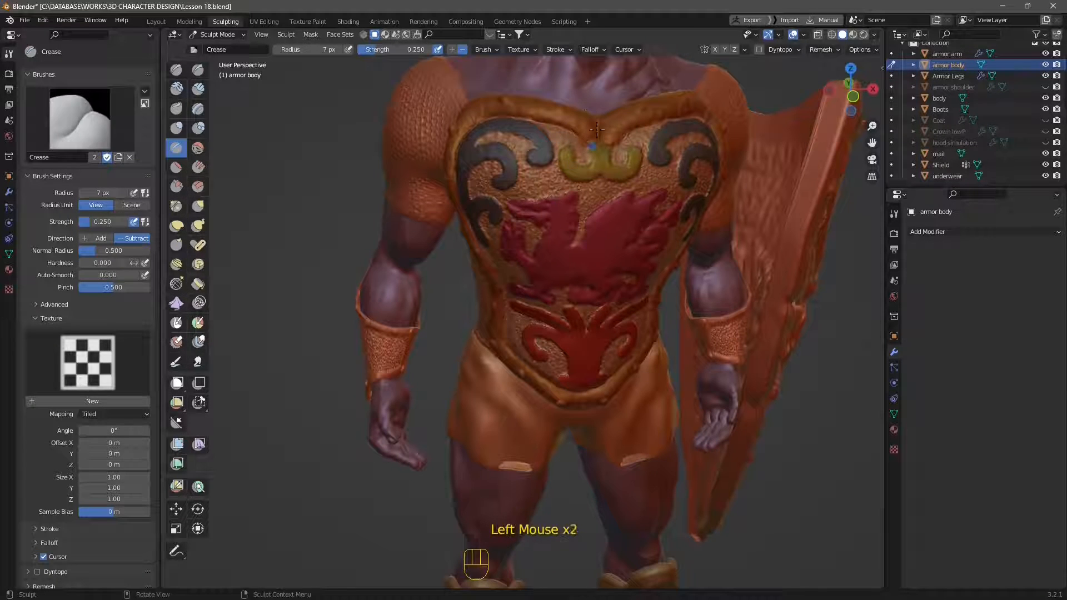
middle_click_drag(587, 141, 577, 138)
left_click_drag(587, 135, 586, 141)
left_click_drag(587, 136, 586, 144)
left_click_drag(586, 140, 564, 127)
left_click_drag(568, 121, 564, 128)
left_click_drag(566, 122, 584, 147)
left_click_drag(586, 141, 589, 148)
Crease fine cuts around the yellow centre ornament and across the scroll relief on the character's left.
middle_click_drag(603, 159, 581, 169)
left_click_drag(581, 169, 580, 183)
left_click_drag(603, 140, 605, 145)
left_click_drag(606, 140, 644, 169)
middle_click_drag(640, 165, 614, 164)
left_click_drag(595, 126, 591, 133)
left_click_drag(596, 124, 633, 141)
left_click_drag(610, 149, 609, 155)
left_click_drag(611, 150, 610, 156)
left_click_drag(623, 207, 622, 213)
left_click_drag(627, 207, 626, 213)
left_click_drag(631, 207, 631, 214)
Crease small scratches into the dragon emblem's tail area on the character's left side.
middle_click_drag(611, 237, 610, 219)
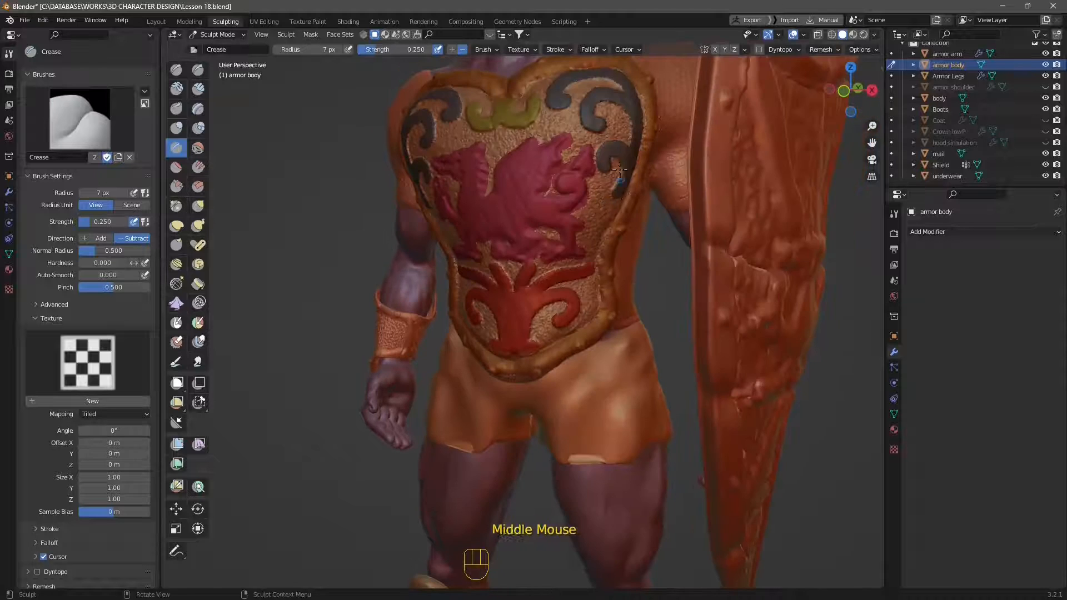
left_click_drag(556, 183, 554, 190)
left_click_drag(555, 186, 583, 195)
left_click_drag(584, 194, 583, 207)
left_click_drag(581, 200, 580, 206)
middle_click_drag(578, 203, 590, 204)
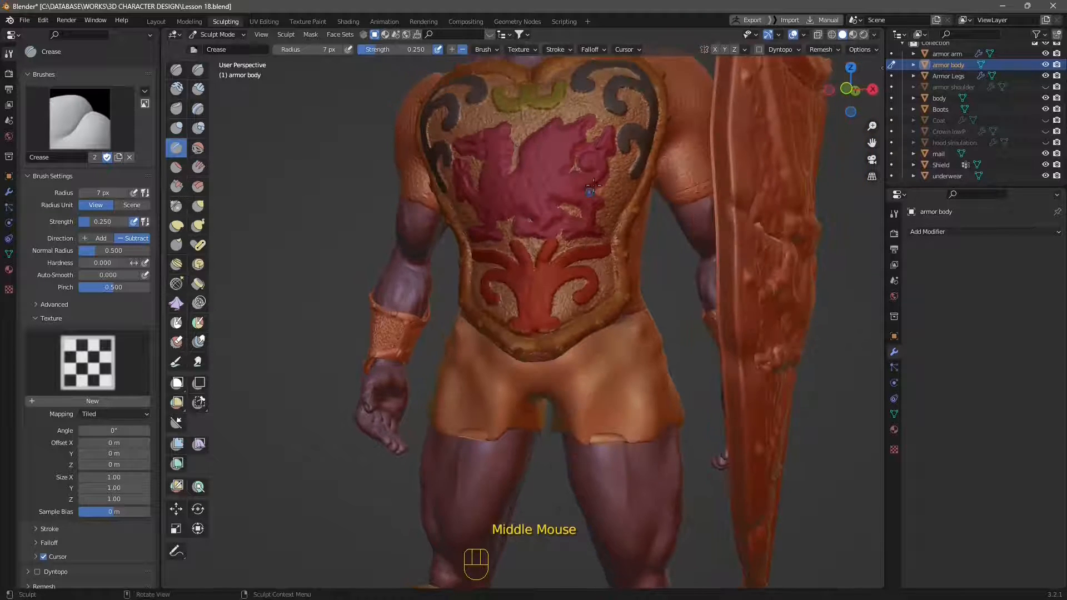
left_click_drag(591, 200, 590, 205)
Crease repeated short nicks into the yellow ornament at the top centre of the breastplate.
middle_click_drag(590, 204, 602, 204)
left_click_drag(536, 113, 536, 120)
left_click_drag(537, 116, 535, 123)
left_click_drag(519, 122, 517, 128)
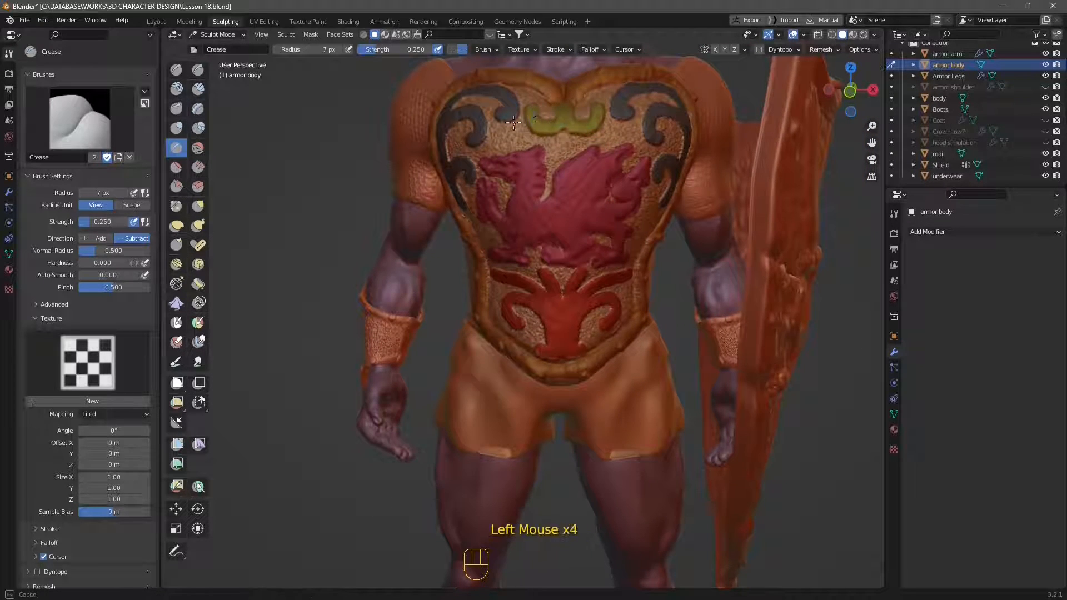
middle_click_drag(518, 128, 544, 124)
left_click_drag(539, 109, 538, 116)
left_click_drag(539, 110, 538, 116)
left_click_drag(539, 111, 538, 119)
left_click_drag(539, 115, 536, 123)
left_click_drag(538, 117, 537, 123)
Crease short vertical nicks into the upper part and curl of the red lower ornament.
middle_click_drag(541, 242, 539, 219)
left_click_drag(538, 278, 537, 284)
left_click_drag(538, 280, 540, 290)
left_click_drag(539, 285, 573, 312)
left_click_drag(574, 308, 573, 314)
left_click_drag(575, 309, 573, 316)
middle_click_drag(566, 323, 564, 319)
left_click_drag(567, 312, 565, 318)
left_click_drag(568, 313, 567, 319)
Crease additional fine nicks beside the red ornament's curl and across its central leaves.
middle_click_drag(578, 318, 570, 319)
left_click_drag(579, 310, 579, 316)
left_click_drag(580, 310, 580, 317)
left_click_drag(581, 311, 580, 317)
middle_click_drag(573, 311, 548, 302)
left_click_drag(544, 271, 547, 278)
left_click_drag(544, 271, 548, 278)
left_click_drag(547, 271, 550, 278)
left_click_drag(549, 272, 551, 278)
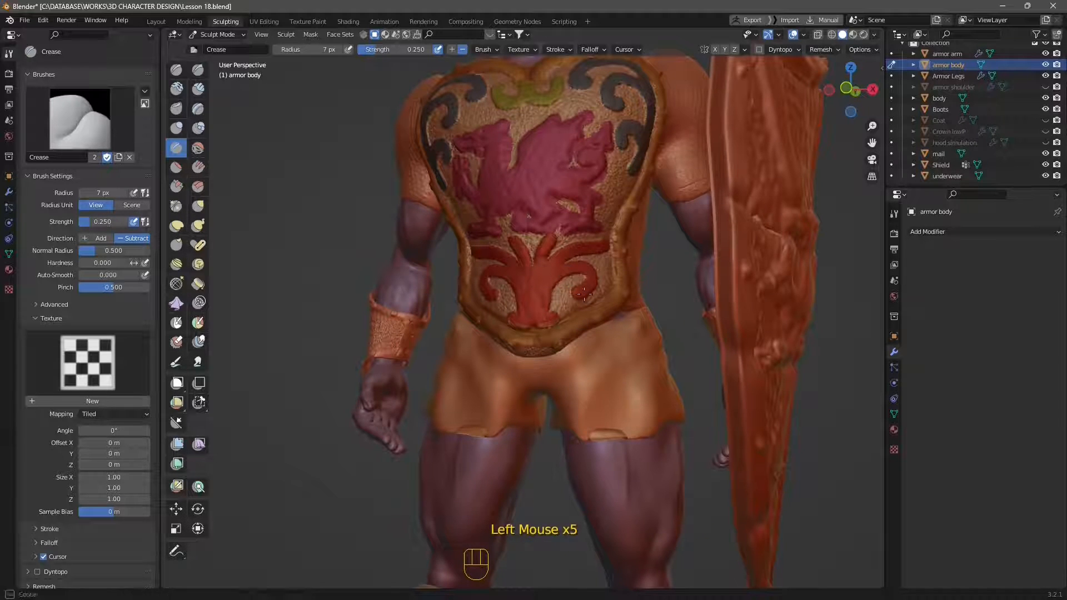
Switch the armor body from Sculpt Mode to Object Mode and deselect it.
scroll(556, 278, "down", 2)
middle_click_drag(560, 281, 604, 374)
scroll(584, 311, "up", 2)
middle_click_drag(604, 375, 602, 362)
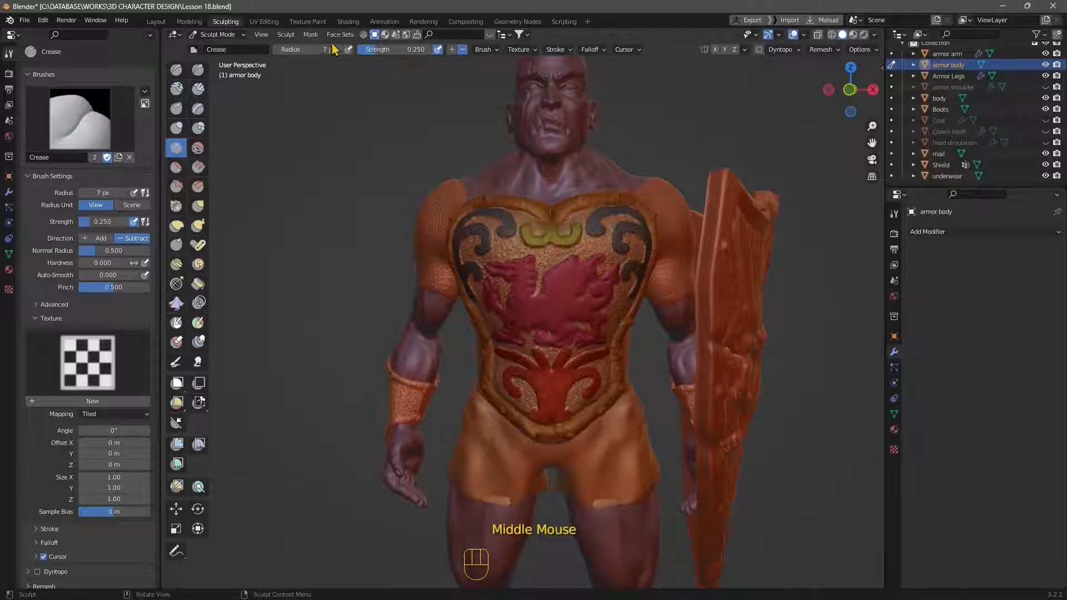
left_click(222, 35)
left_click(219, 44)
left_click(485, 259)
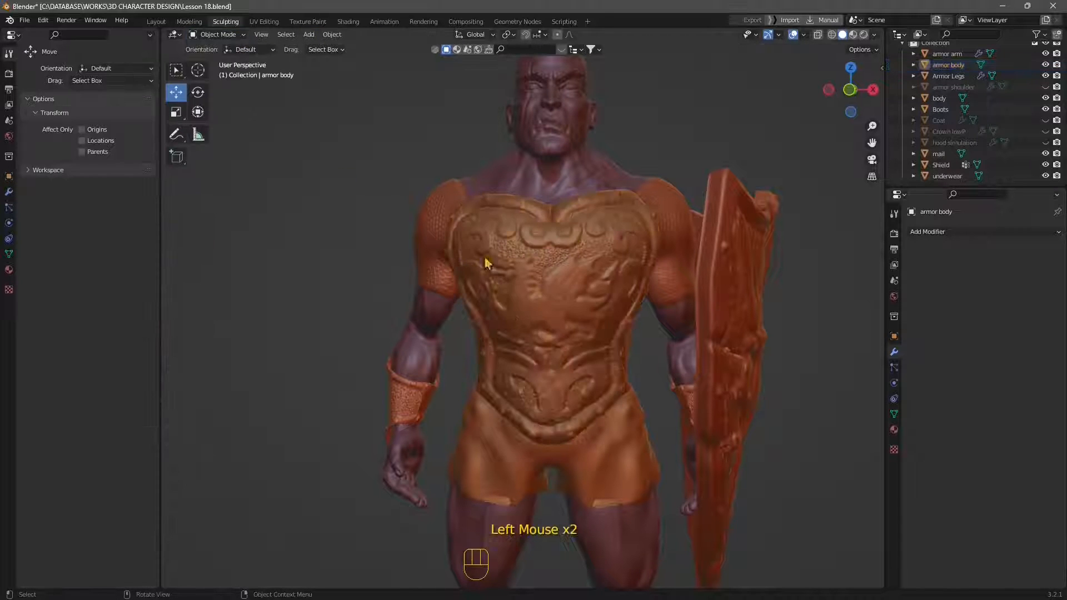
left_click(414, 311)
middle_click_drag(414, 312, 591, 268)
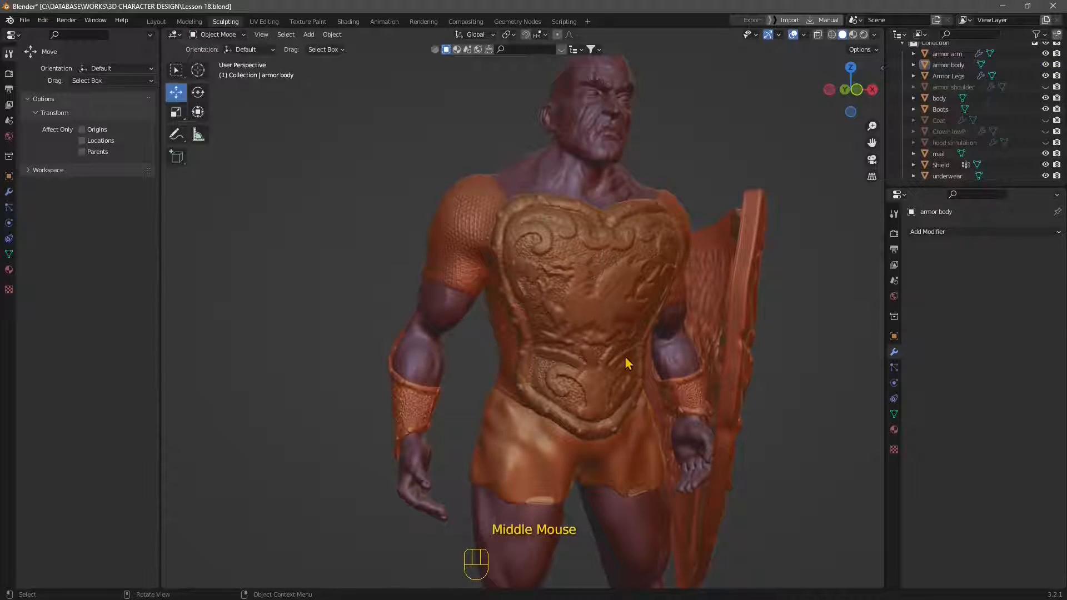
mouse_move(627, 363)
middle_mouse_down()
mouse_move(645, 369)
mouse_move(595, 368)
mouse_move(579, 400)
middle_mouse_up()
scroll(614, 380, "down", 1)
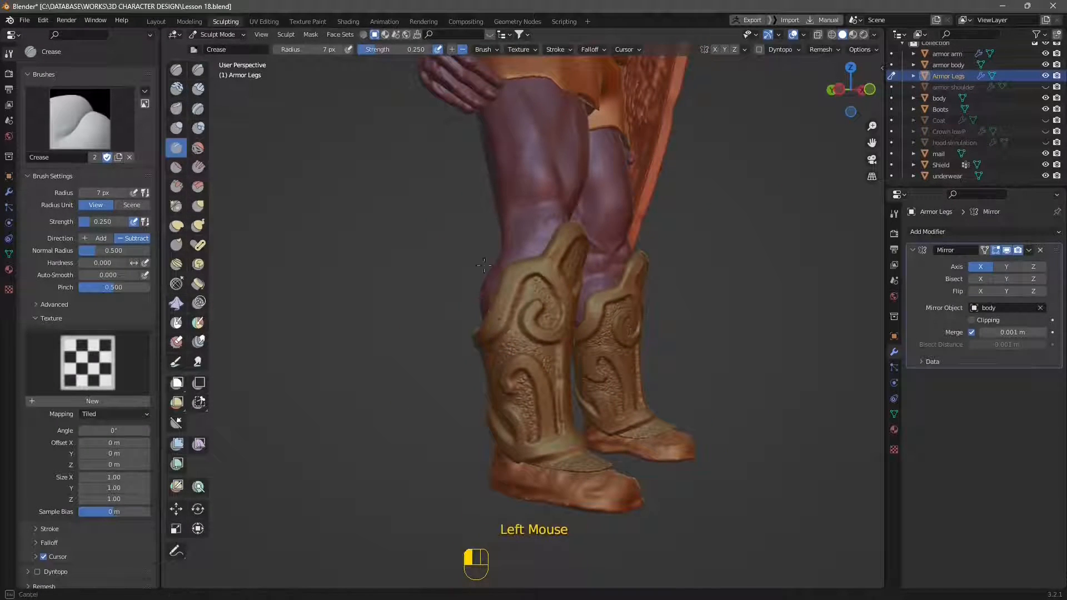
Crease wear nicks into the outer edge, swirl and front border of the right leg's greave.
left_click(494, 284)
mouse_move(494, 284)
left_mouse_down()
mouse_move(499, 325)
mouse_move(529, 356)
left_mouse_up()
left_click_drag(535, 356, 551, 360)
left_click_drag(557, 364, 562, 400)
left_click_drag(561, 401, 562, 425)
middle_click_drag(562, 427, 497, 430)
left_click_drag(498, 431, 501, 437)
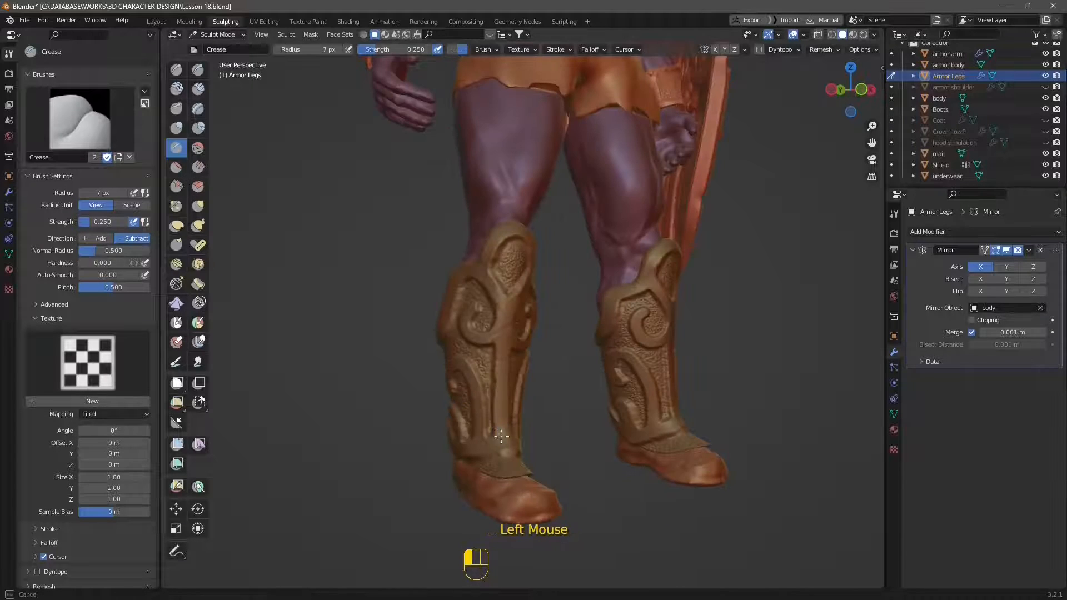
Crease small nicks into the front ridge, side swirls and knee plate rim of the right greave.
mouse_move(502, 436)
middle_mouse_down()
mouse_move(506, 424)
mouse_move(486, 436)
middle_mouse_up()
left_click_drag(499, 360, 497, 371)
left_click_drag(467, 301, 472, 306)
middle_click_drag(472, 306, 453, 306)
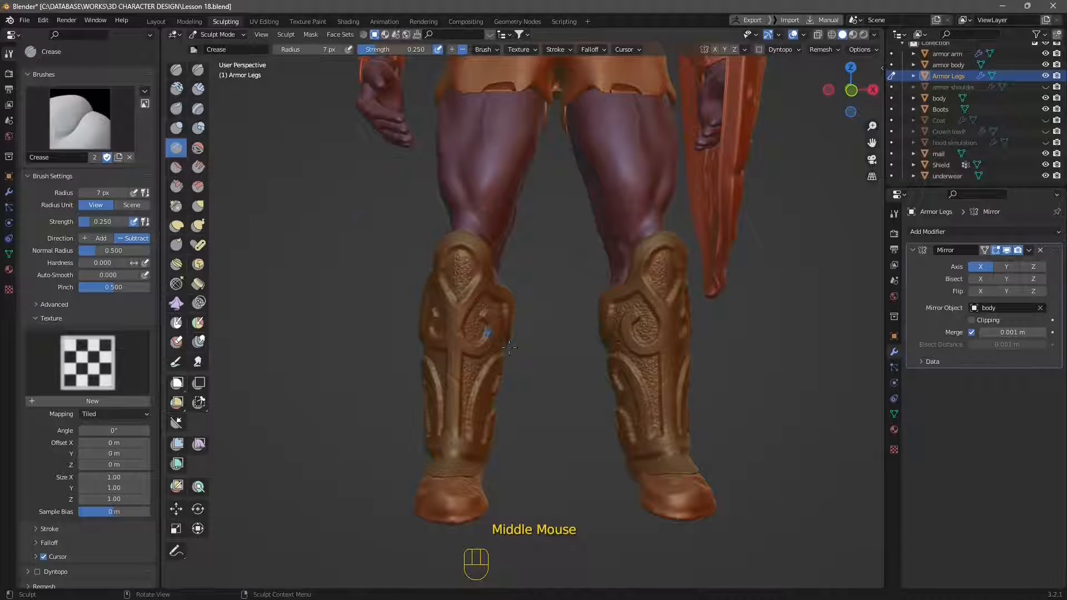
left_click_drag(493, 303, 488, 312)
left_click_drag(476, 336, 470, 343)
middle_click_drag(469, 343, 428, 342)
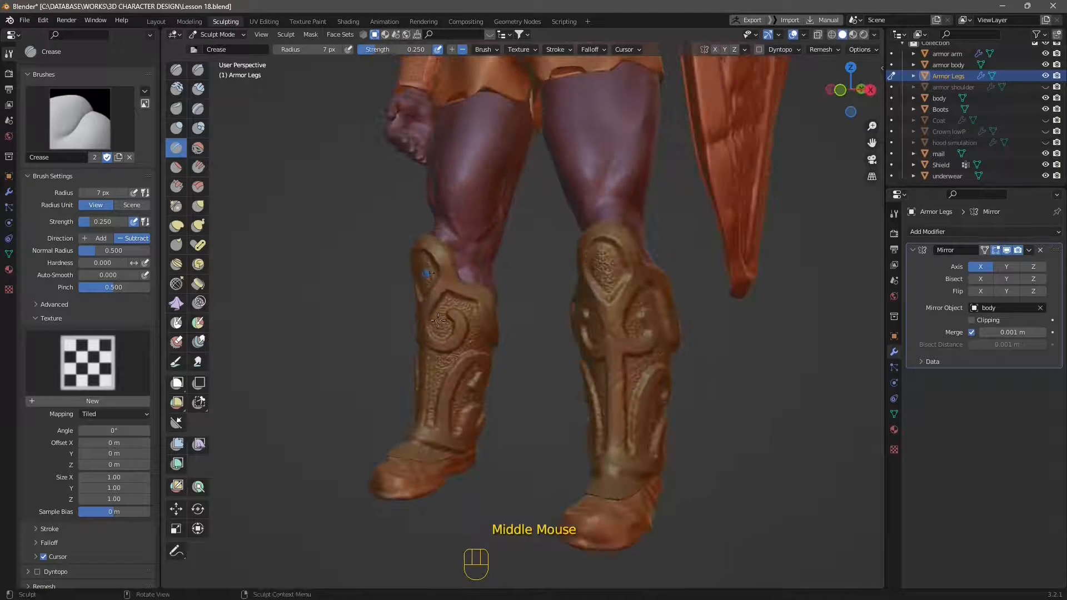
mouse_move(426, 273)
left_mouse_down()
mouse_move(429, 284)
mouse_move(448, 251)
left_mouse_up()
left_click_drag(428, 261, 426, 268)
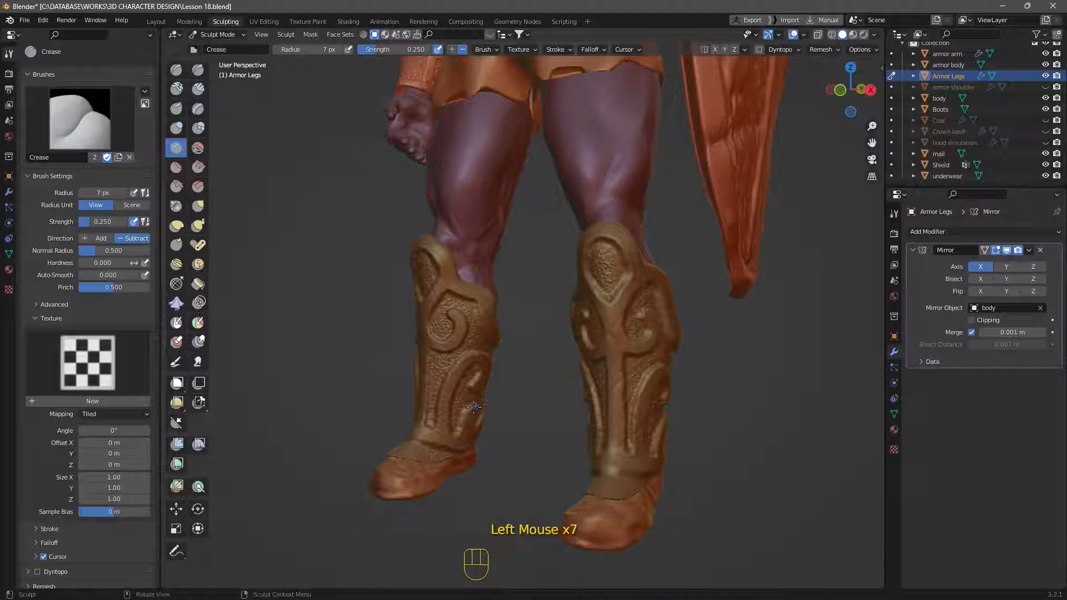
Crease short nicks into the lower scroll ornament on the inner side of the right greave.
middle_click_drag(473, 407, 487, 405)
left_click_drag(483, 377, 458, 427)
middle_click_drag(451, 415, 459, 410)
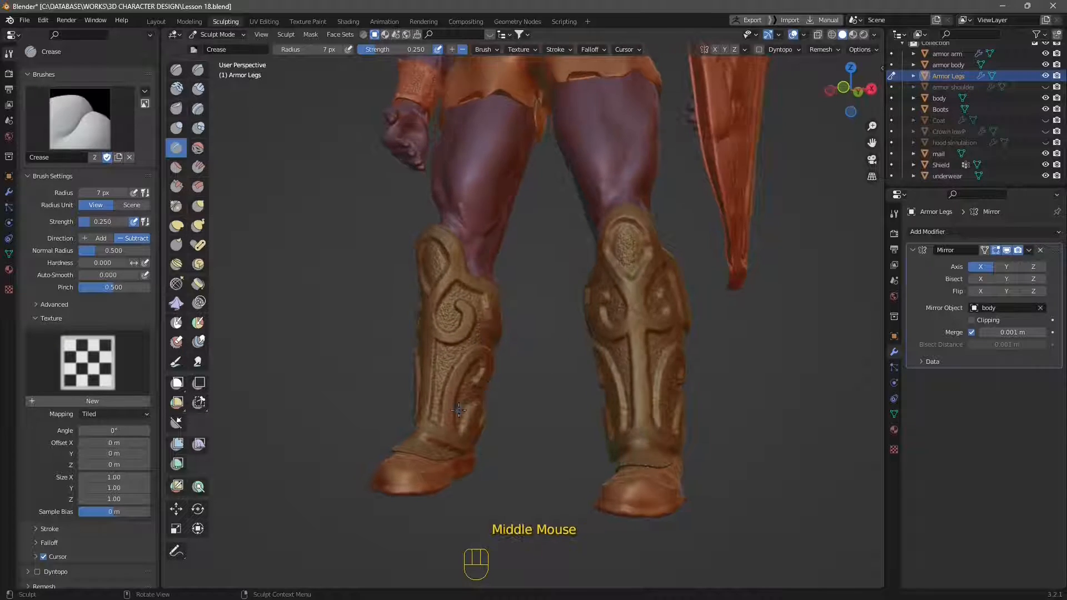
left_click_drag(465, 406, 442, 425)
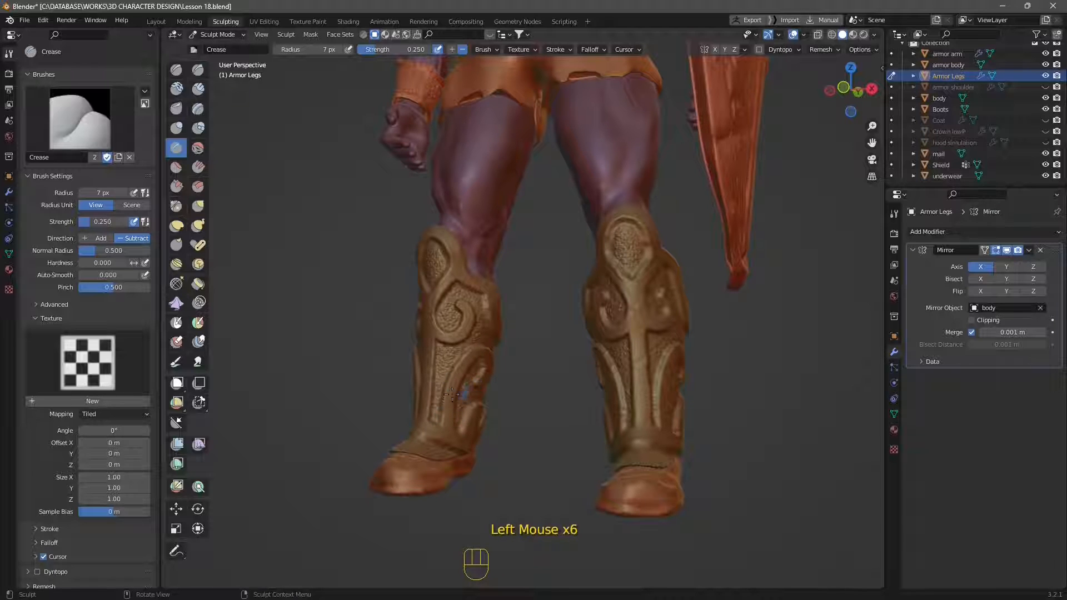
middle_click_drag(452, 395, 469, 424)
left_click_drag(475, 410, 462, 374)
Crease additional nicks along the knee plate's edge and the upper swirl below it on the right greave.
middle_click_drag(485, 294, 487, 255)
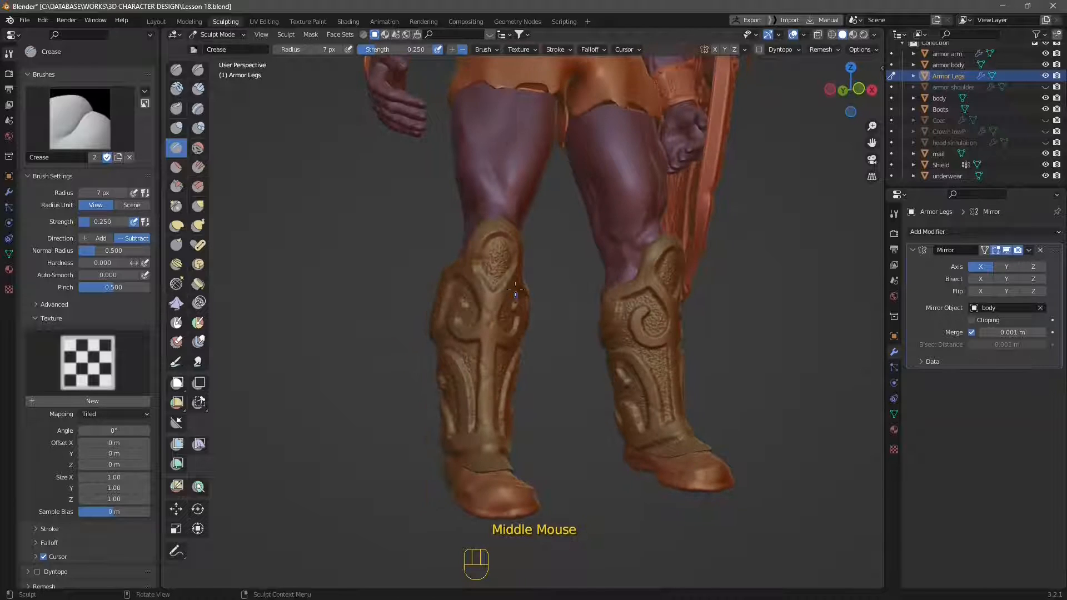
left_click_drag(488, 255, 482, 243)
middle_click_drag(481, 243, 519, 247)
left_click_drag(519, 247, 522, 260)
left_click_drag(525, 265, 529, 277)
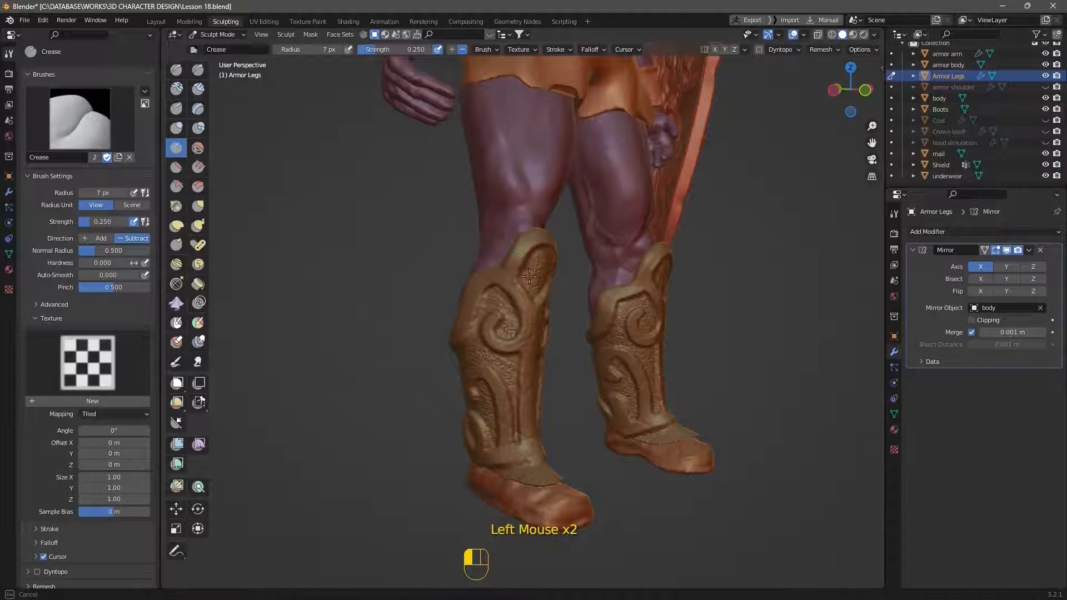
middle_click_drag(515, 286, 490, 253)
left_click_drag(500, 327, 512, 323)
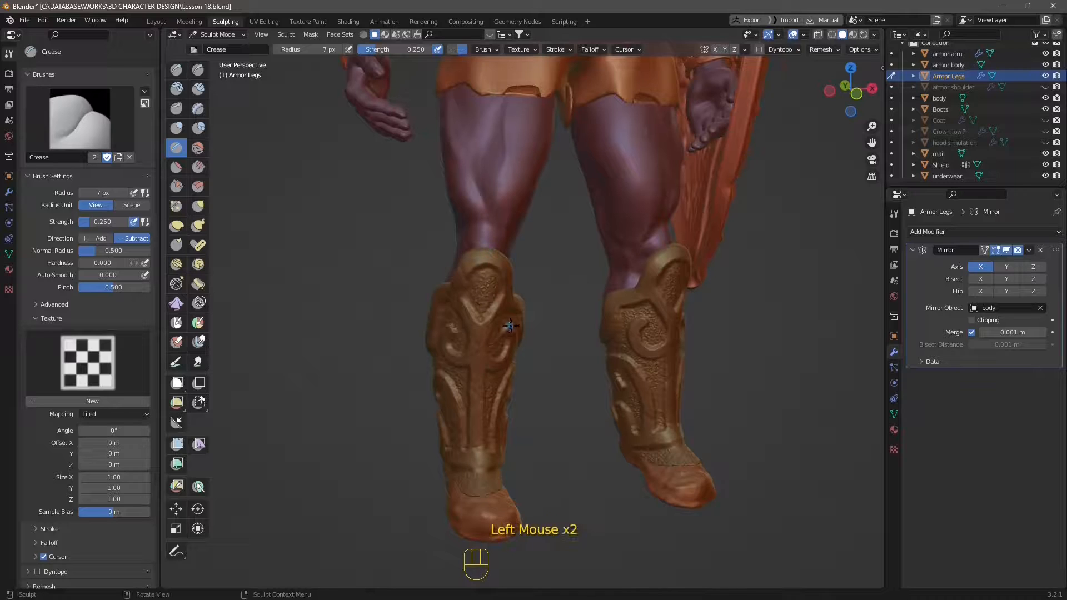
Crease fine nicks into the knee plate's top rim, inner swirl and central ridge of the right greave.
middle_click_drag(512, 322, 456, 264)
left_click_drag(456, 264, 455, 268)
left_click_drag(455, 261, 453, 255)
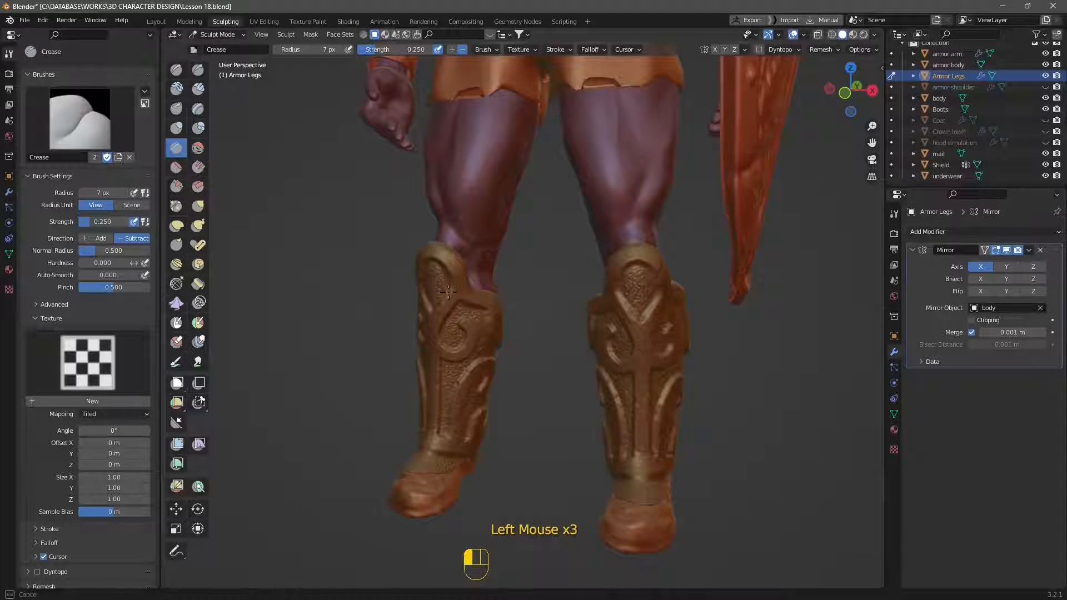
middle_click_drag(473, 310, 452, 293)
left_click_drag(452, 293, 453, 296)
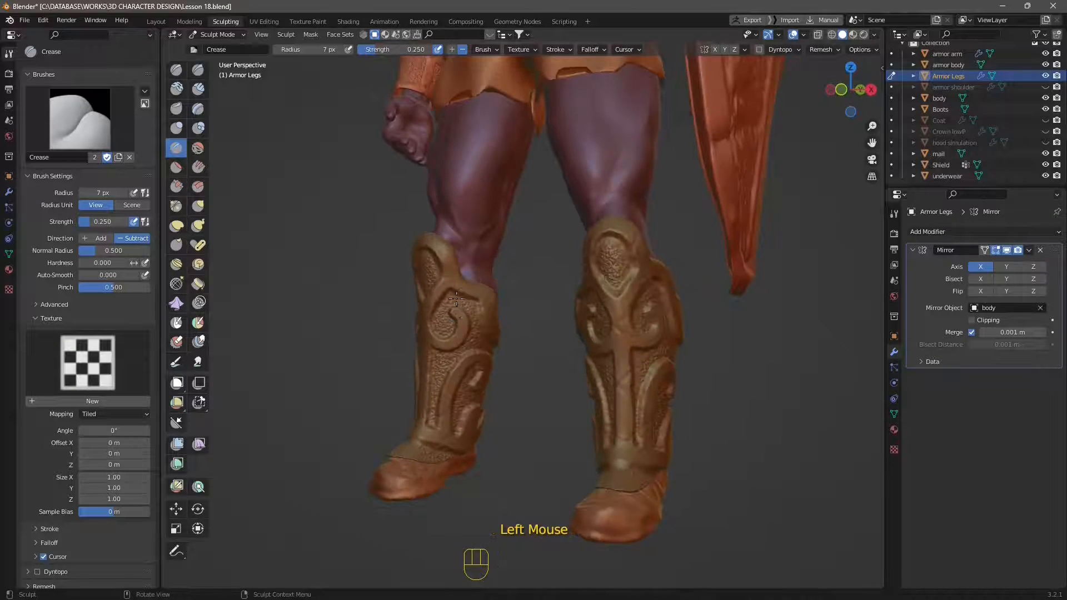
left_click_drag(443, 367, 441, 362)
Crease nicks across the right greave's inner shin scroll and down toward the ankle.
middle_click_drag(478, 396, 480, 331)
left_click(470, 353)
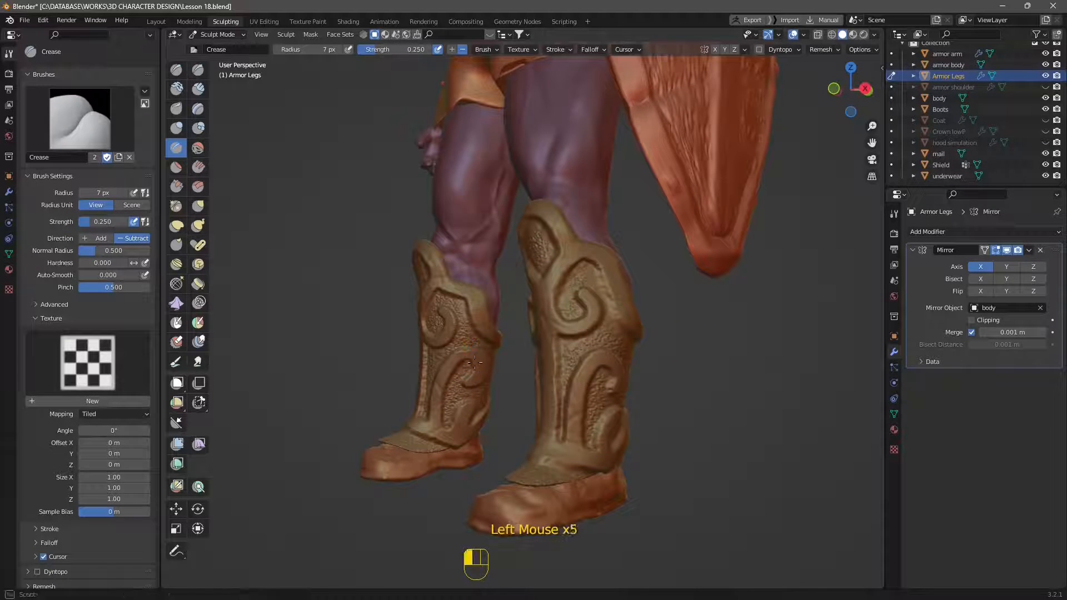
left_click(492, 389)
middle_click_drag(485, 408, 472, 409)
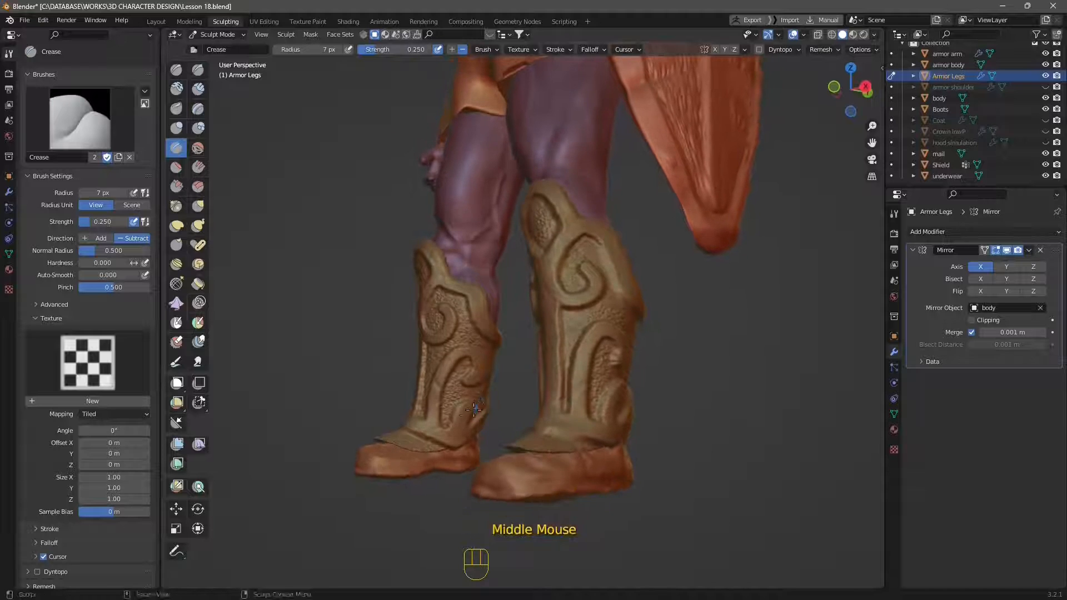
left_click(459, 417)
Crease nicks along the ankle border and lower scroll on the outer side of the right greave.
mouse_move(441, 443)
middle_mouse_down()
mouse_move(468, 430)
mouse_move(490, 457)
mouse_move(535, 439)
middle_mouse_up()
left_click(511, 453)
left_click(492, 480)
left_click(491, 481)
left_click_drag(535, 438, 479, 453)
mouse_move(494, 449)
left_mouse_down()
mouse_move(480, 454)
mouse_move(477, 418)
left_mouse_up()
middle_click_drag(510, 436, 530, 443)
left_click_drag(530, 443, 494, 423)
left_click_drag(494, 423, 537, 444)
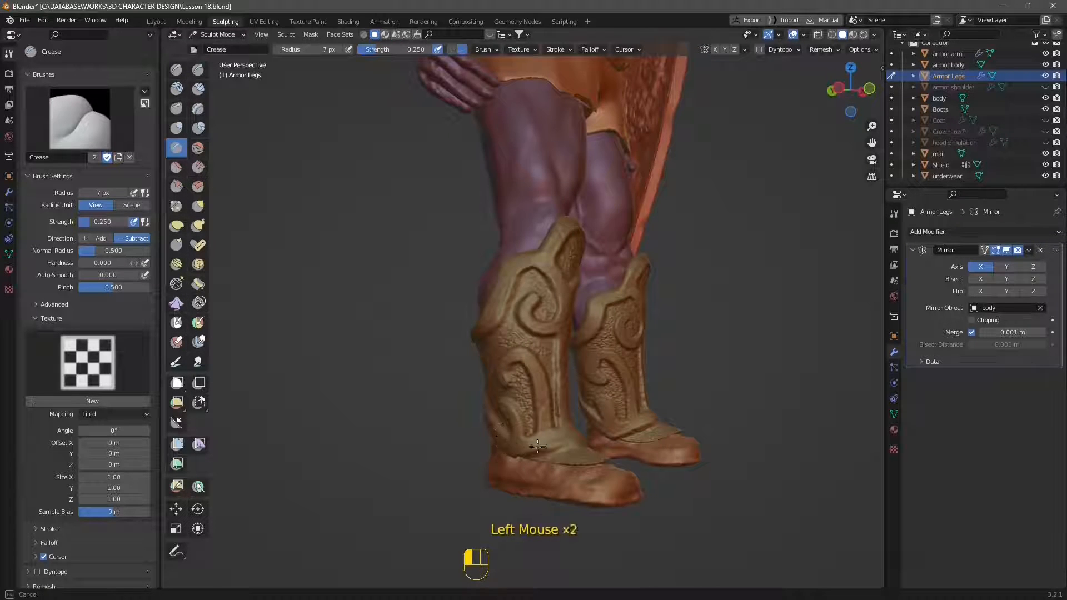
Crease nicks up the outer side and rear edge of the right greave toward its top rim.
middle_click_drag(538, 445, 578, 428)
mouse_move(578, 428)
left_mouse_down()
mouse_move(564, 413)
mouse_move(550, 431)
left_mouse_up()
left_click_drag(550, 430, 532, 404)
middle_click_drag(556, 389, 568, 369)
left_click_drag(595, 324, 557, 367)
middle_click_drag(557, 367, 588, 333)
left_click_drag(587, 333, 592, 356)
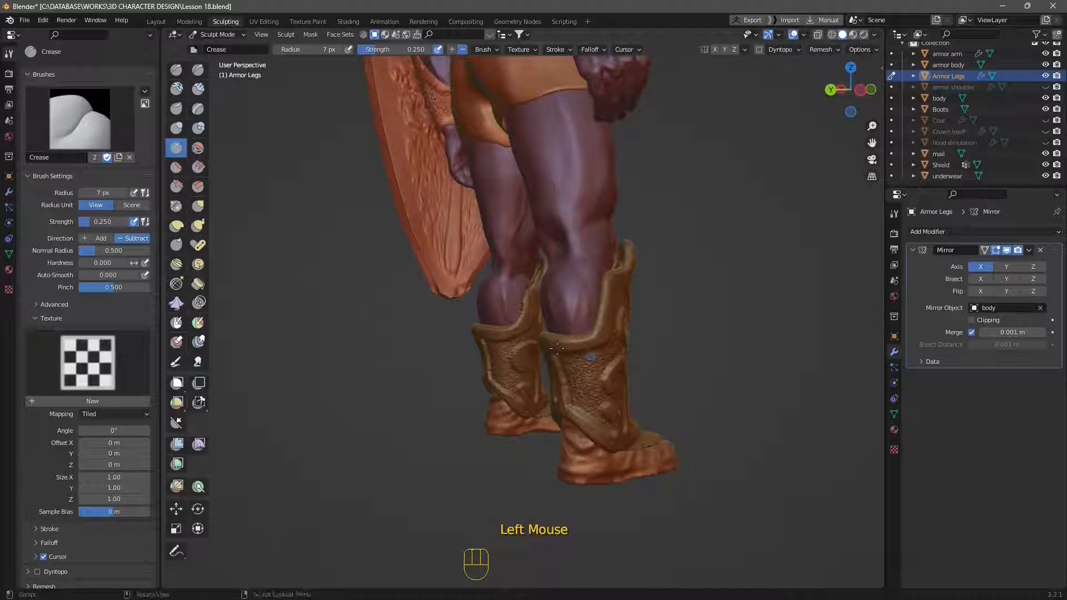
Crease small nicks along the top rim at the back of the right greave.
middle_click_drag(591, 356, 595, 345)
mouse_move(594, 344)
left_mouse_down()
mouse_move(559, 337)
mouse_move(572, 337)
left_mouse_up()
middle_click_drag(589, 325, 595, 322)
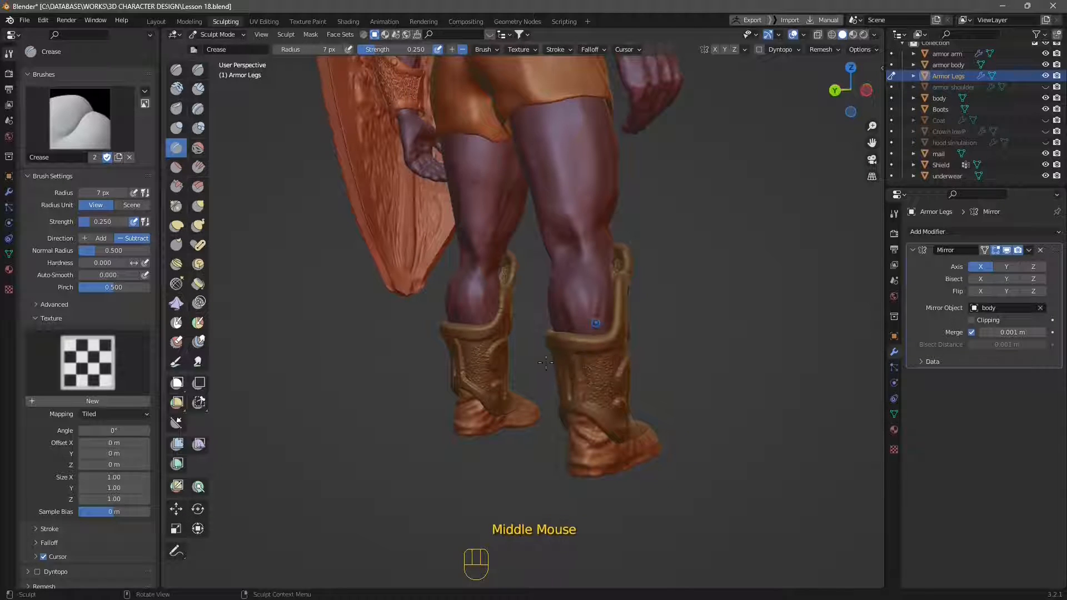
left_click_drag(595, 322, 589, 328)
middle_click_drag(498, 334, 580, 328)
mouse_move(575, 331)
left_mouse_down()
mouse_move(531, 313)
mouse_move(542, 326)
left_mouse_up()
left_click_drag(542, 327, 542, 334)
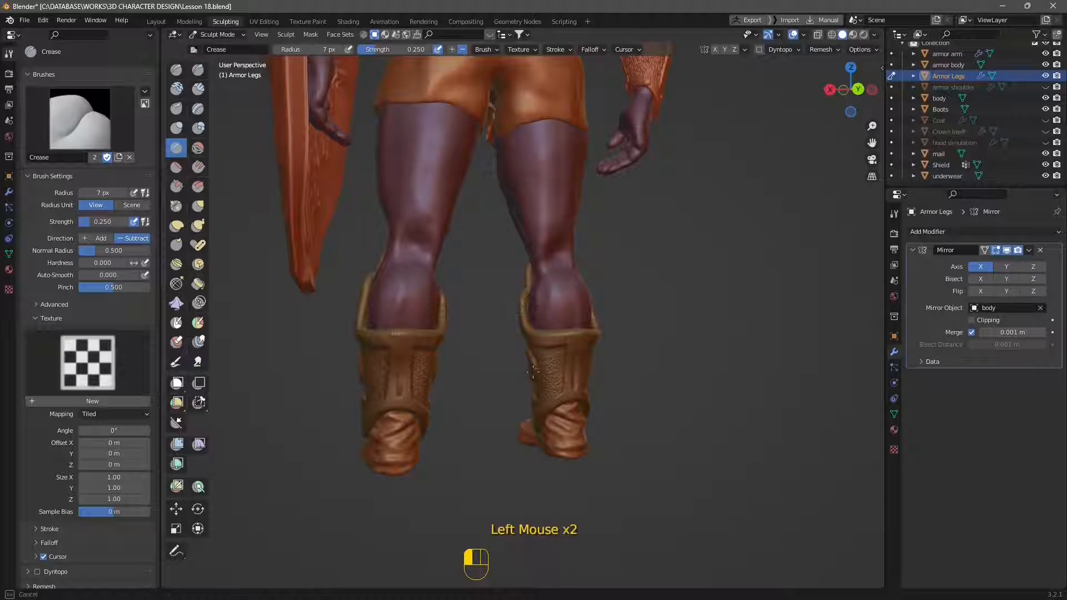
Crease short repeated nicks into the inner rear section of the right greave's top rim.
middle_click_drag(547, 371, 589, 376)
left_click_drag(542, 329, 522, 329)
left_click_drag(525, 329, 507, 323)
left_click_drag(511, 327, 505, 318)
left_click_drag(504, 319, 509, 327)
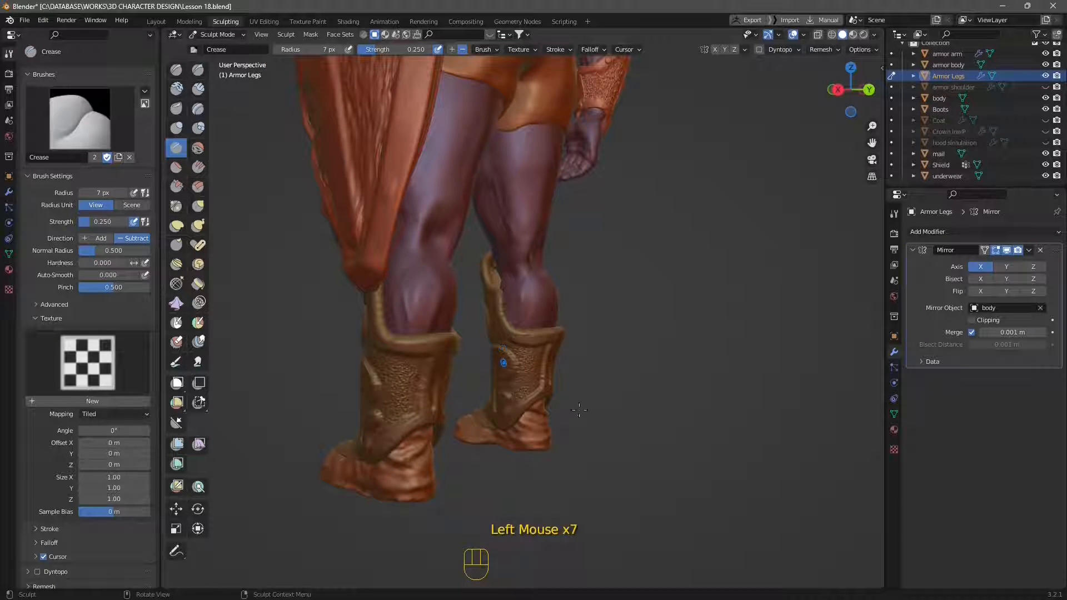
Smooth the raised scroll ornament on the inner rear side of the right greave.
scroll(520, 390, "up", 3)
middle_click_drag(507, 441, 512, 354, "shift")
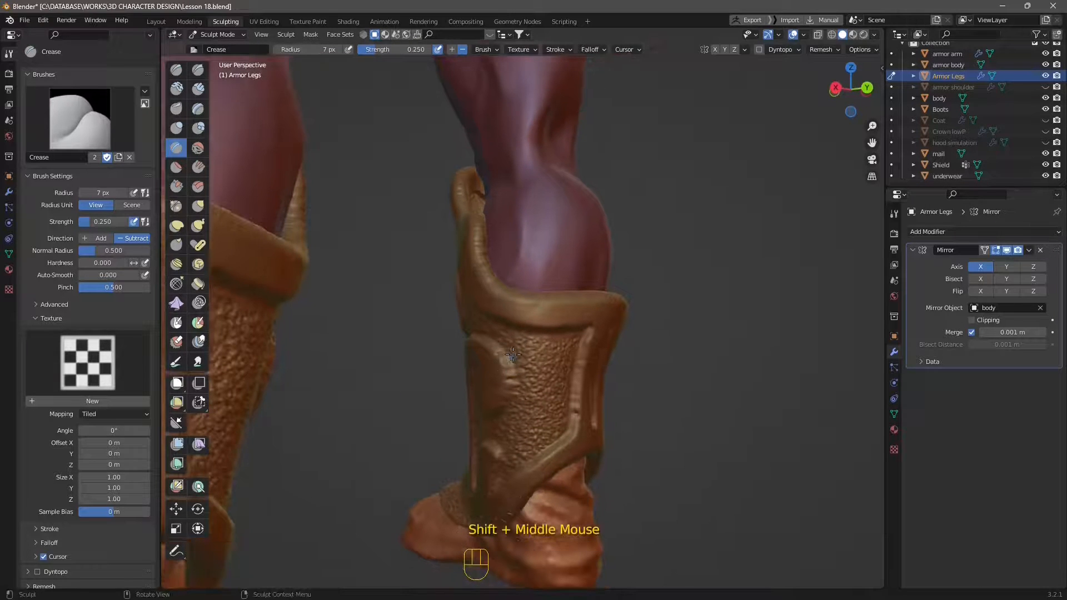
left_click(198, 148)
mouse_move(503, 366)
left_mouse_down("shift")
mouse_move(511, 391)
mouse_move(502, 359)
left_mouse_up("shift")
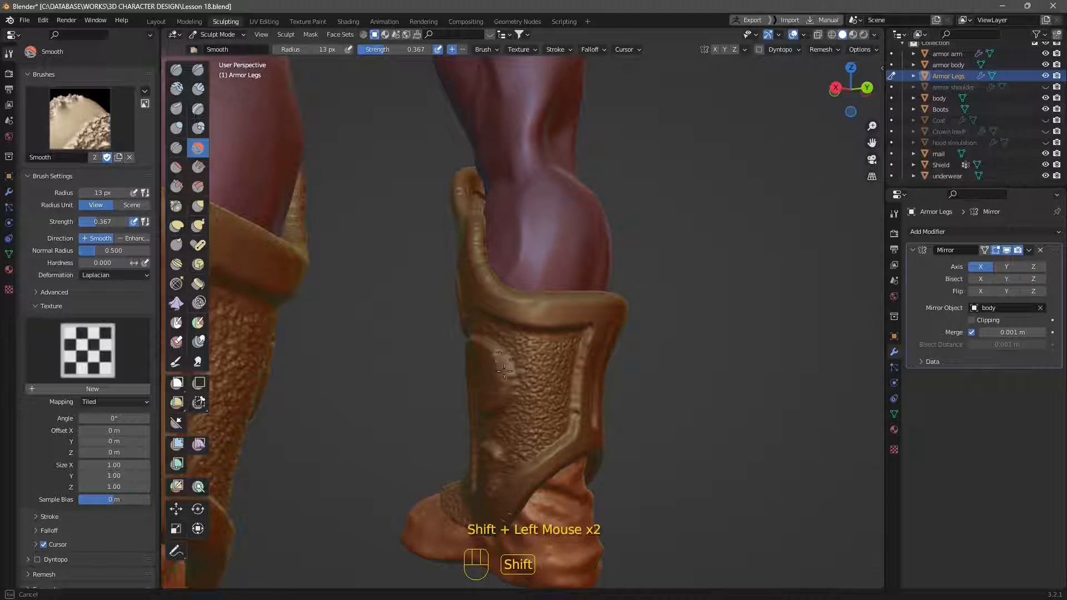
middle_click_drag(508, 464, 470, 485)
left_click_drag(470, 485, 471, 483, "shift")
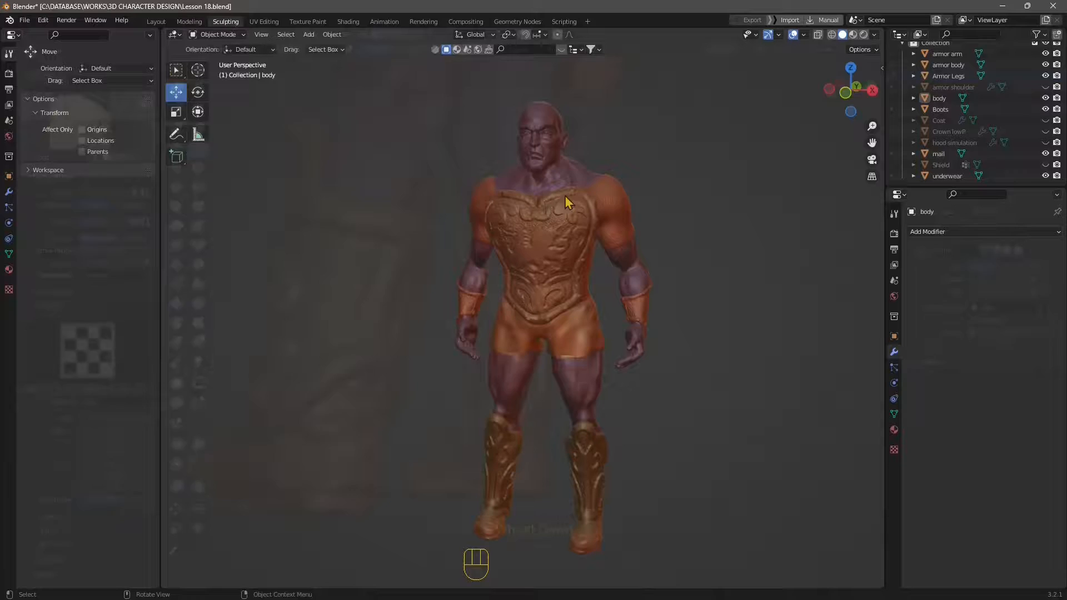
Select the character's body, switch it to Vertex Paint mode and dab the Draw brush on the face.
left_click(552, 139)
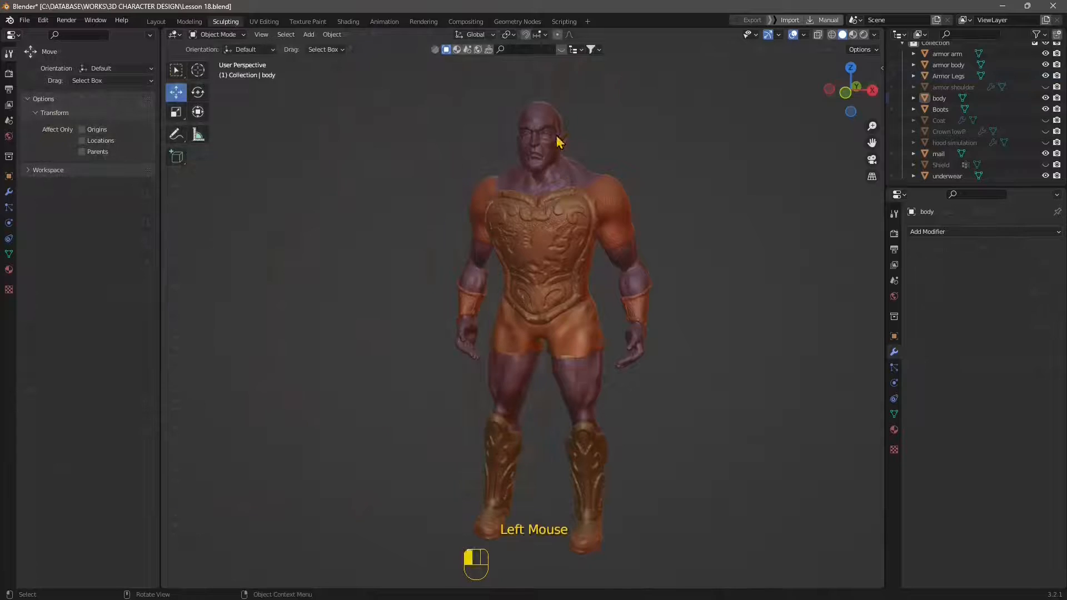
scroll(553, 153, "up", 2)
middle_click_drag(553, 153, 553, 261, "shift")
scroll(550, 245, "up", 2)
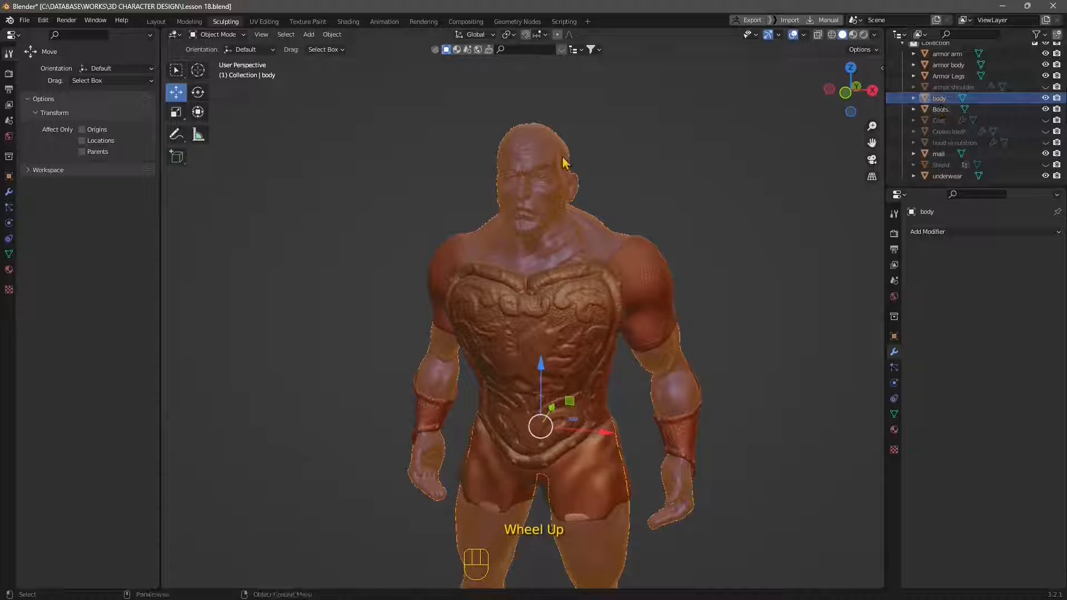
left_click(213, 35)
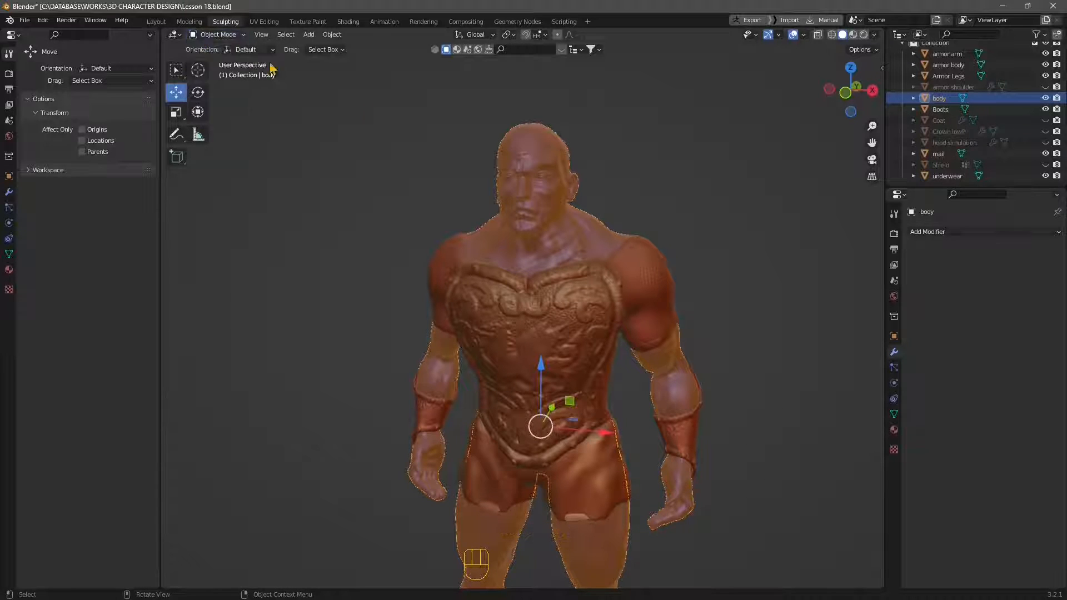
left_click(199, 37)
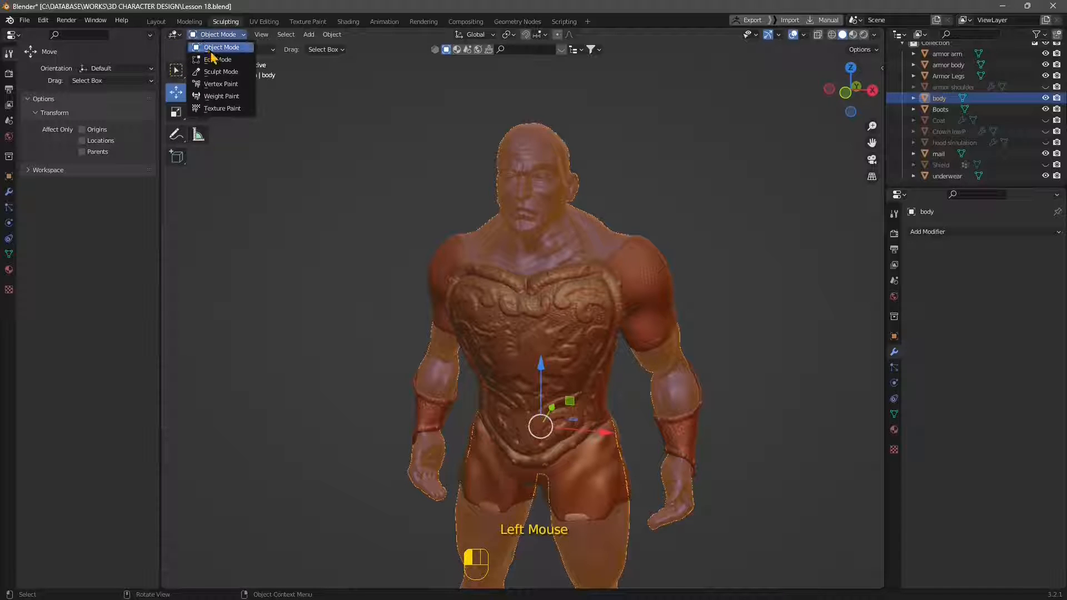
left_click(221, 84)
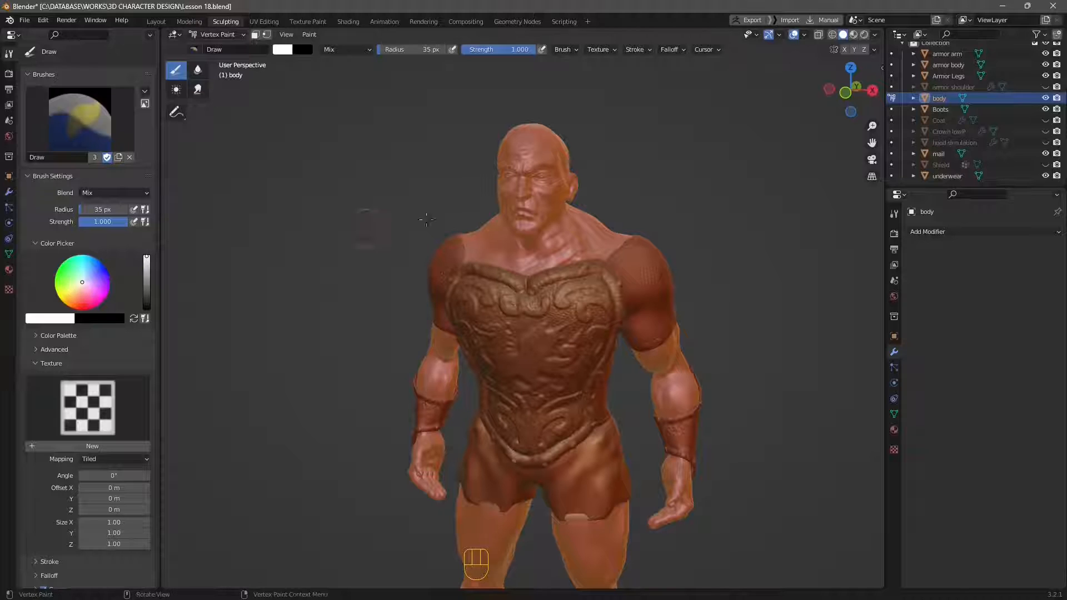
left_click(538, 201)
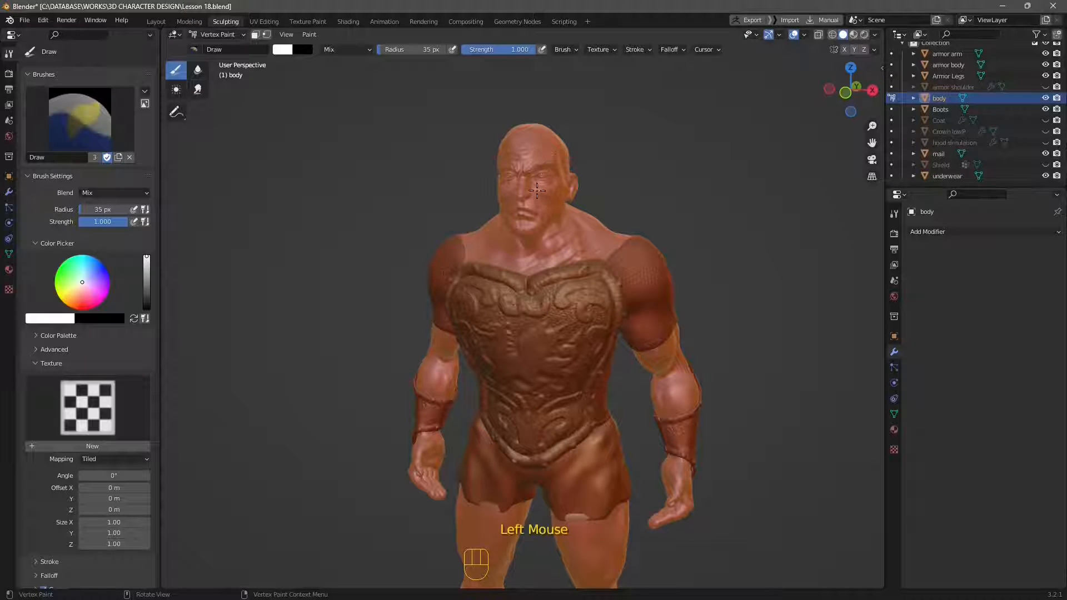
left_click(549, 173)
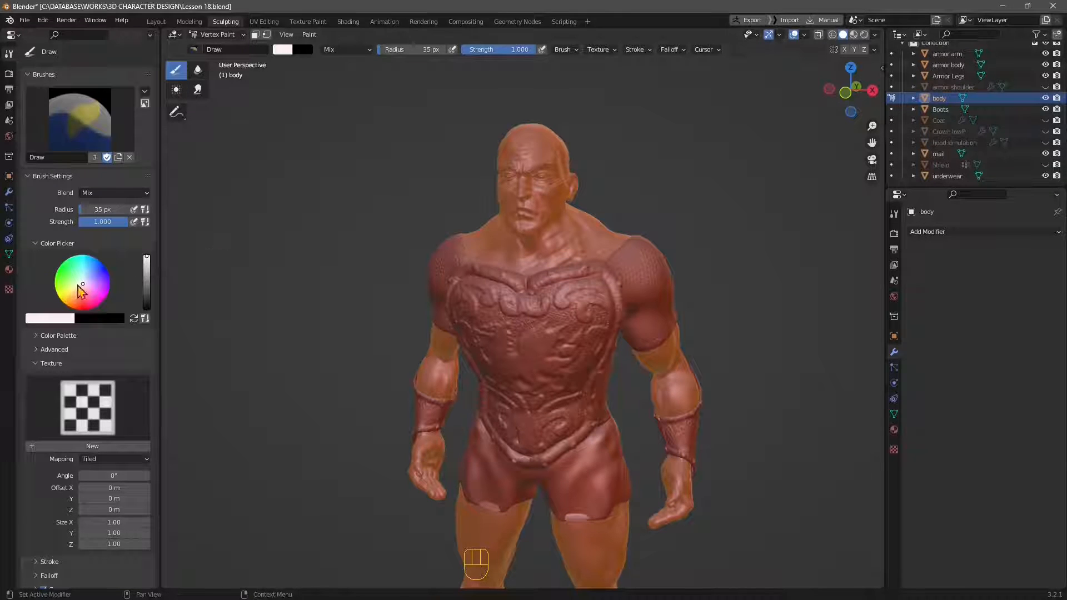
Try neutral gray MatCaps in place of the red one for the viewport shading.
left_click(875, 36)
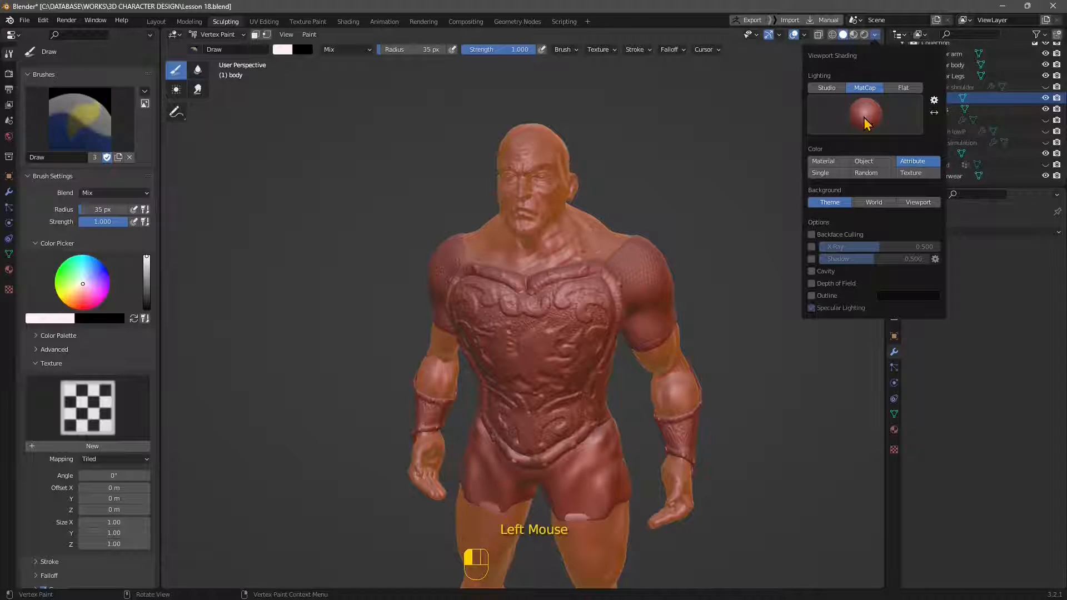
left_click(864, 117)
left_click(737, 152)
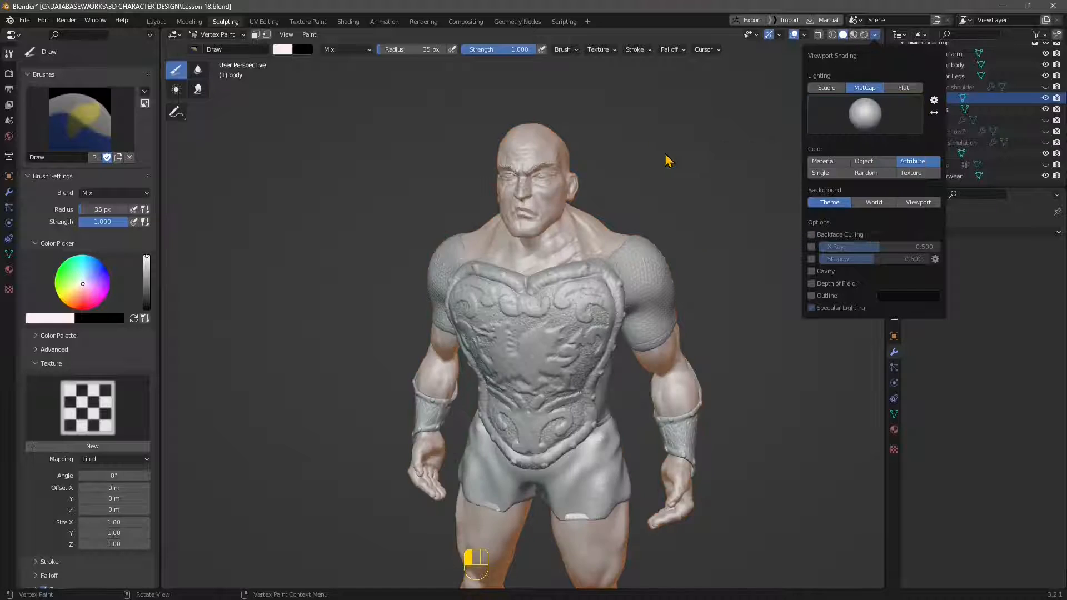
left_click(887, 117)
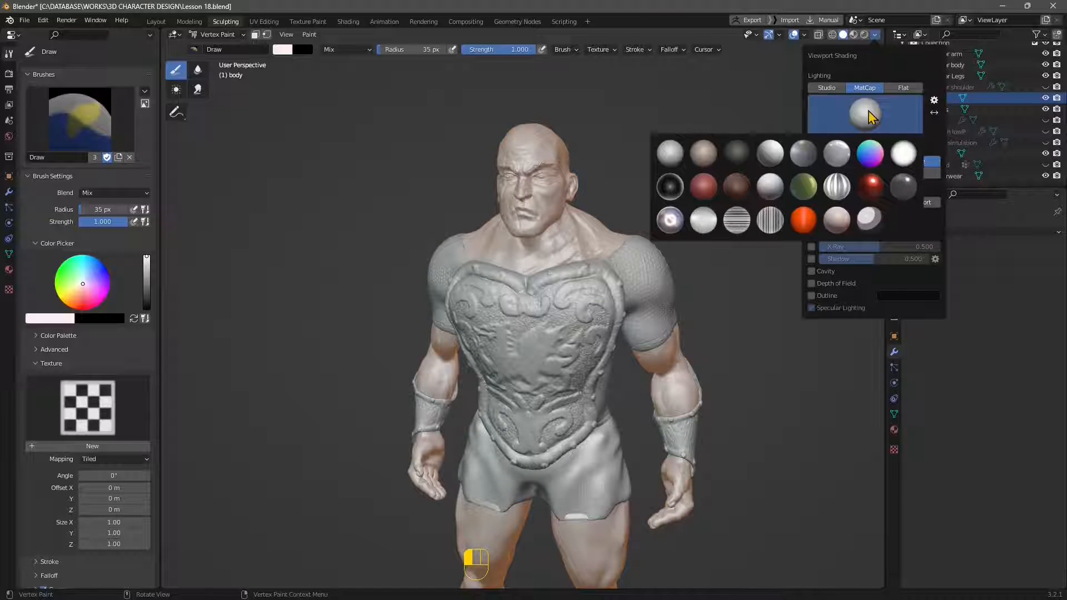
left_click(779, 155)
Switch the viewport lighting to Studio and choose a brighter studio light for painting the head.
left_click(826, 88)
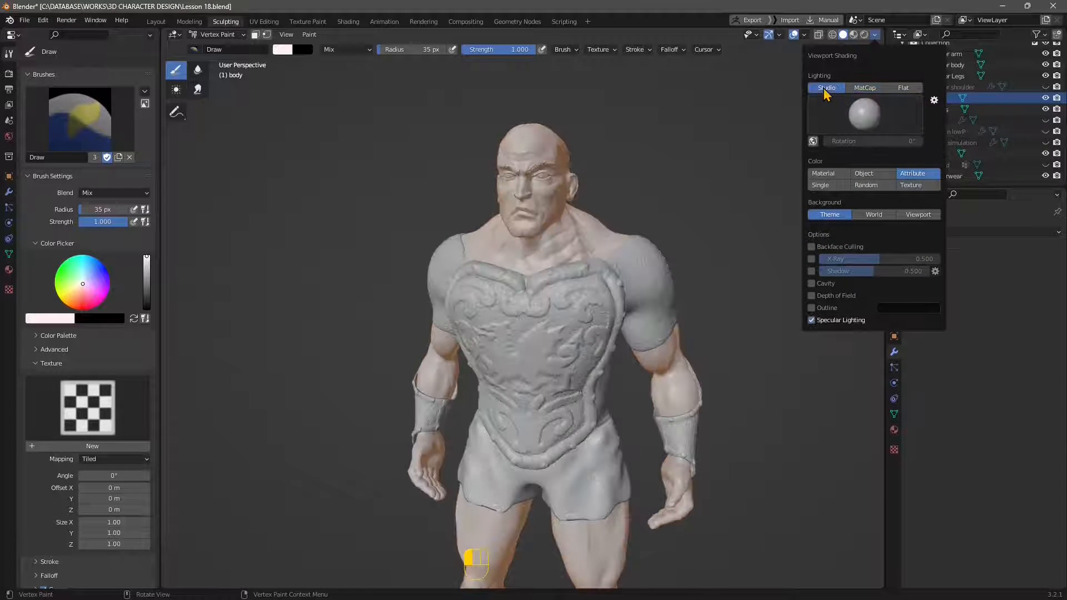
left_click(833, 125)
left_click(812, 153)
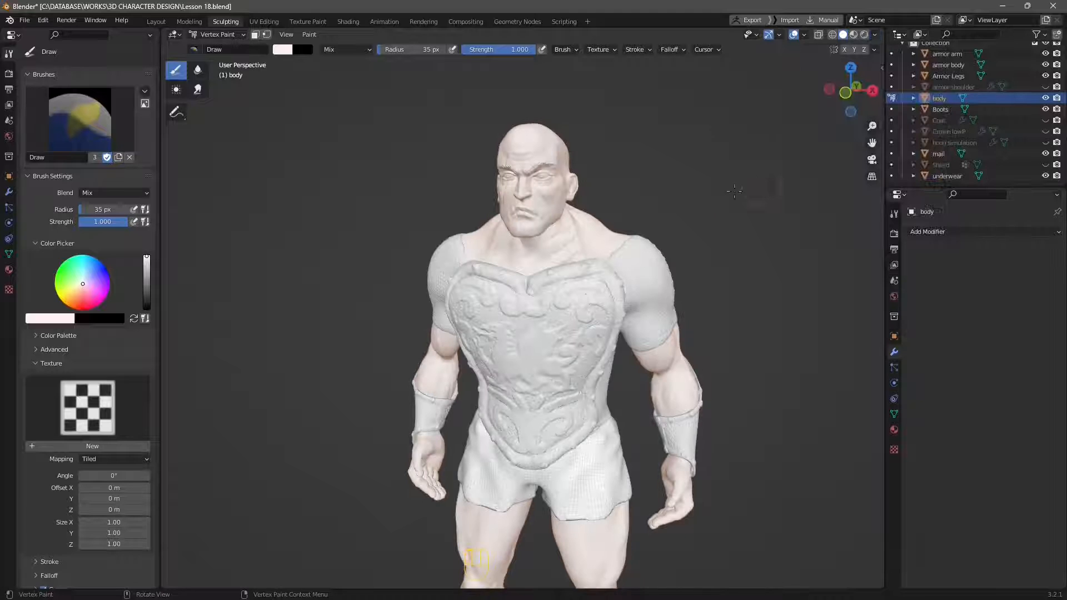
mouse_move(613, 235)
middle_mouse_down()
mouse_move(612, 295)
mouse_move(572, 303)
middle_mouse_up()
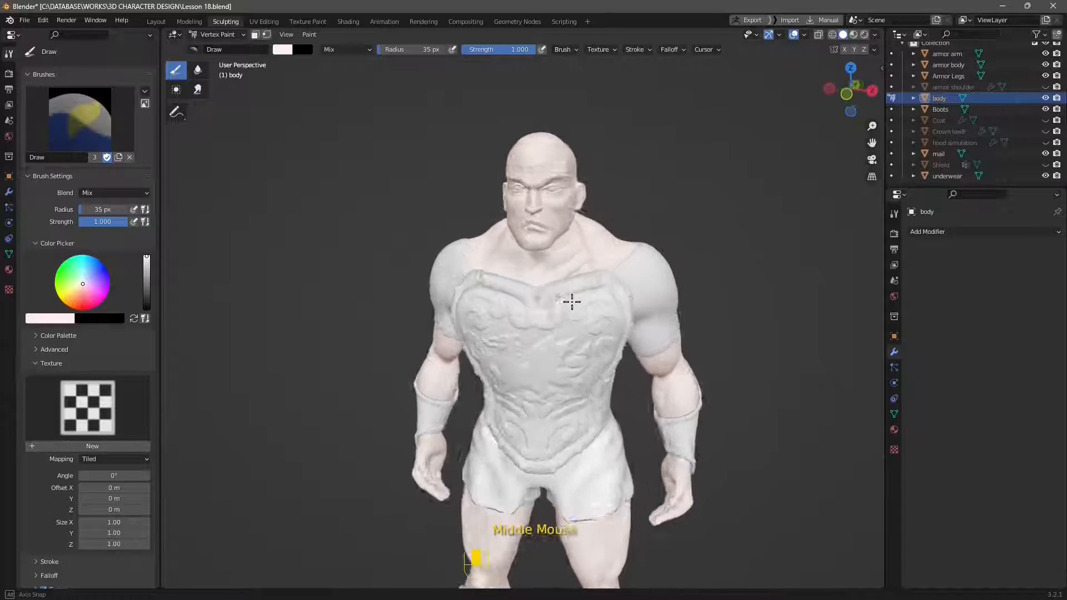
scroll(536, 219, "up", 3)
middle_click_drag(536, 219, 572, 280, "shift")
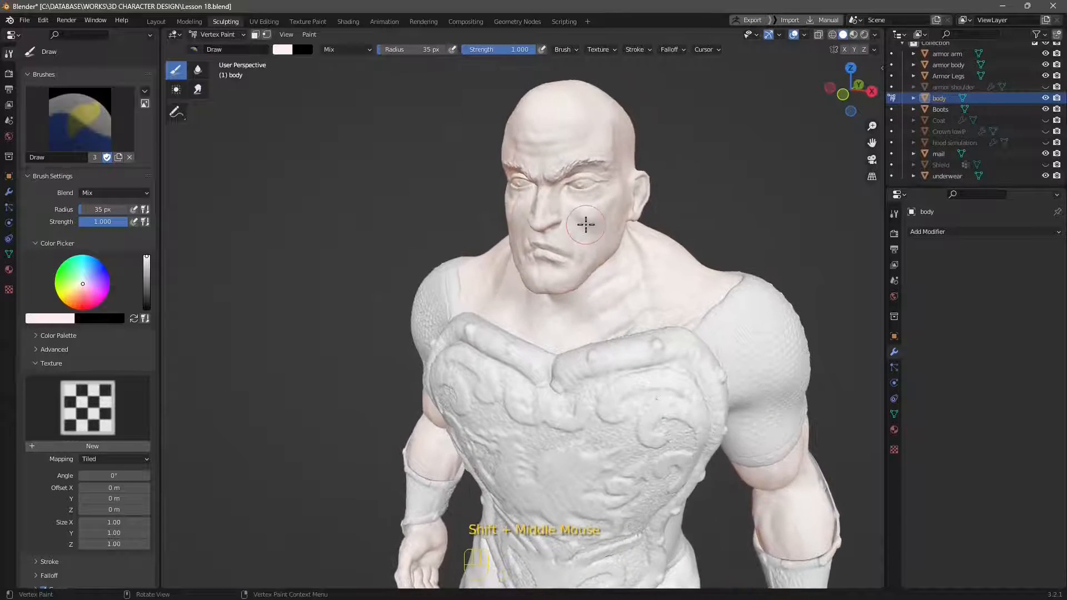
Try fully saturated red, orange and pink hues as the Draw brush color.
left_click(83, 309)
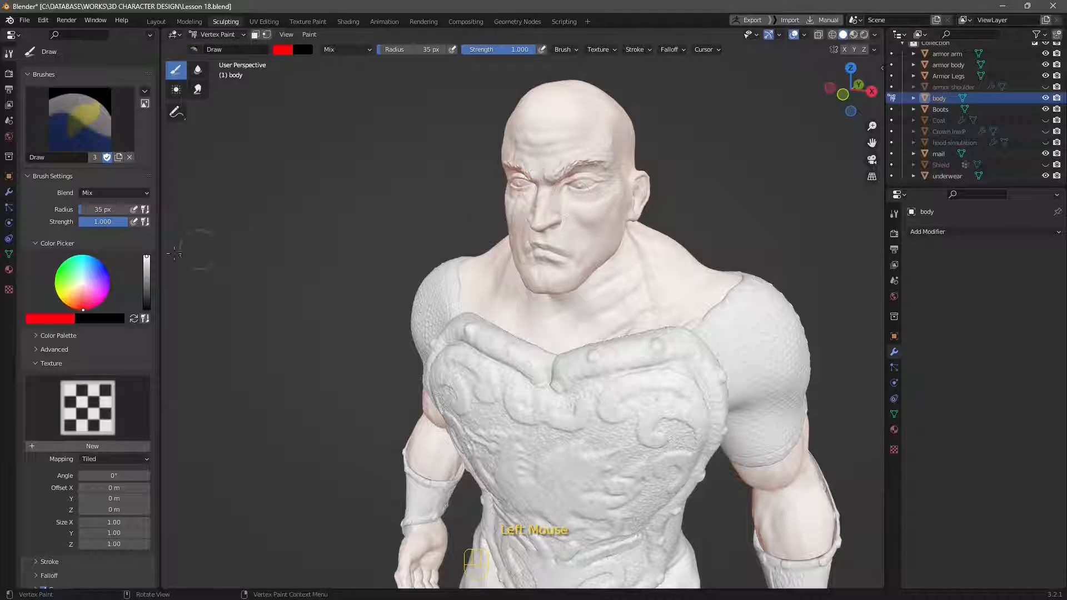
left_click(68, 306)
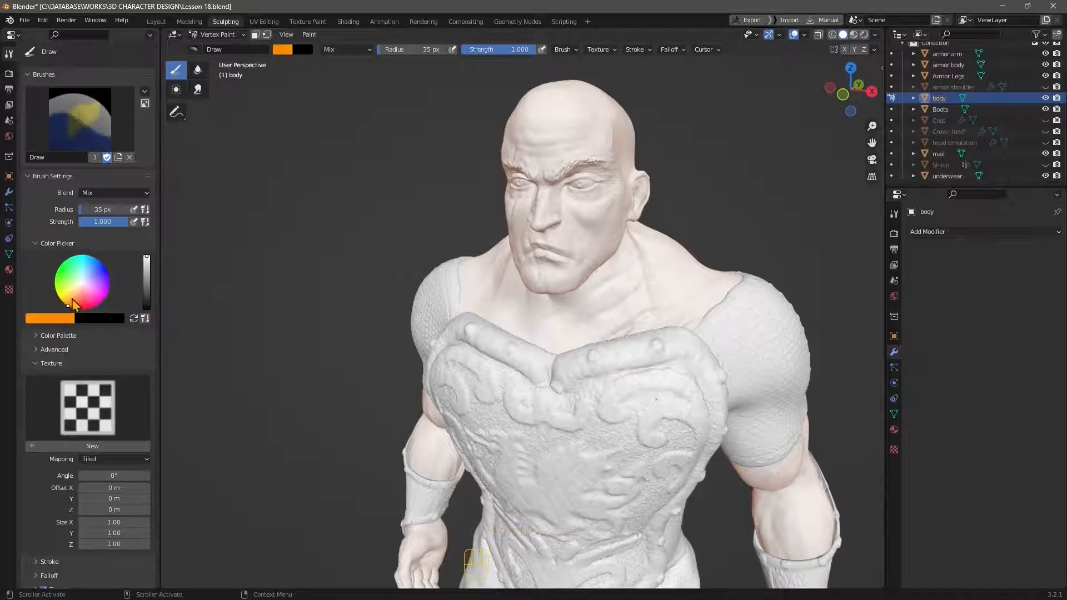
left_click(103, 300)
left_click(84, 309)
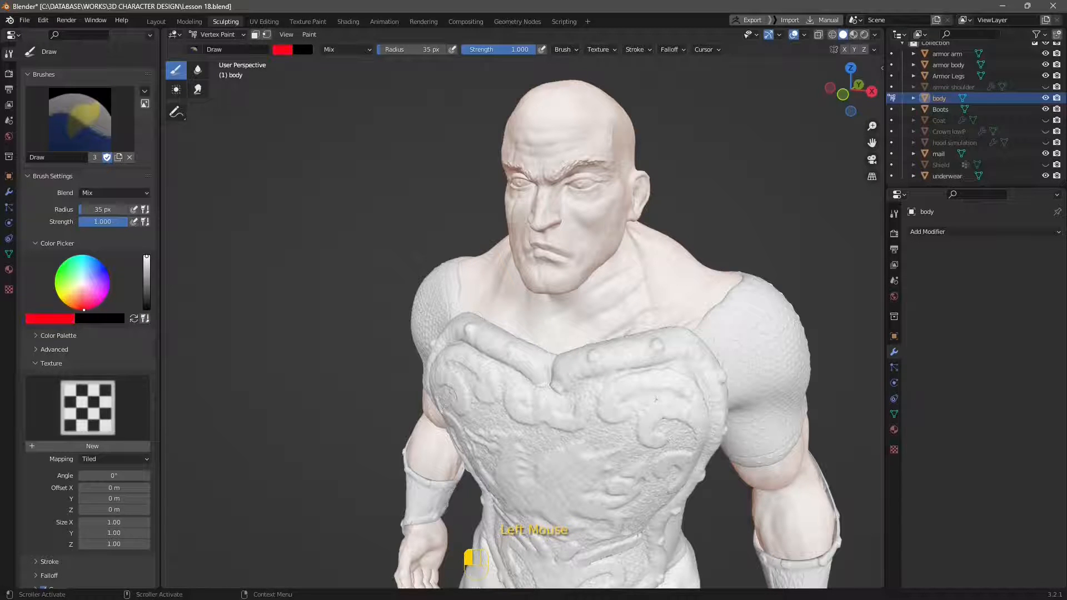
left_click(147, 266)
left_click_drag(146, 267, 147, 257)
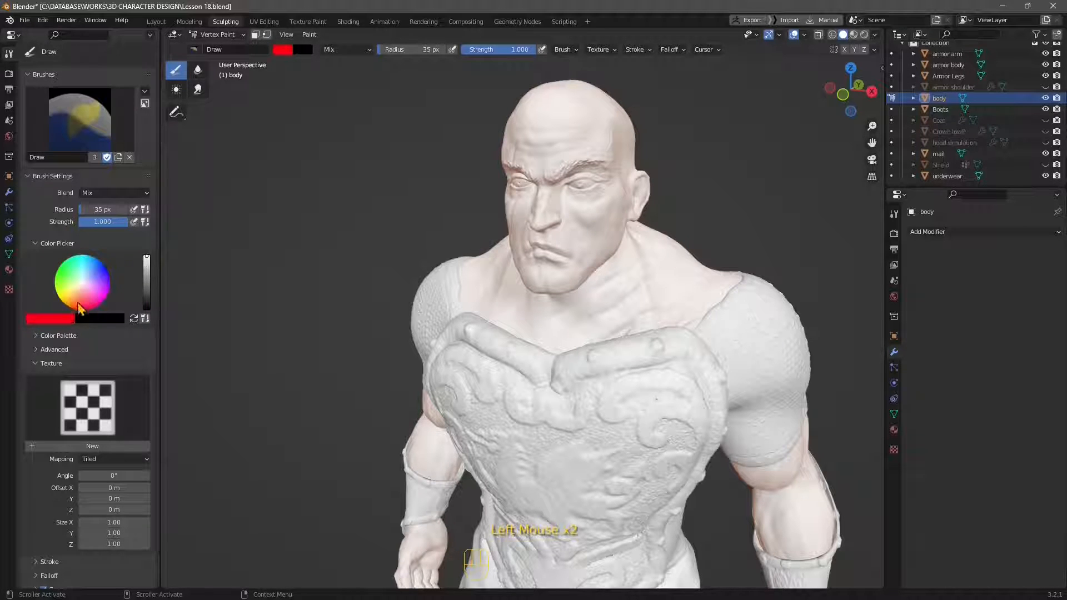
Choose a light peach brush color and paint the left side of the face, enlarging the brush radius to 137 px.
left_click(79, 293)
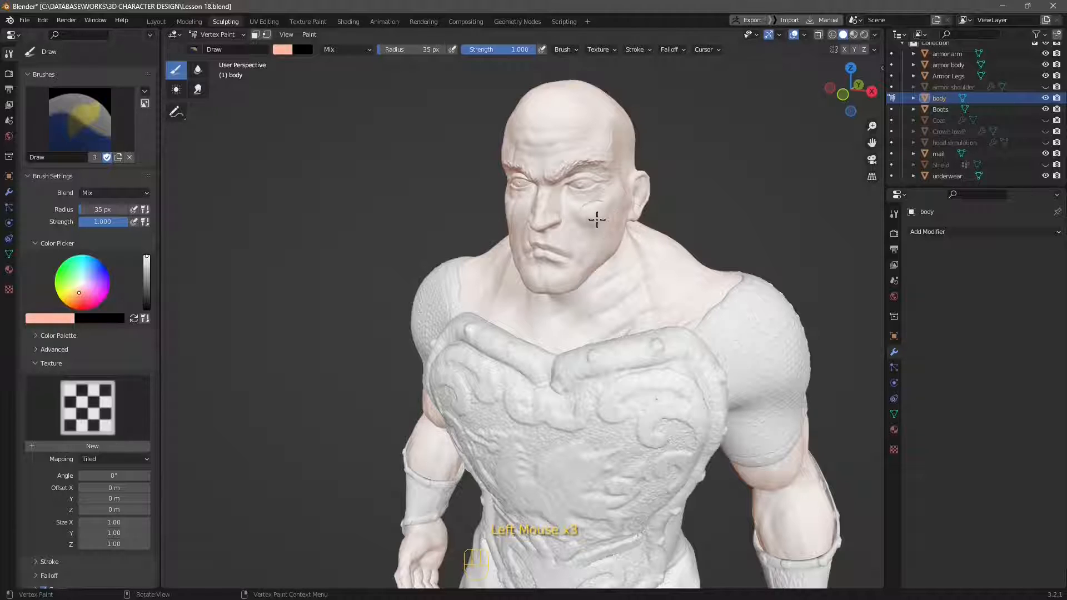
left_click_drag(591, 219, 591, 239)
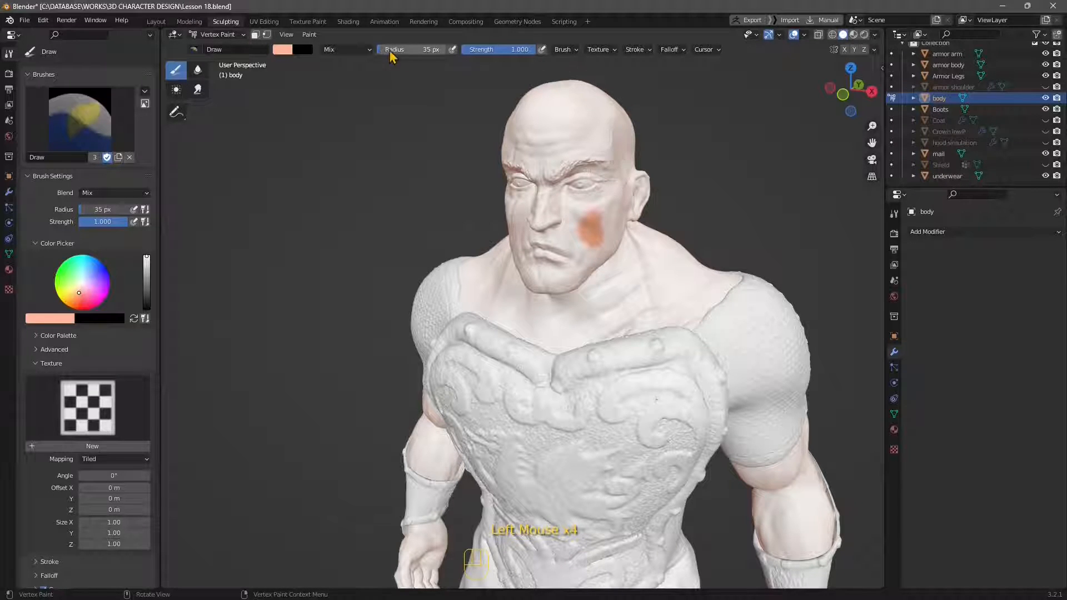
left_click_drag(389, 50, 411, 49)
mouse_move(578, 223)
left_mouse_down()
mouse_move(584, 234)
mouse_move(581, 136)
left_mouse_up()
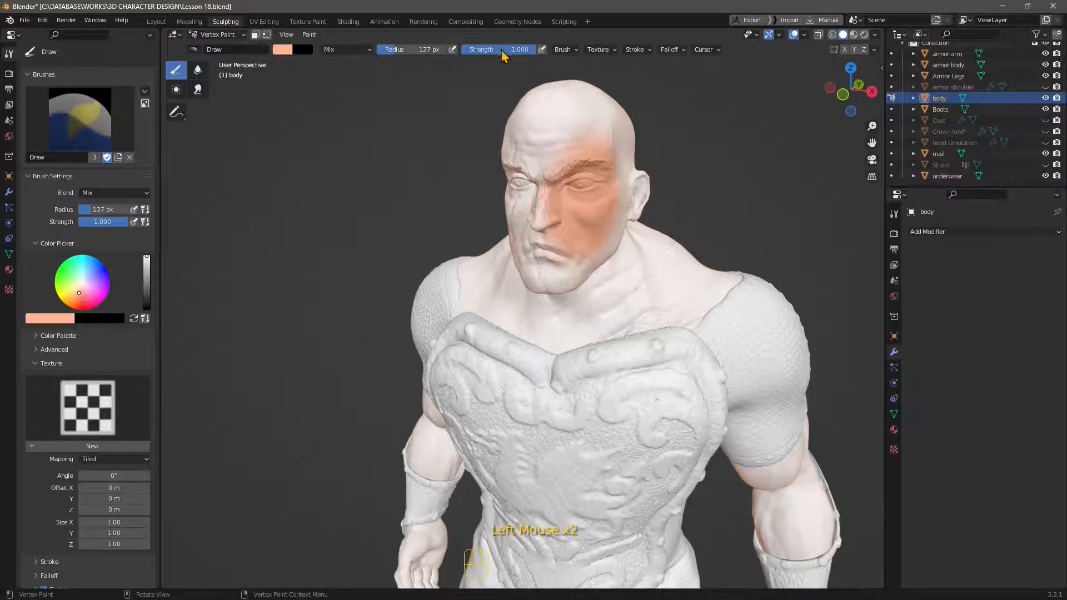
Lower the brush strength to 0.404 and cover the face, forehead, neck and upper shoulders with the peach skin tone.
left_click_drag(507, 49, 464, 50)
mouse_move(562, 134)
left_mouse_down()
mouse_move(556, 117)
mouse_move(603, 114)
mouse_move(625, 166)
mouse_move(631, 183)
mouse_move(606, 245)
left_mouse_up()
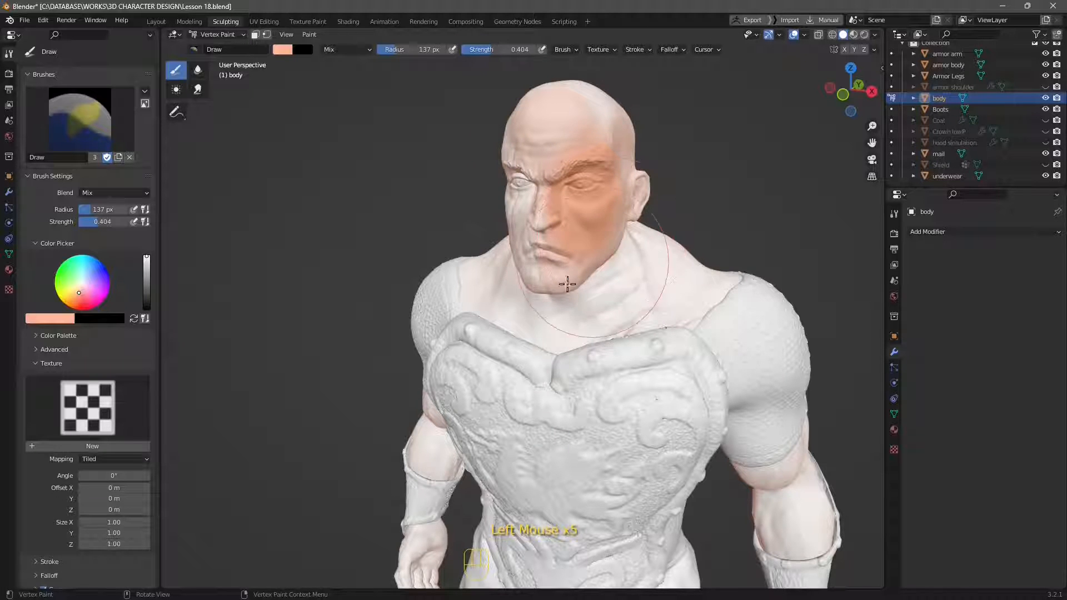
mouse_move(574, 111)
left_mouse_down()
mouse_move(574, 123)
mouse_move(605, 127)
mouse_move(628, 168)
left_mouse_up()
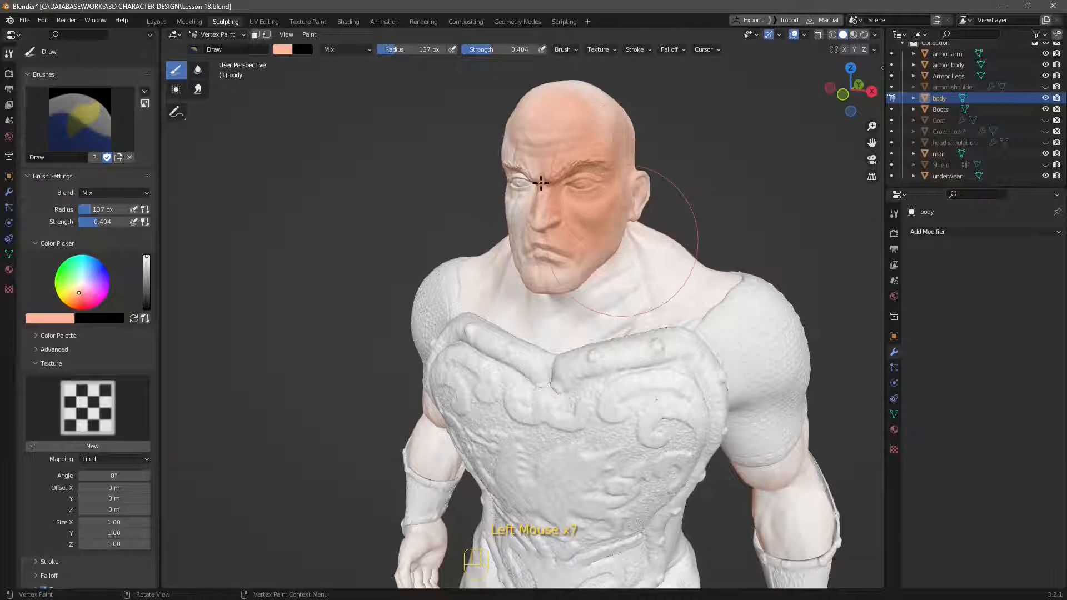
mouse_move(512, 150)
left_mouse_down()
mouse_move(536, 262)
mouse_move(551, 157)
left_mouse_up()
mouse_move(515, 213)
left_mouse_down()
mouse_move(529, 258)
mouse_move(562, 270)
mouse_move(548, 283)
mouse_move(648, 239)
mouse_move(597, 130)
mouse_move(598, 103)
mouse_move(463, 131)
left_mouse_up()
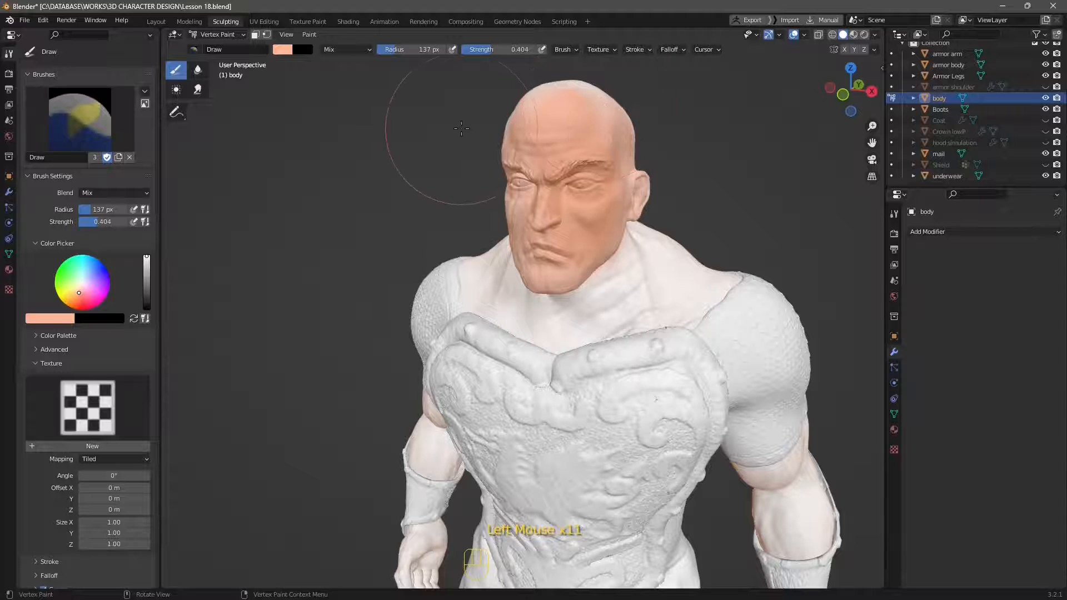
mouse_move(648, 221)
left_mouse_down()
mouse_move(646, 258)
mouse_move(679, 255)
mouse_move(593, 290)
mouse_move(475, 266)
left_mouse_up()
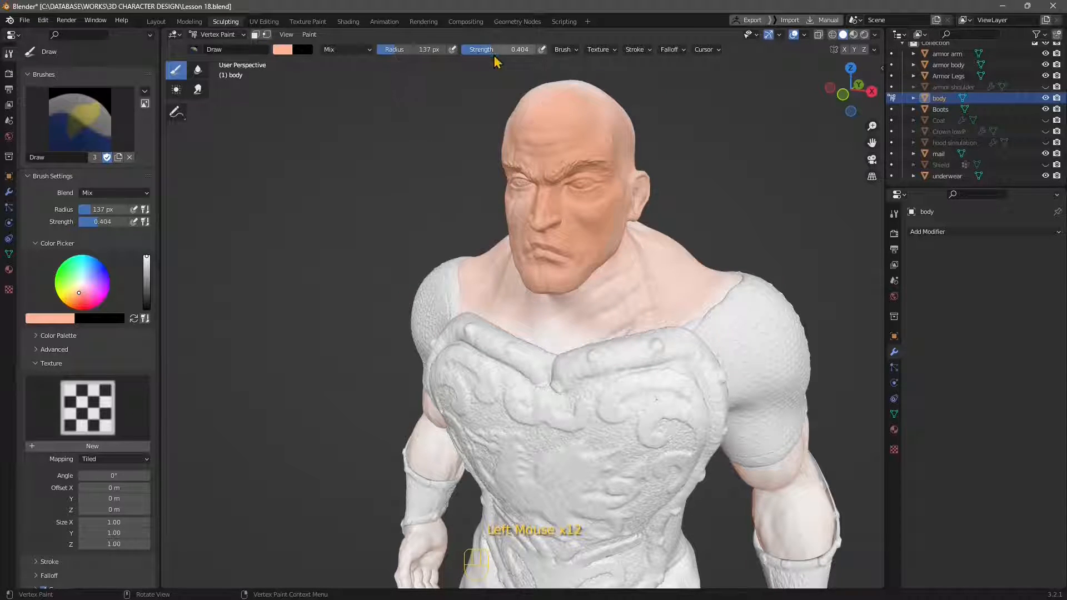
Reduce the brush strength to 0.353 and paint the neck and the right side of the head and shoulder.
mouse_move(485, 54)
left_mouse_down()
mouse_move(534, 53)
mouse_move(478, 49)
left_mouse_up()
mouse_move(639, 268)
left_mouse_down()
mouse_move(665, 272)
mouse_move(661, 250)
mouse_move(628, 224)
mouse_move(617, 122)
left_mouse_up()
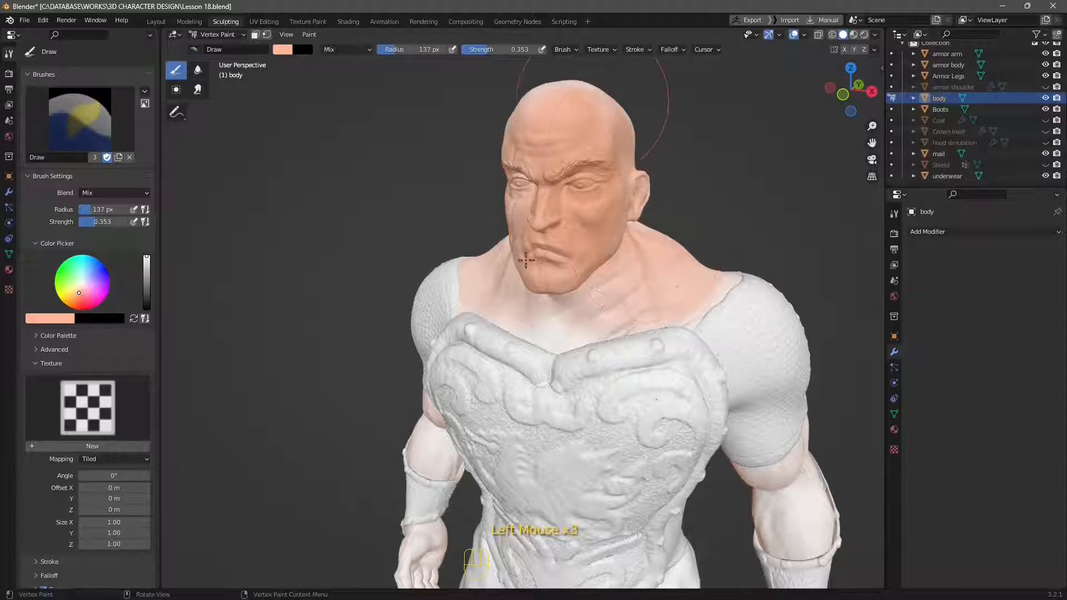
middle_click_drag(534, 289, 728, 185)
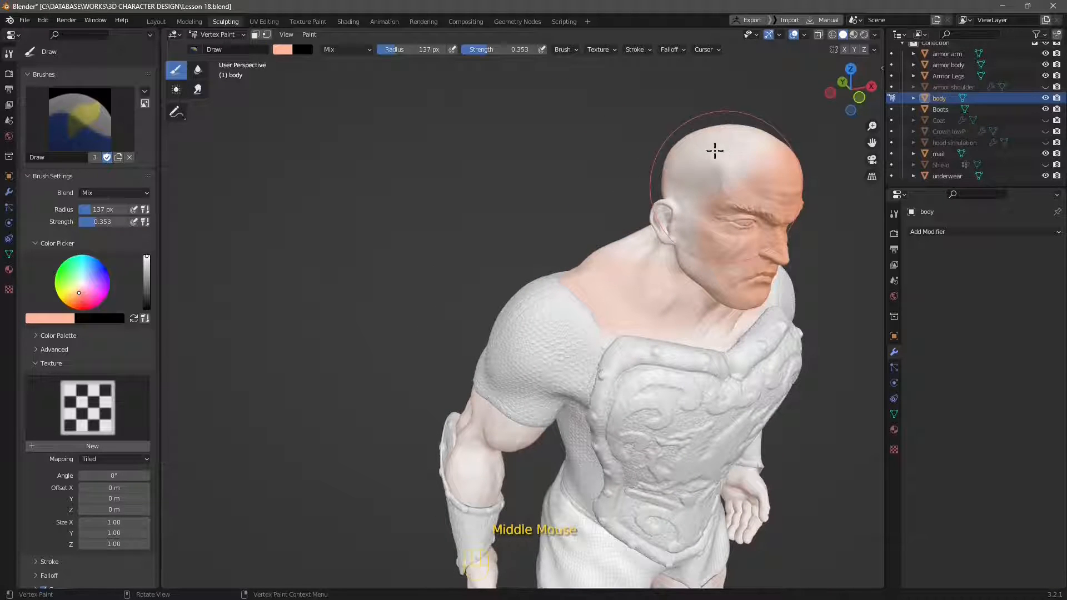
mouse_move(715, 150)
left_mouse_down()
mouse_move(739, 166)
mouse_move(805, 151)
mouse_move(609, 262)
mouse_move(679, 281)
mouse_move(645, 300)
mouse_move(669, 317)
left_mouse_up()
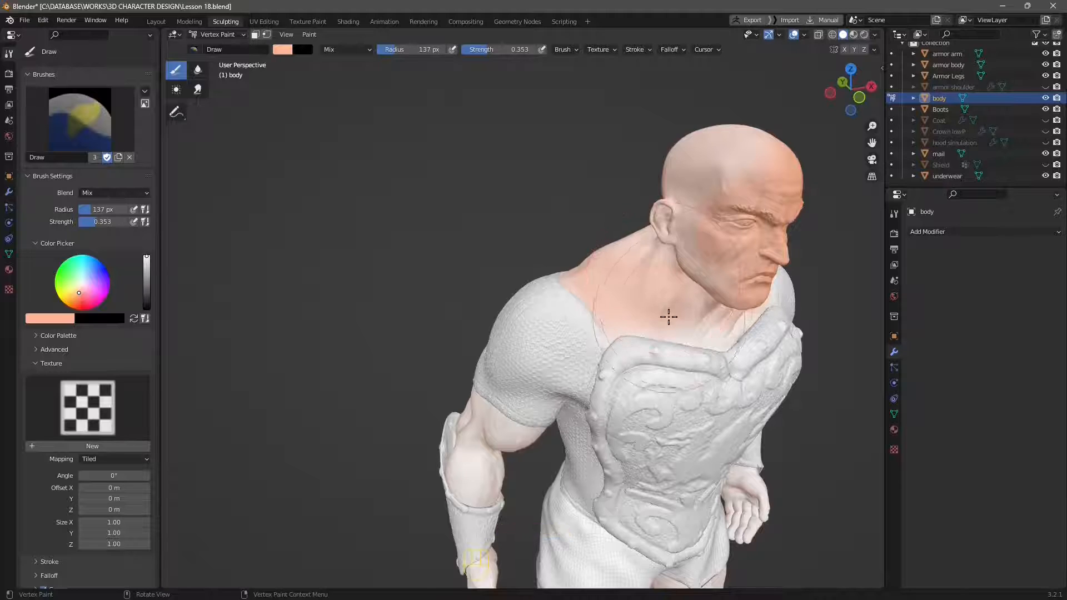
Even out the peach tone over the right side of the face and neck and the left side of the head.
scroll(729, 246, "up", 2)
mouse_move(749, 254)
left_mouse_down()
mouse_move(783, 291)
mouse_move(735, 312)
mouse_move(715, 305)
left_mouse_up()
middle_click(715, 306)
left_click_drag(708, 198, 688, 303)
mouse_move(689, 302)
middle_mouse_down()
mouse_move(634, 289)
mouse_move(579, 260)
mouse_move(576, 245)
middle_mouse_up()
scroll(587, 183, "down", 2)
left_click_drag(572, 143, 568, 139)
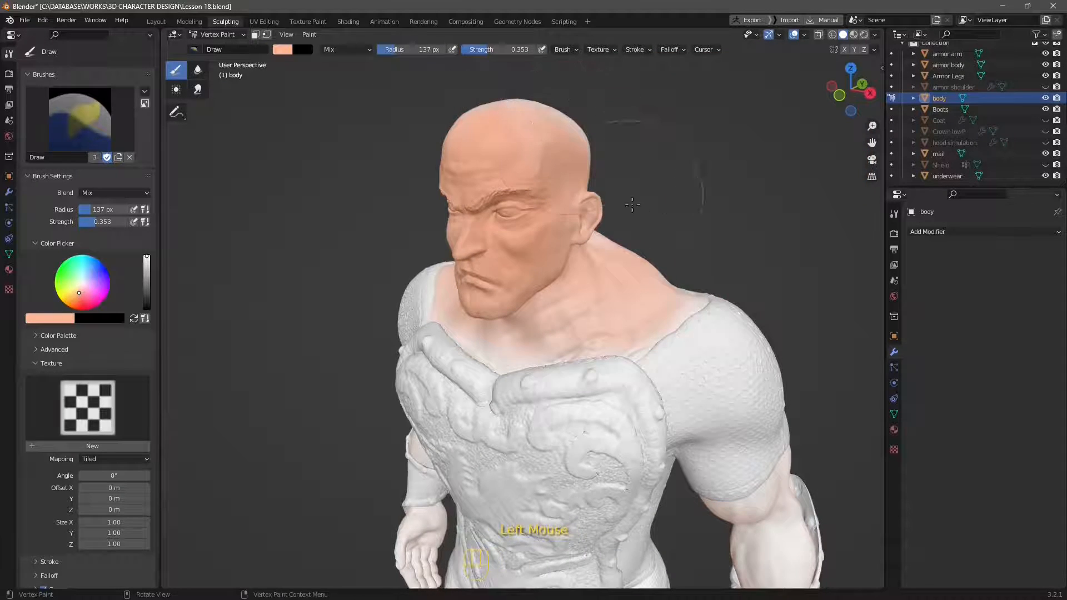
Change the brush's stroke method to Airbrush and try it on the mouth and chin.
middle_click_drag(632, 205, 691, 281)
scroll(691, 281, "up", 2)
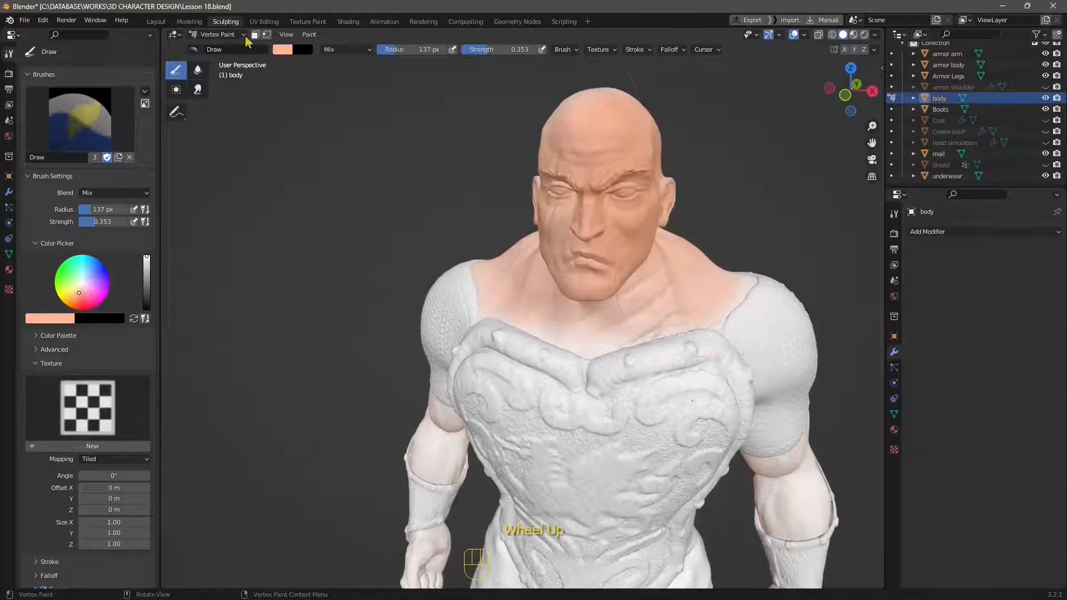
left_click(568, 50)
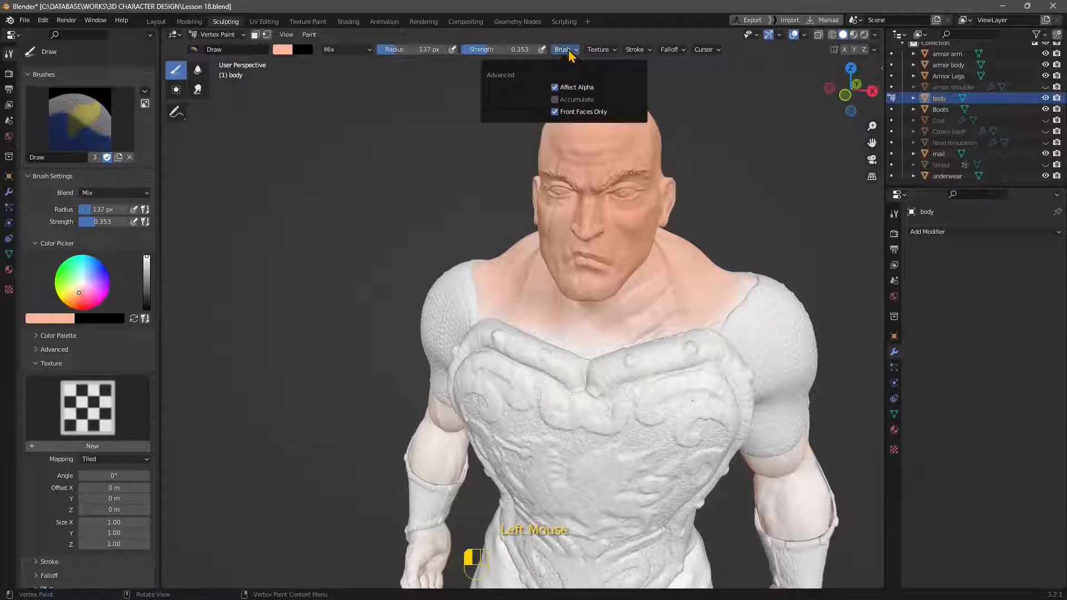
mouse_move(604, 56)
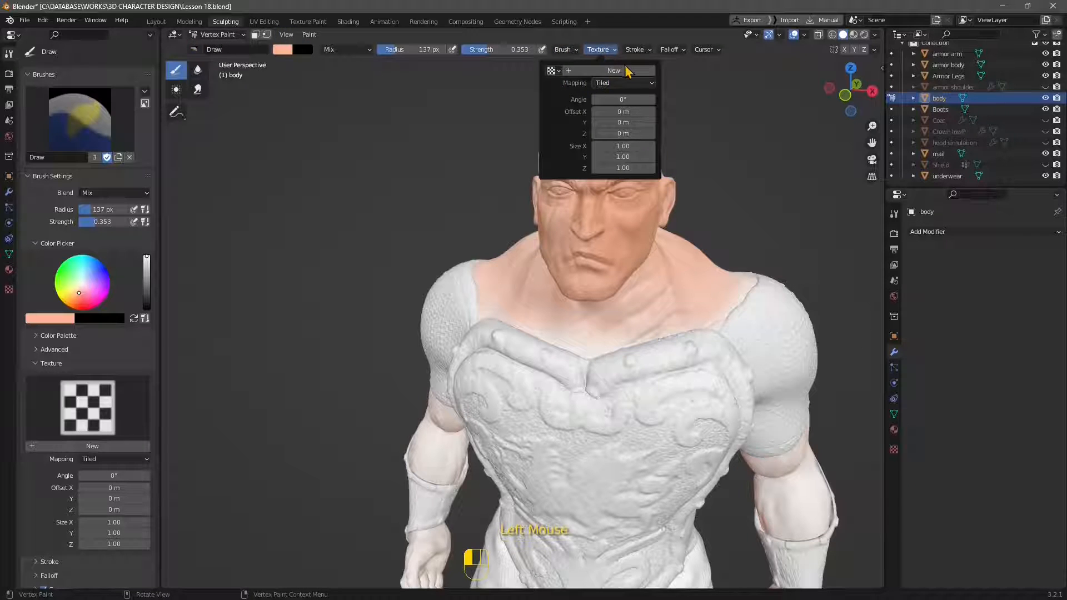
mouse_move(635, 48)
left_click(639, 71)
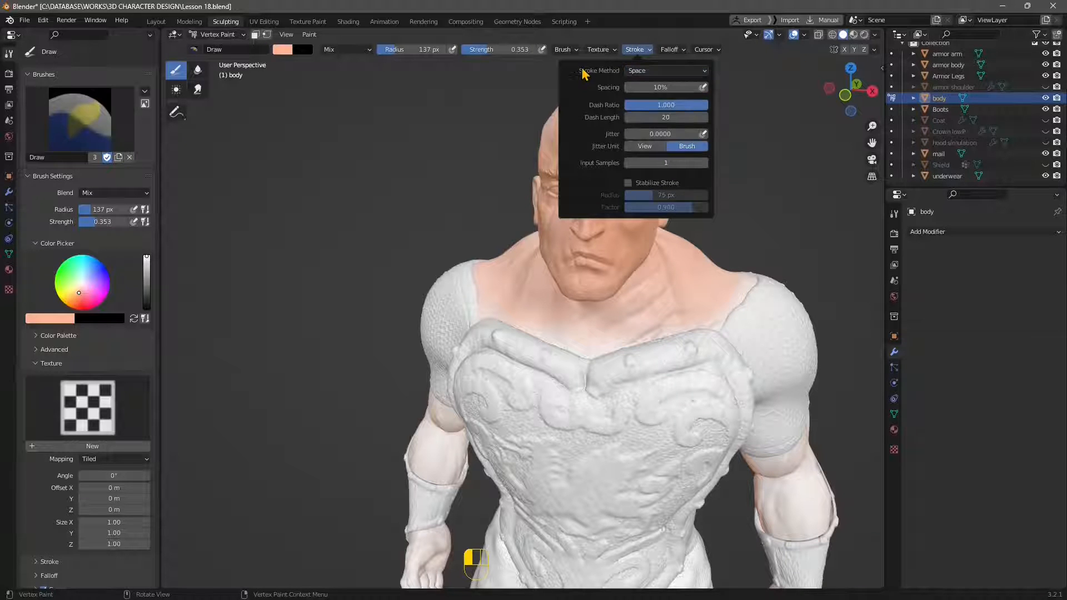
left_click(646, 72)
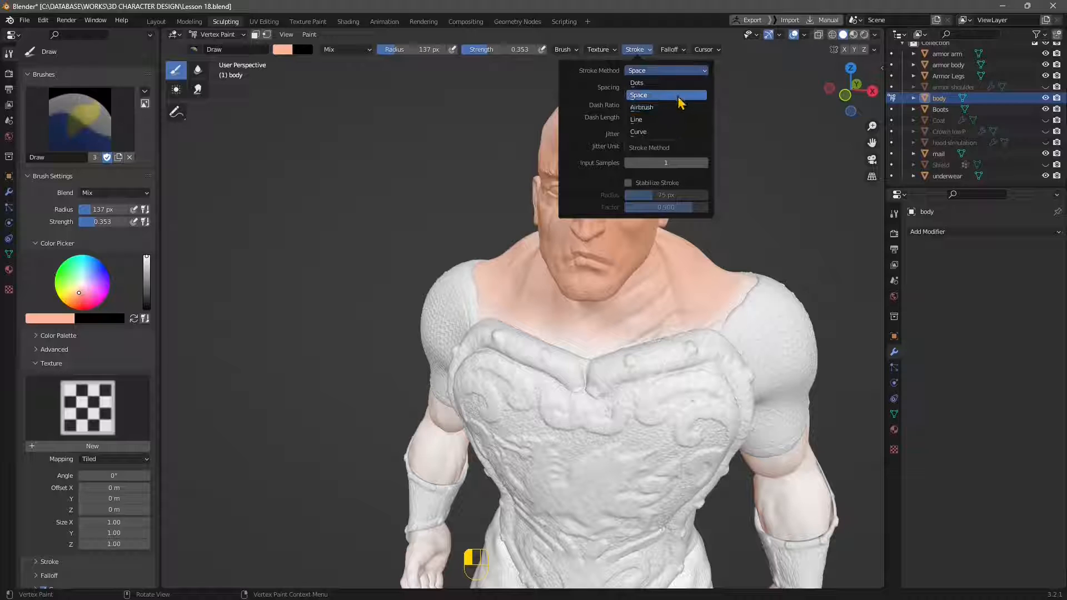
left_click(652, 108)
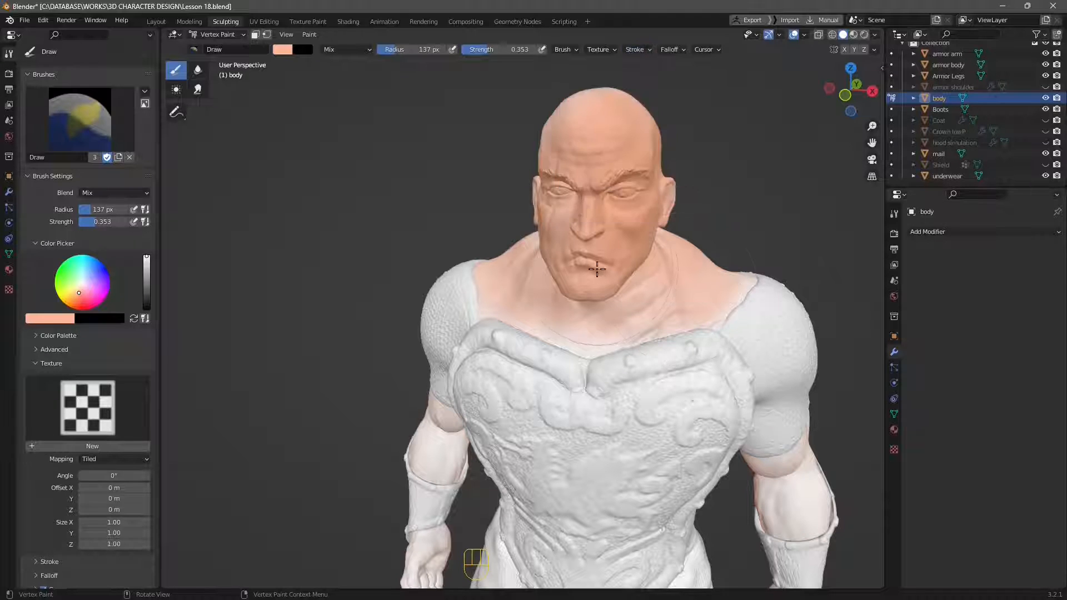
mouse_move(593, 265)
left_mouse_down()
mouse_move(560, 255)
mouse_move(577, 290)
left_mouse_up()
Reduce the brush radius to 69 px and airbrush the right cheek and temple, the left ear and the side of the neck.
middle_click_drag(577, 290, 600, 290)
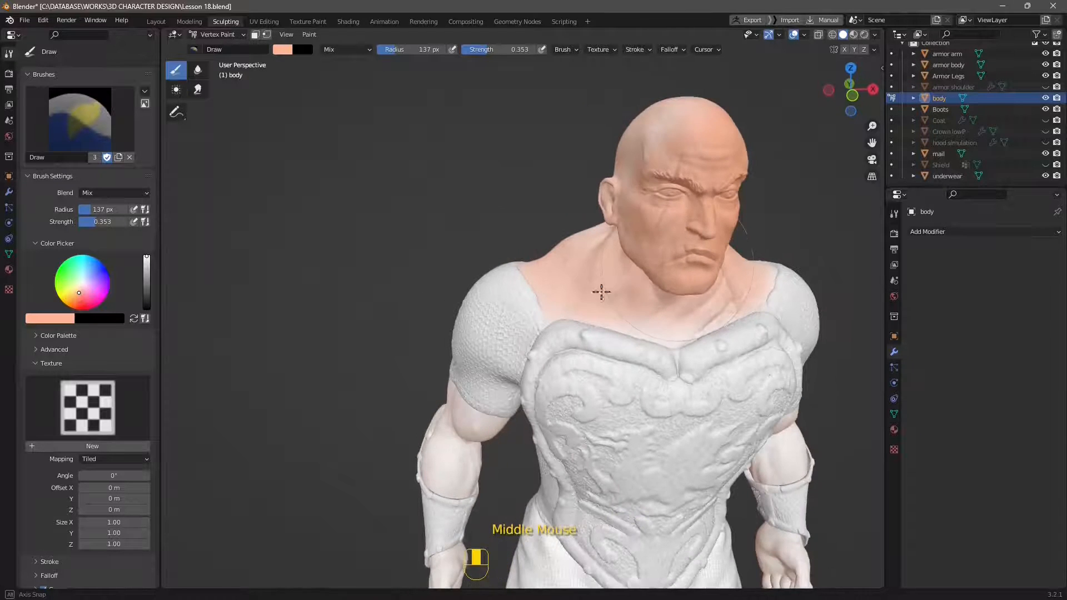
key("f")
left_click(612, 267)
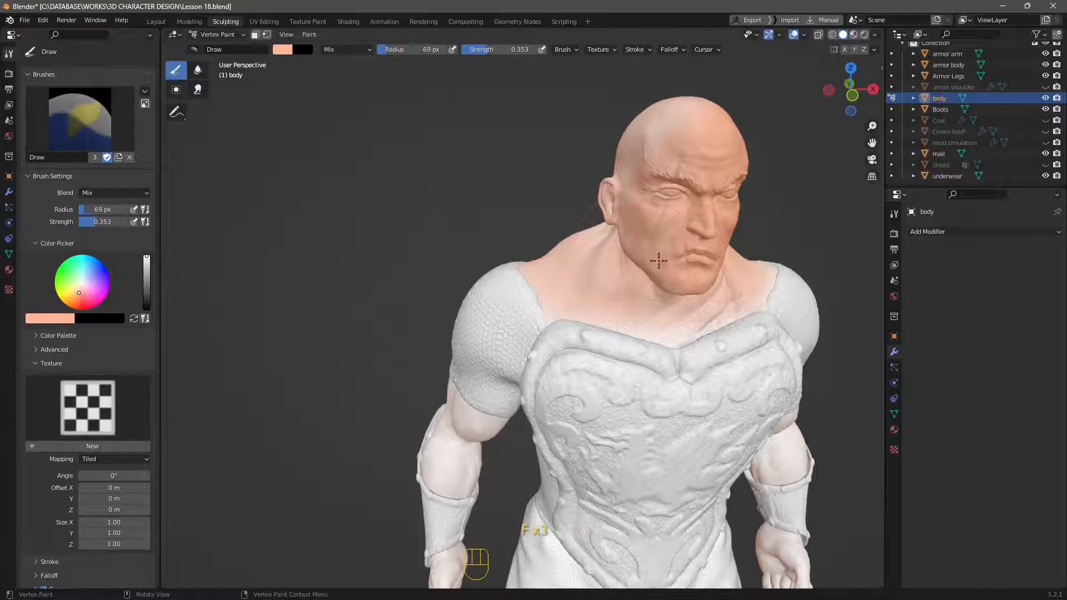
scroll(660, 258, "up", 2)
left_click_drag(672, 228, 691, 250)
left_click_drag(632, 168, 647, 153)
middle_click_drag(636, 194, 561, 172)
left_click(567, 176)
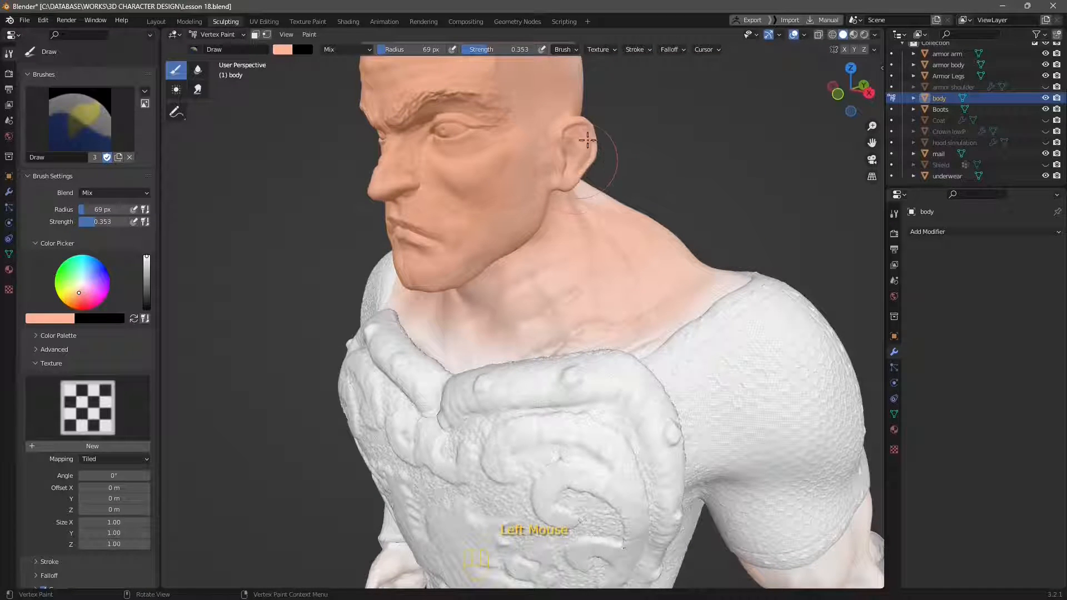
left_click_drag(594, 223, 602, 208)
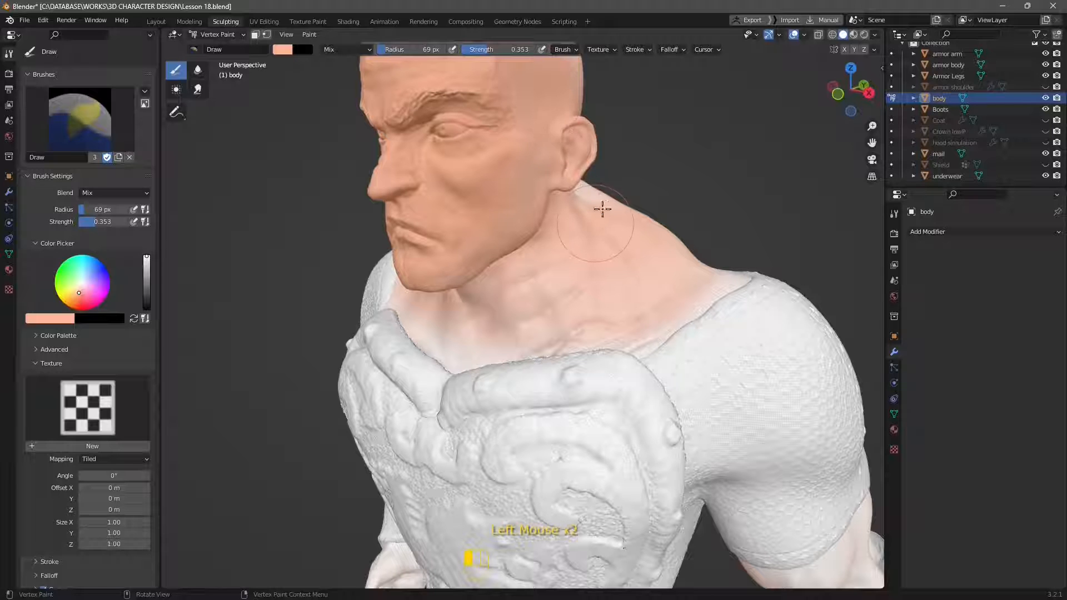
Airbrush the peach tone over the back of the head, the nape and the exposed upper back.
middle_click_drag(603, 207, 494, 237)
mouse_move(494, 236)
middle_mouse_down("shift")
mouse_move(445, 314)
mouse_move(453, 323)
middle_mouse_up("shift")
mouse_move(406, 278)
left_mouse_down()
mouse_move(345, 306)
mouse_move(372, 277)
mouse_move(352, 231)
mouse_move(374, 226)
mouse_move(341, 266)
mouse_move(419, 240)
mouse_move(393, 222)
mouse_move(448, 288)
mouse_move(305, 326)
mouse_move(455, 245)
mouse_move(338, 314)
mouse_move(432, 276)
mouse_move(362, 269)
mouse_move(341, 178)
mouse_move(304, 159)
mouse_move(329, 126)
mouse_move(317, 102)
mouse_move(360, 165)
mouse_move(362, 148)
mouse_move(299, 167)
left_mouse_up()
left_click_drag(252, 136, 286, 180)
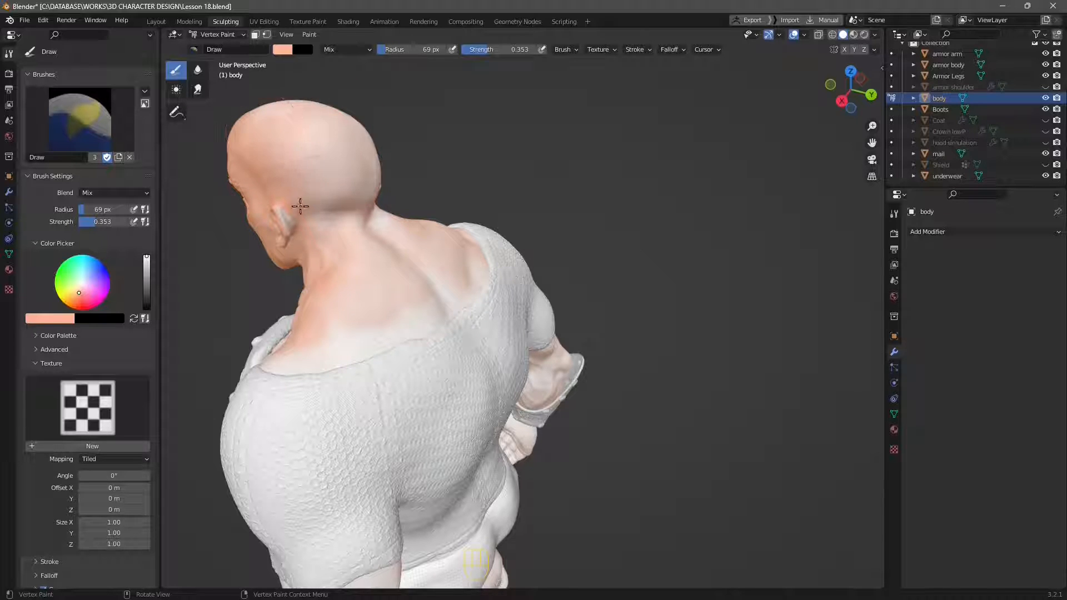
mouse_move(323, 225)
left_mouse_down()
mouse_move(336, 194)
mouse_move(322, 198)
left_mouse_up()
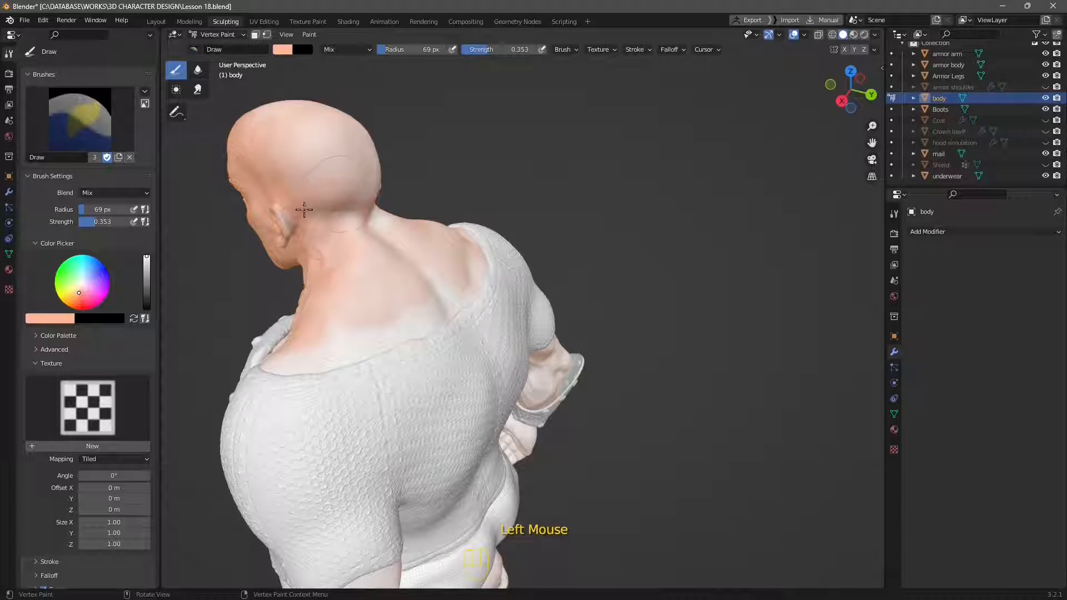
mouse_move(371, 235)
left_mouse_down()
mouse_move(360, 238)
mouse_move(404, 254)
left_mouse_up()
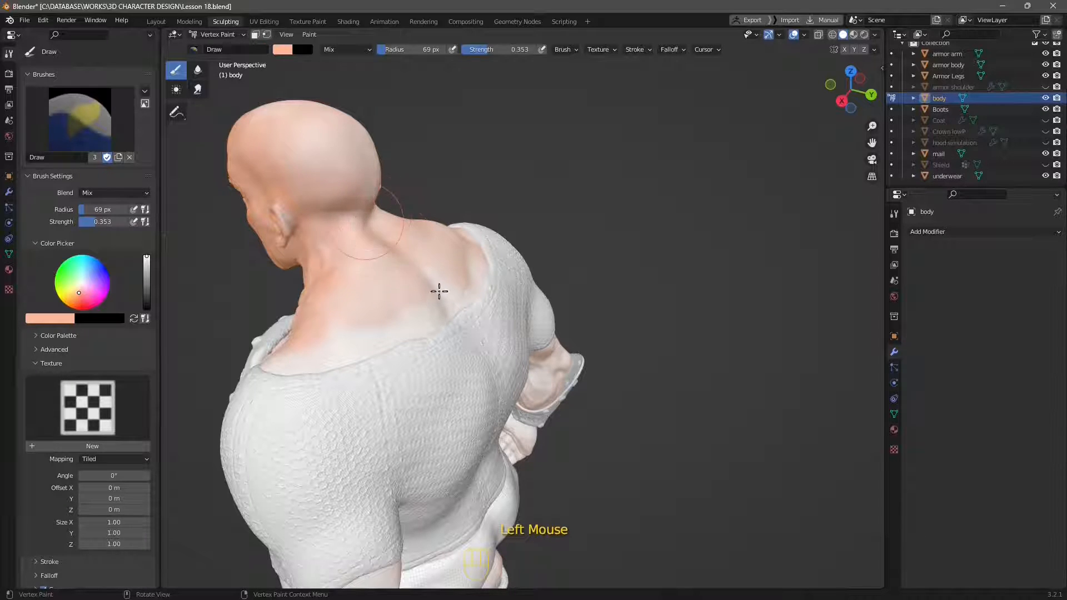
mouse_move(439, 291)
left_mouse_down()
mouse_move(438, 272)
mouse_move(414, 266)
mouse_move(406, 278)
left_mouse_up()
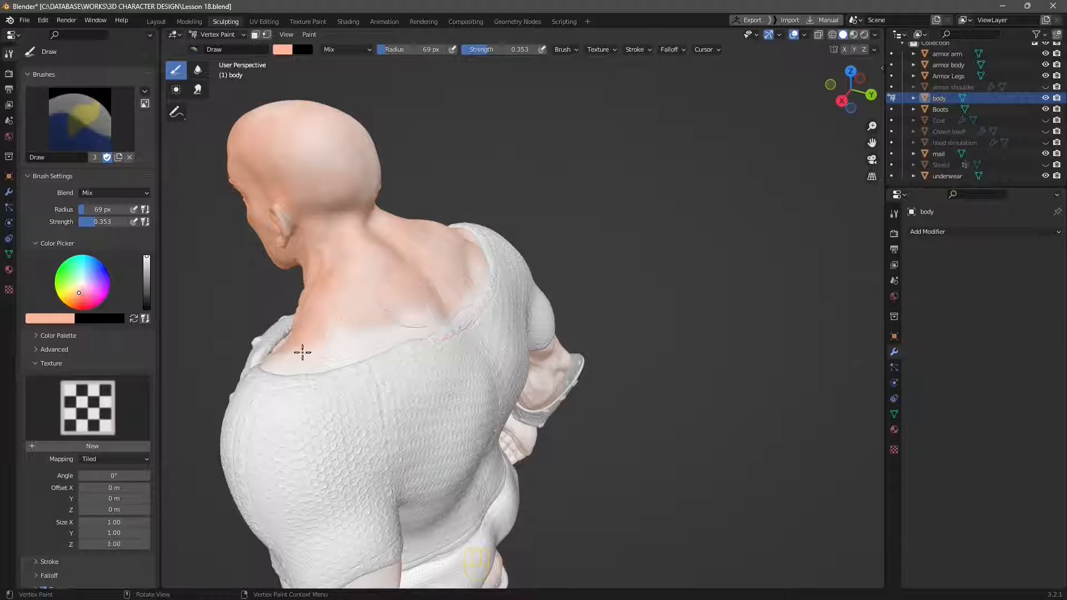
mouse_move(302, 352)
left_mouse_down()
mouse_move(393, 326)
mouse_move(359, 341)
mouse_move(332, 254)
mouse_move(369, 264)
mouse_move(314, 255)
mouse_move(277, 217)
mouse_move(285, 235)
left_mouse_up()
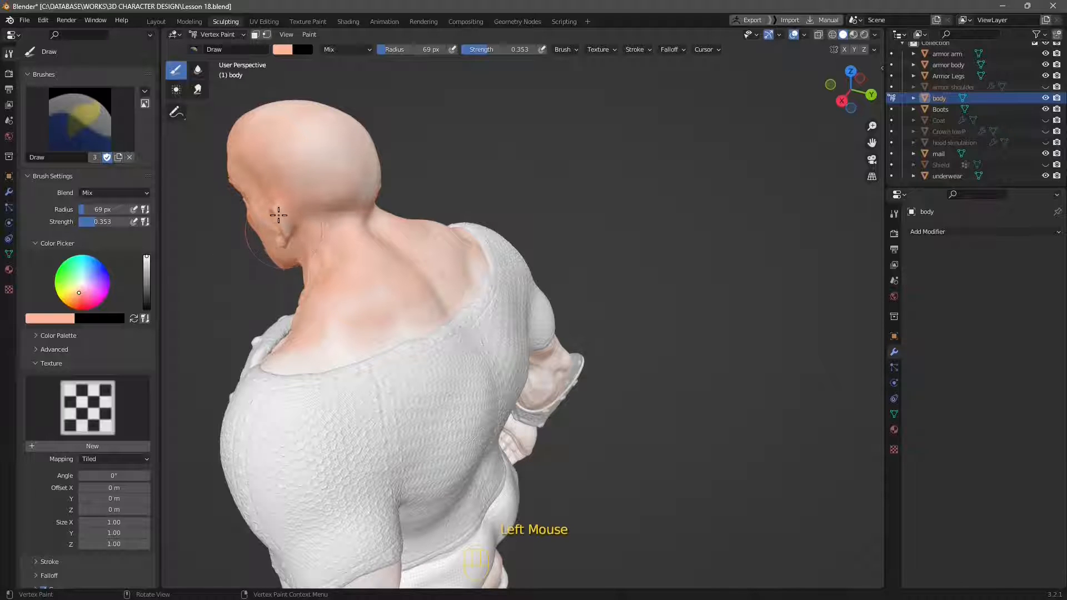
Airbrush the backs of both ears and the lower rear of the skull with the peach tone.
scroll(262, 241, "up", 2)
middle_click_drag(262, 241, 350, 295, "shift")
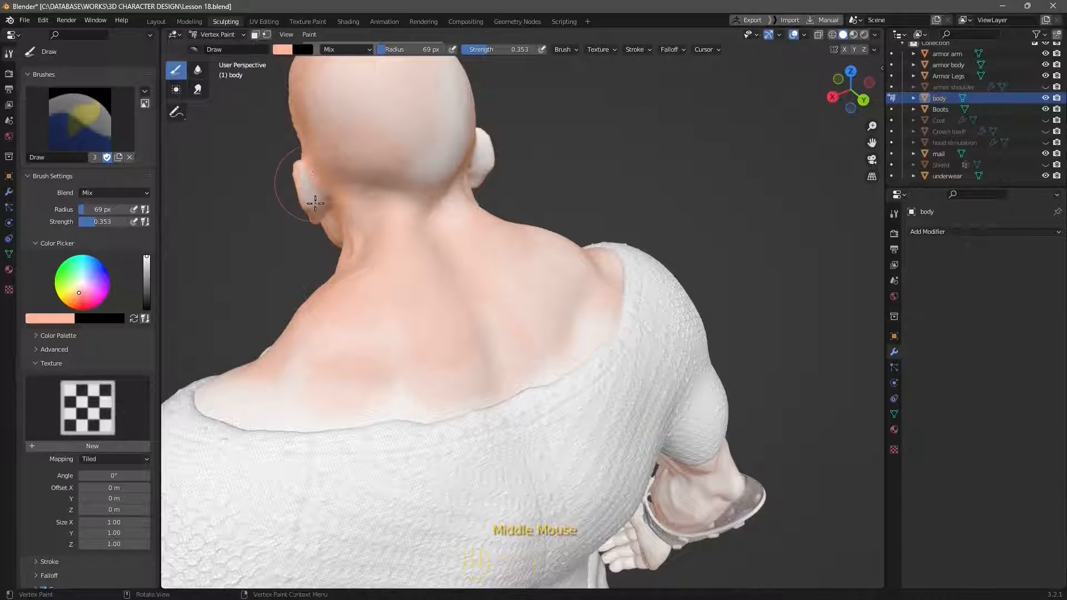
mouse_move(315, 200)
left_mouse_down()
mouse_move(299, 170)
mouse_move(307, 194)
left_mouse_up()
middle_click_drag(309, 199, 292, 204)
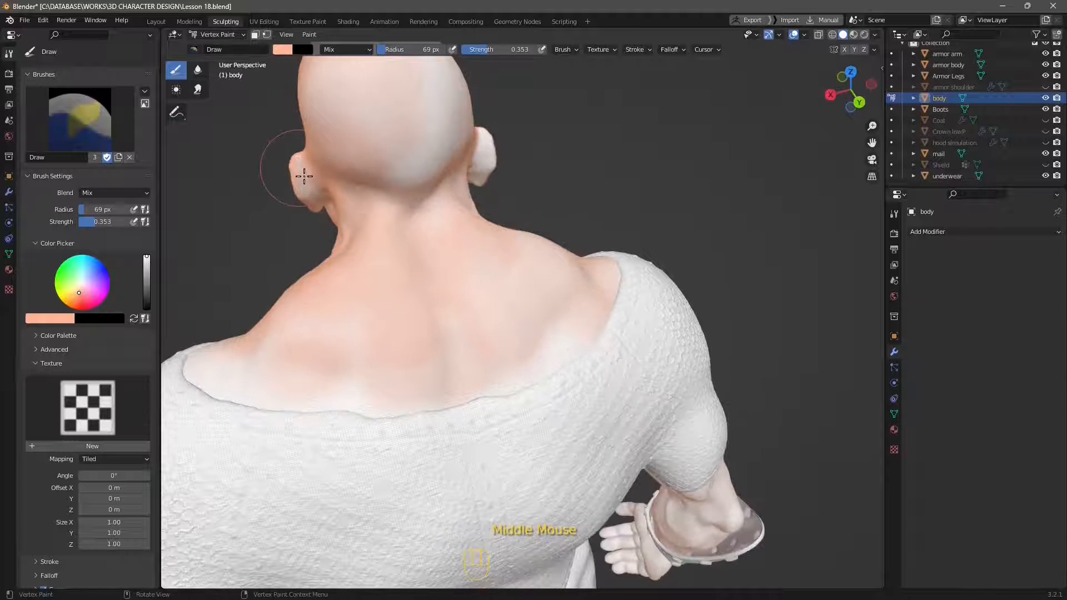
mouse_move(304, 176)
left_mouse_down()
mouse_move(300, 167)
mouse_move(298, 200)
mouse_move(309, 193)
mouse_move(300, 158)
mouse_move(317, 202)
left_mouse_up()
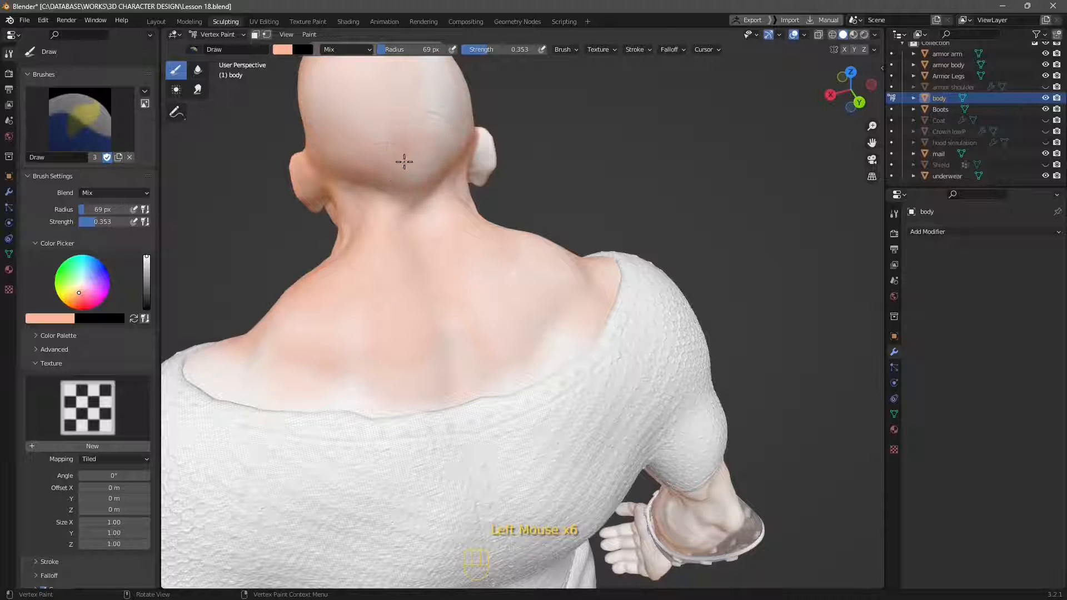
mouse_move(436, 164)
left_mouse_down()
mouse_move(496, 168)
mouse_move(458, 111)
mouse_move(405, 143)
mouse_move(459, 139)
left_mouse_up()
scroll(431, 291, "down", 2)
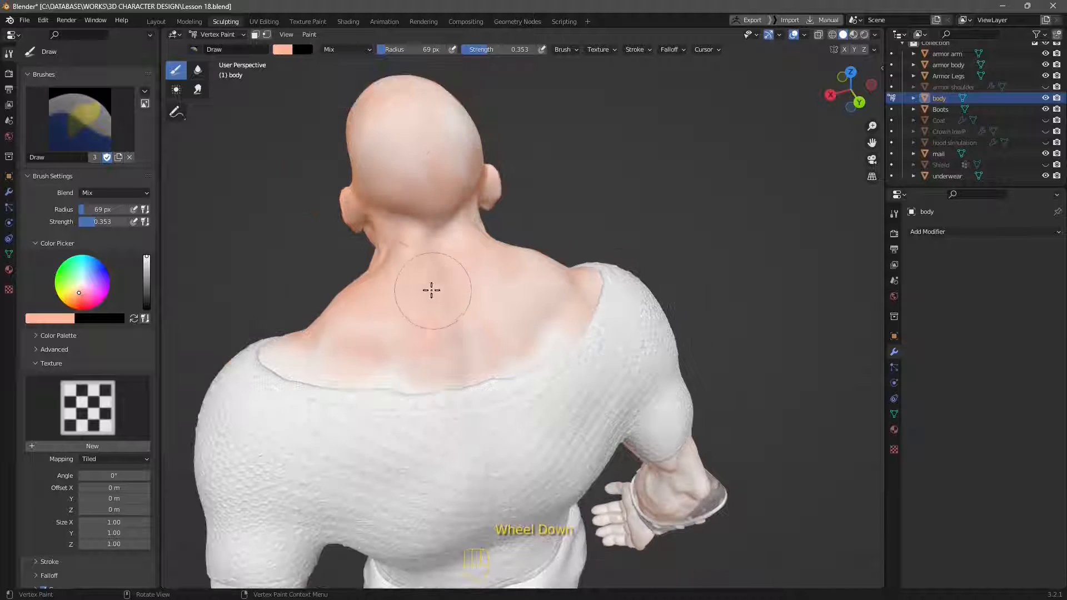
middle_click_drag(431, 291, 455, 314)
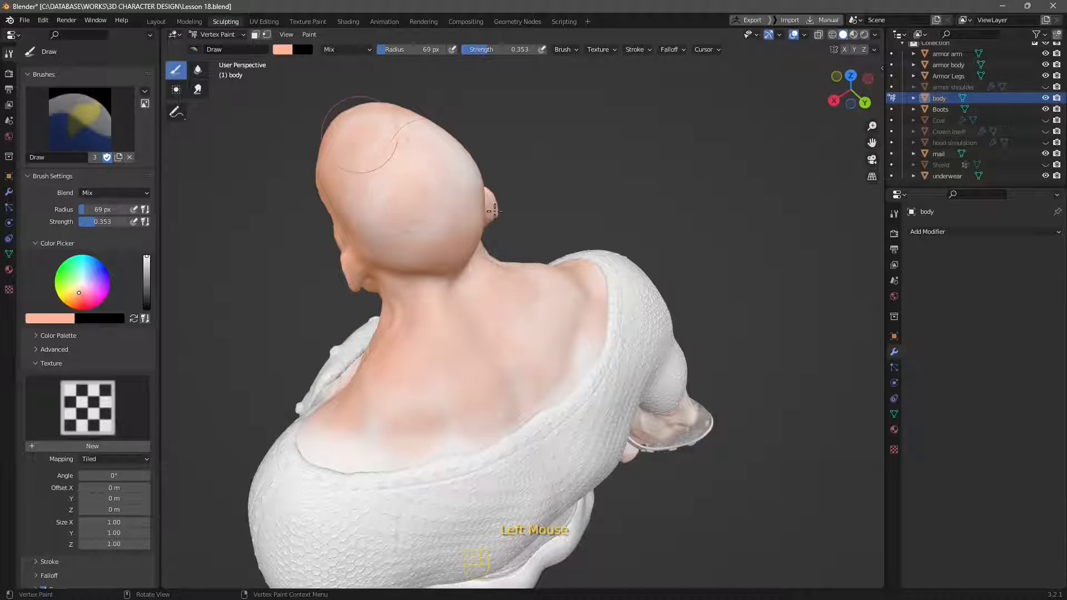